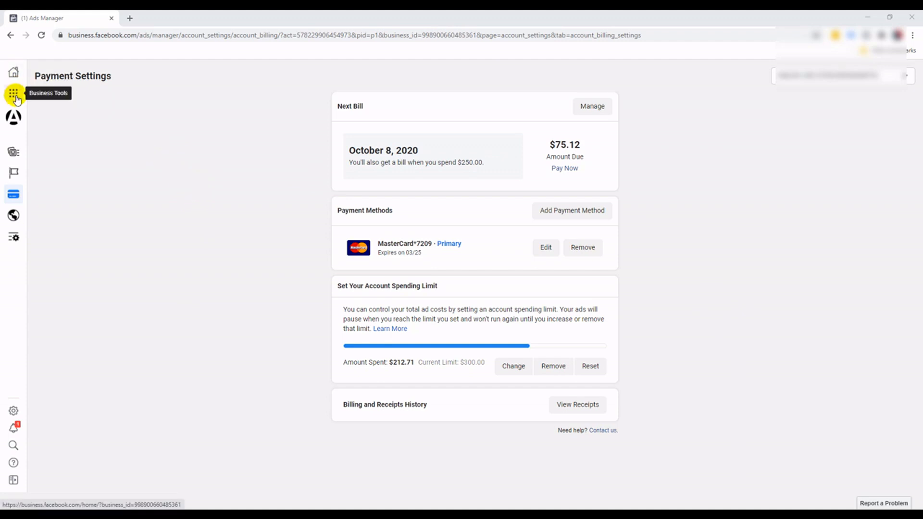
- Open the ad account's Billing page from the business tools and go to its payment settings
click(14, 93)
click(77, 172)
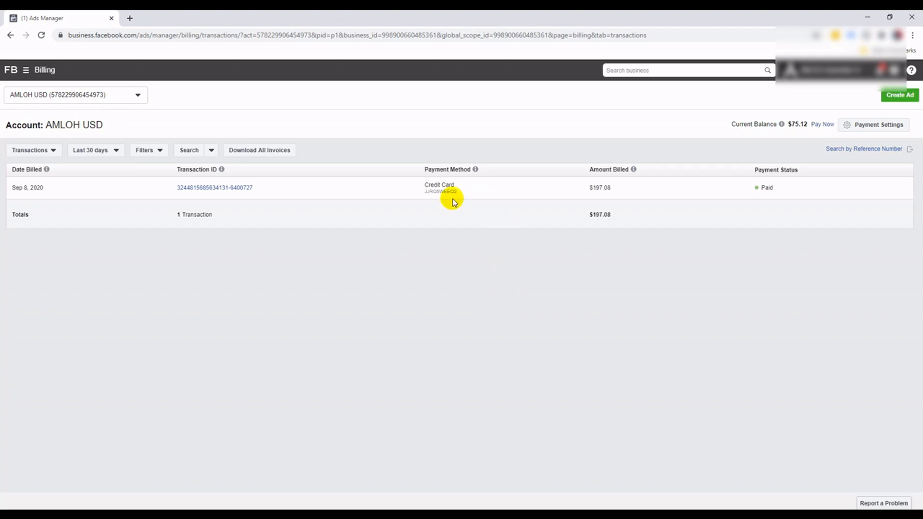
click(879, 128)
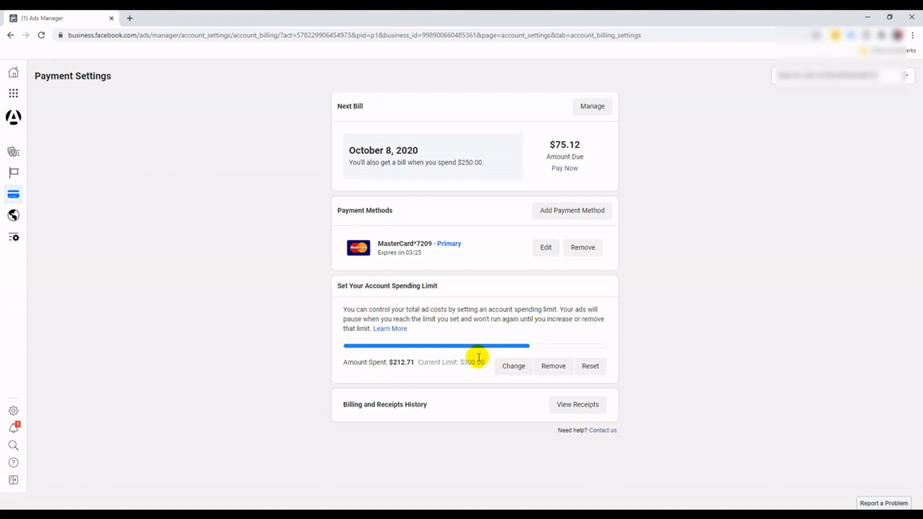
- Set the ad account's spending limit to 300 USD
click(514, 369)
click(505, 251)
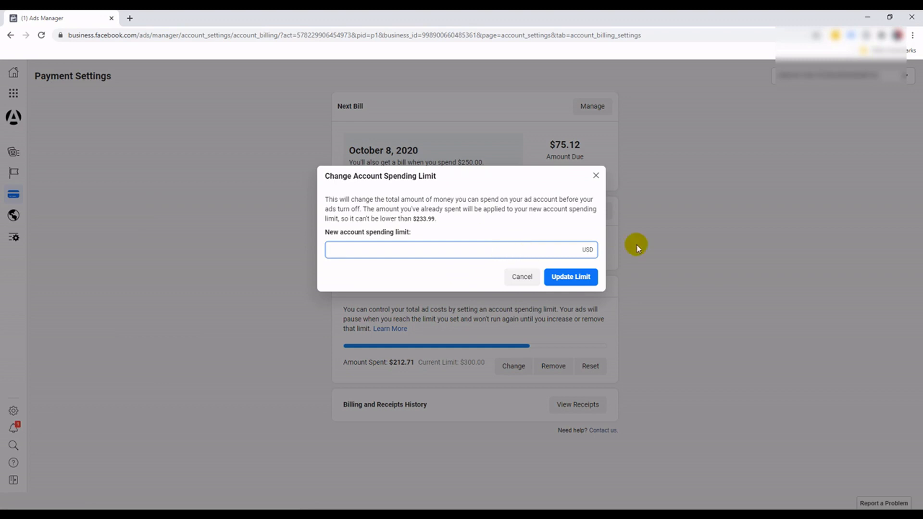
text(300)
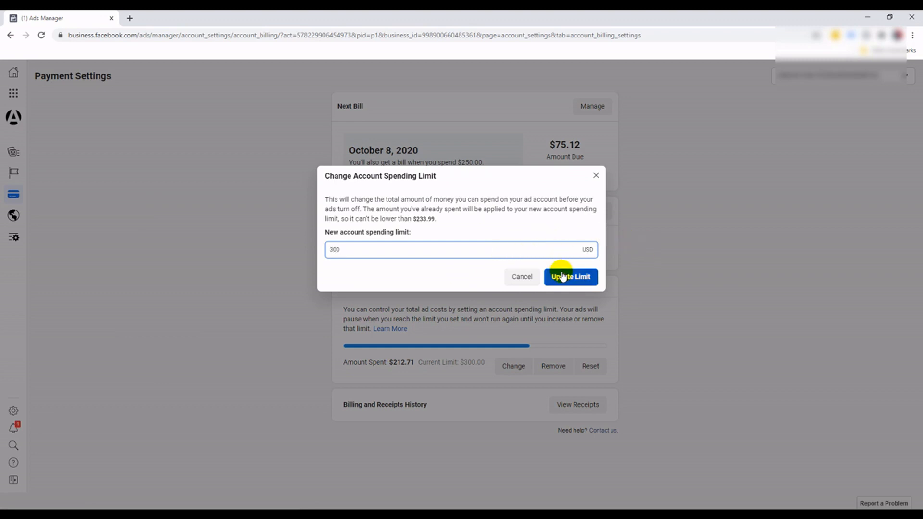
click(561, 274)
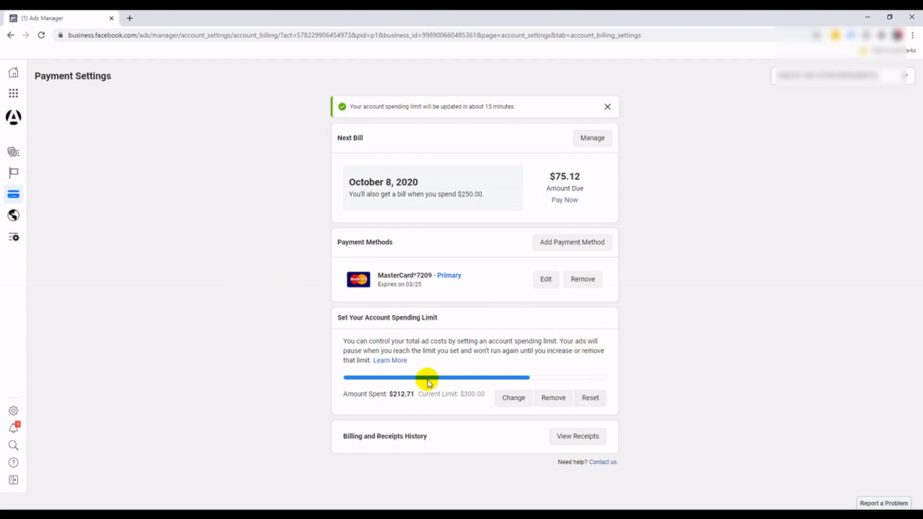
- Reset the ad account's amount spent and change its account spending limit to 500 USD
click(595, 398)
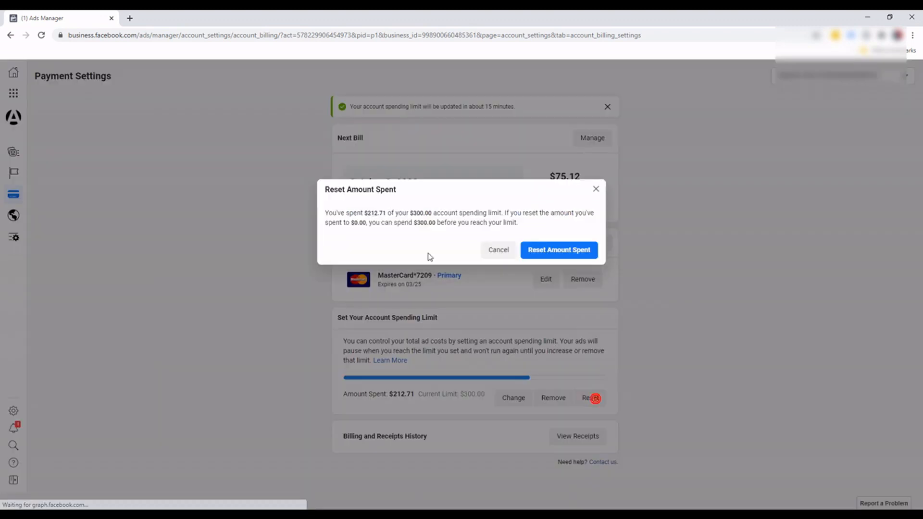
click(543, 251)
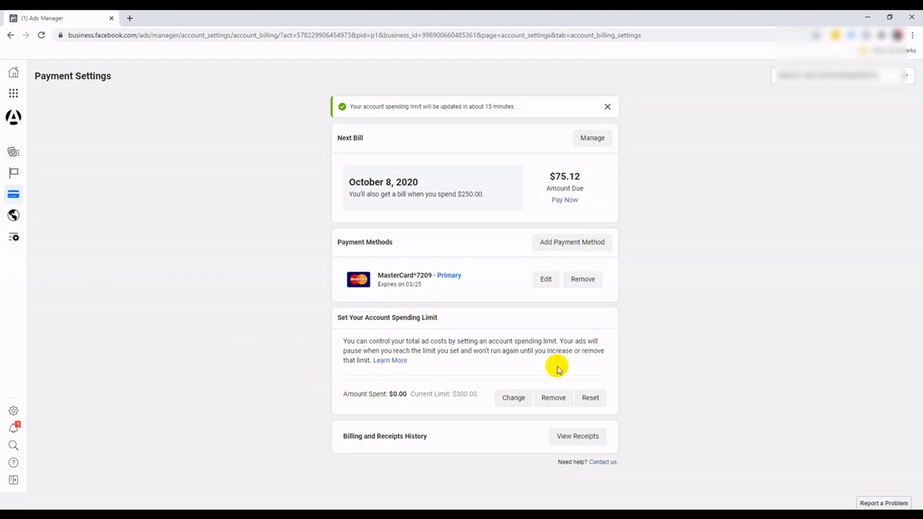
click(513, 397)
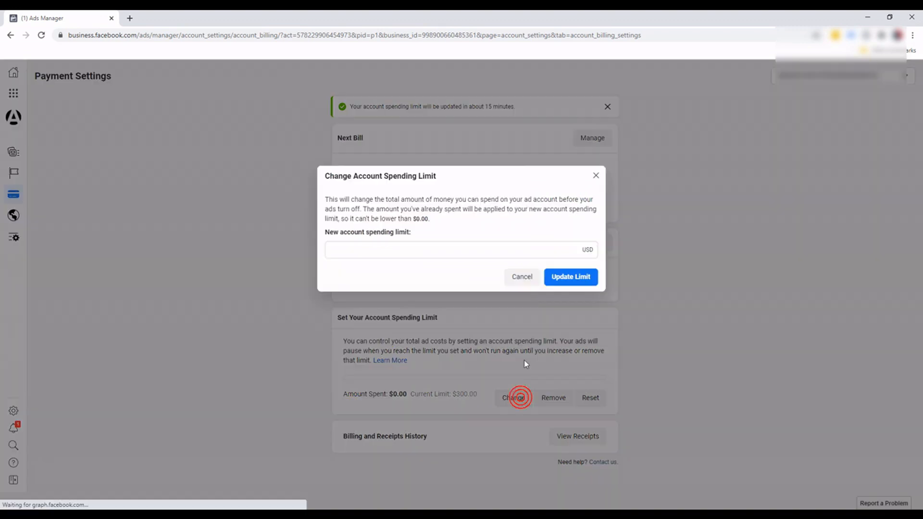
click(533, 251)
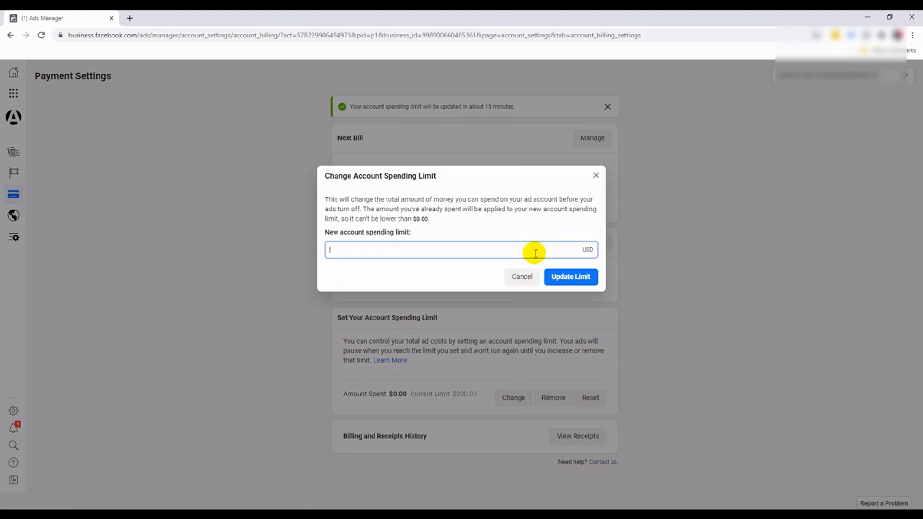
text(100)
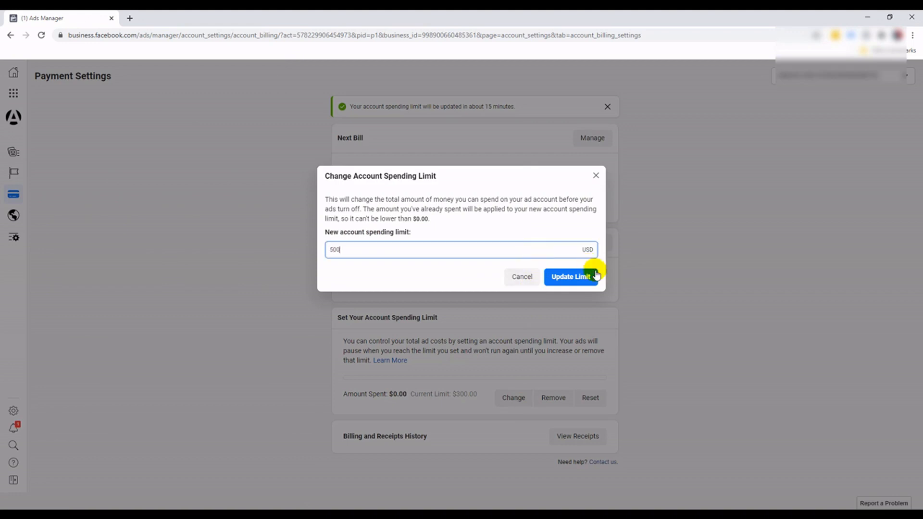
click(587, 277)
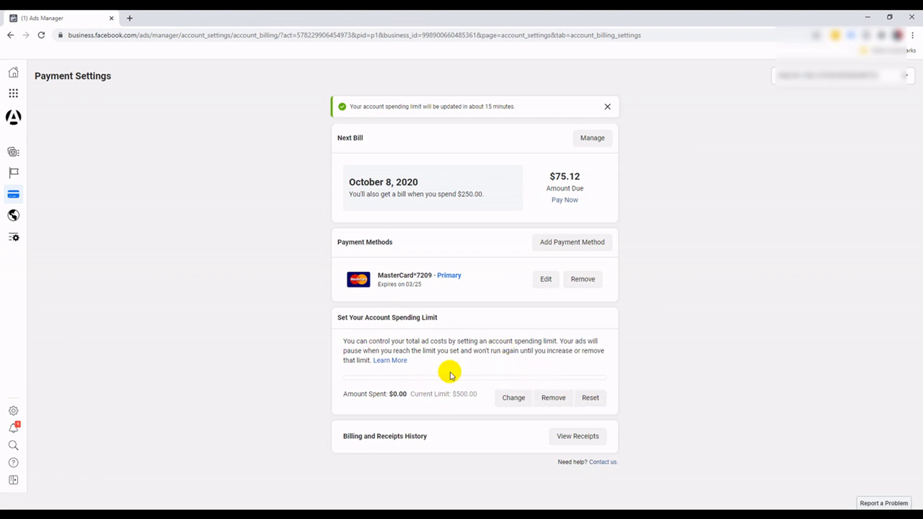
- Remove the existing account spending limit and set a new one of 100 USD
click(551, 398)
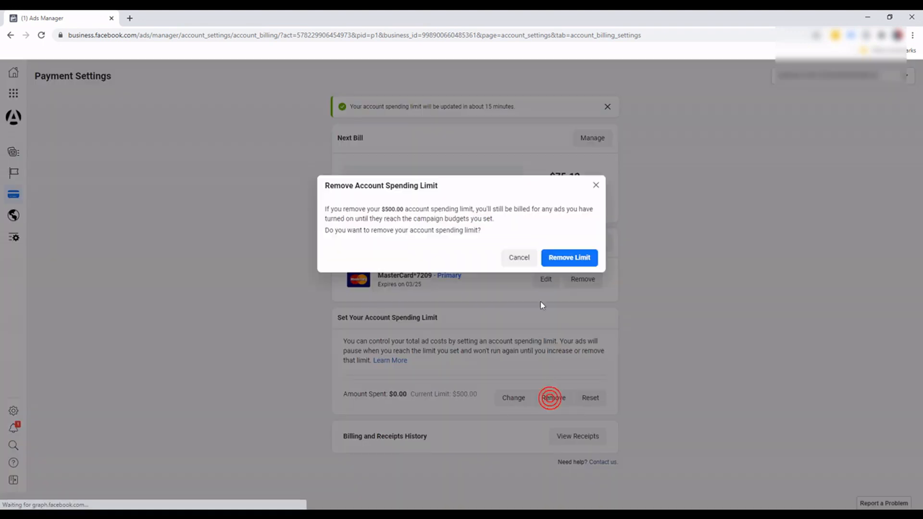
click(558, 259)
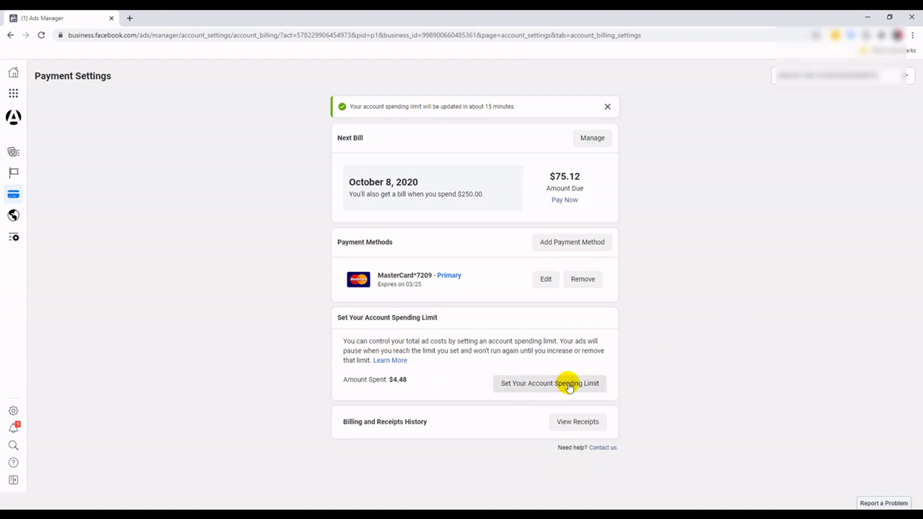
click(569, 385)
click(489, 242)
text(100)
click(573, 270)
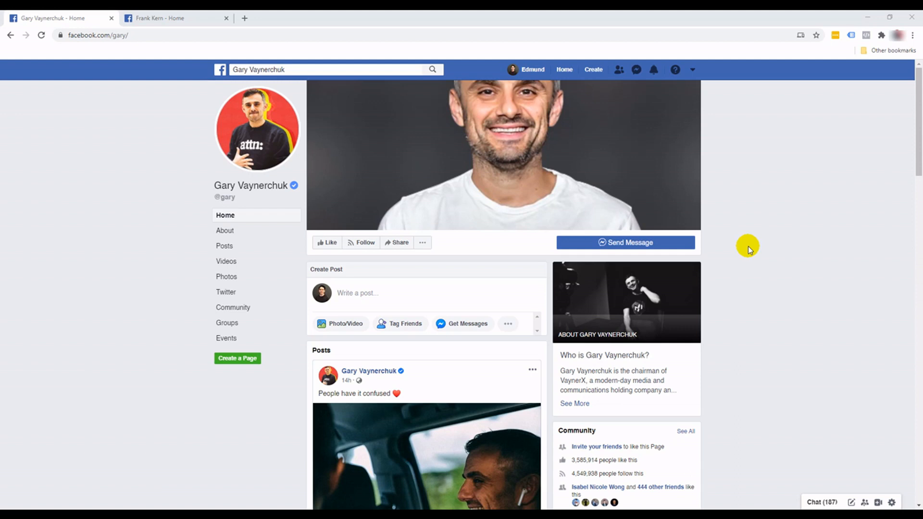
- Check the Page Transparency summary of the Gary Vaynerchuk page for whether it is running ads
scroll(783, 305, down, 3)
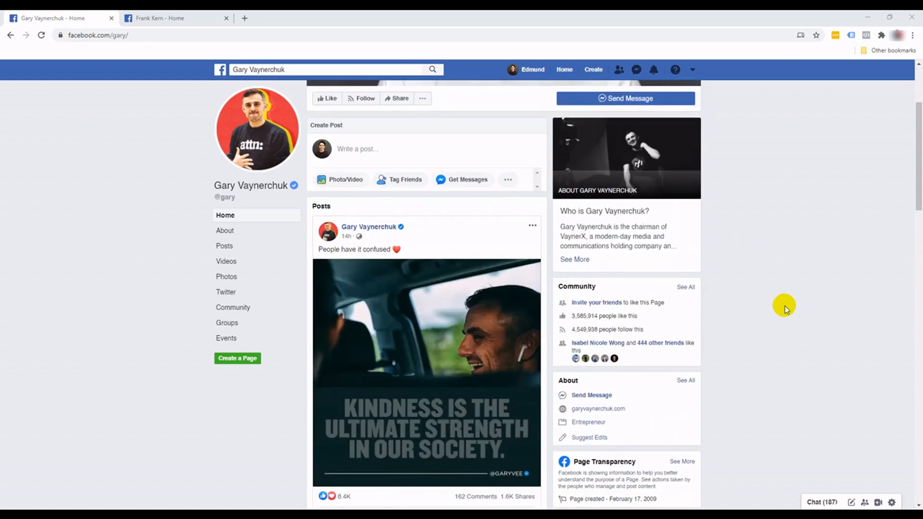
scroll(785, 308, down, 3)
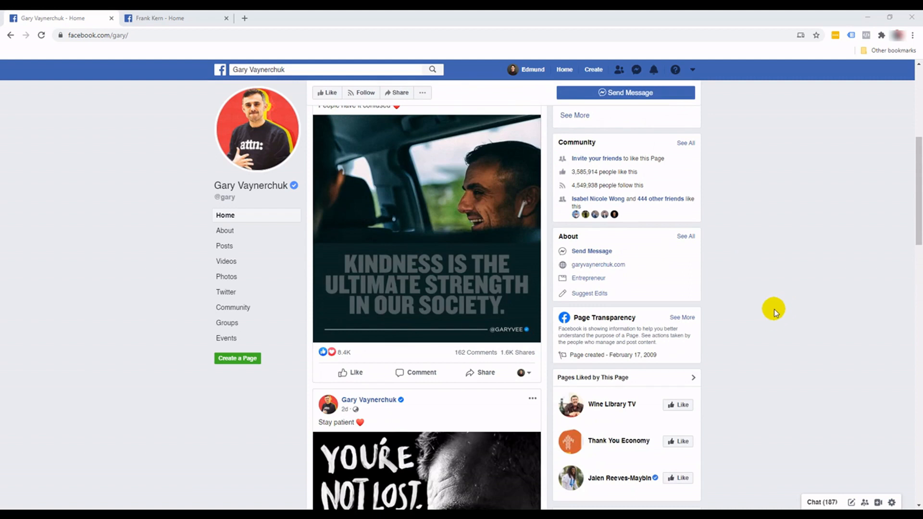
scroll(761, 324, down, 1)
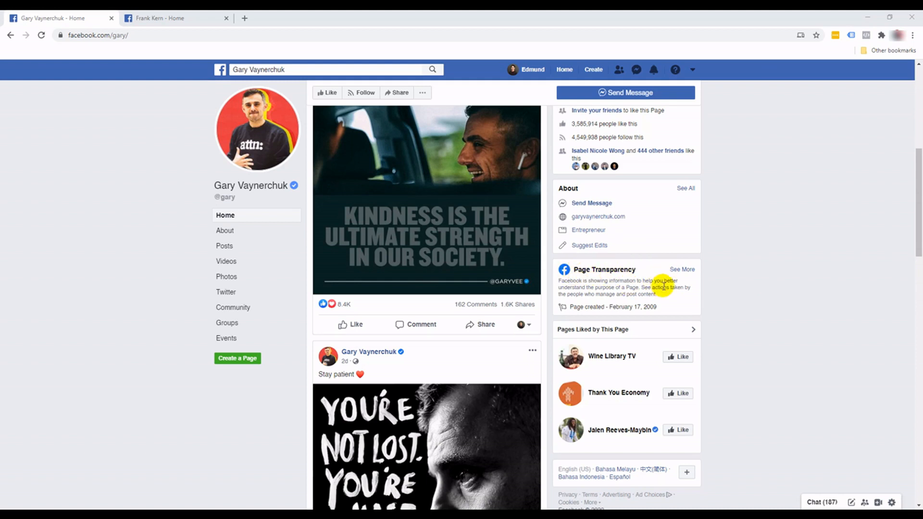
click(679, 270)
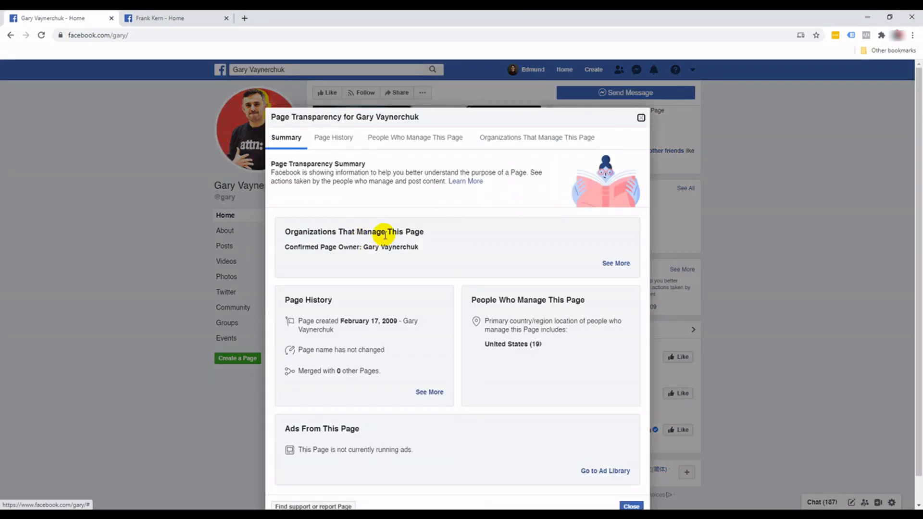
scroll(439, 271, down, 1)
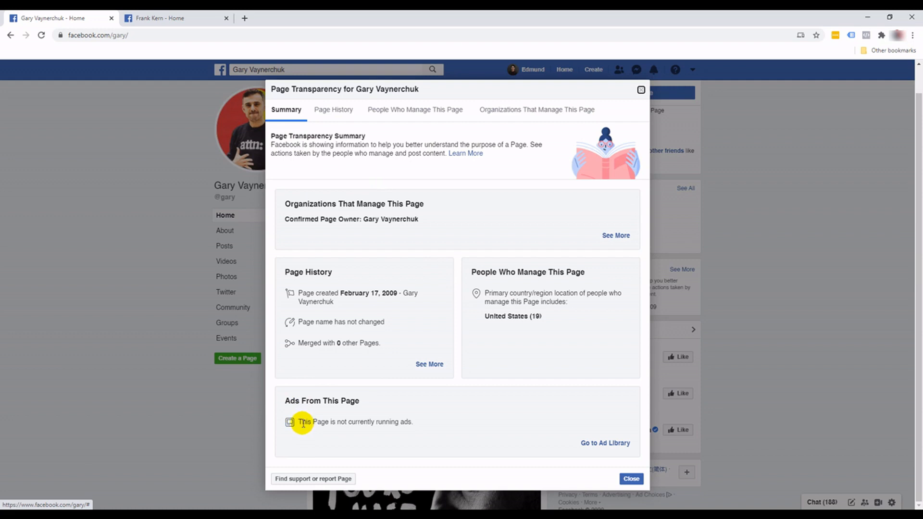
click(418, 412)
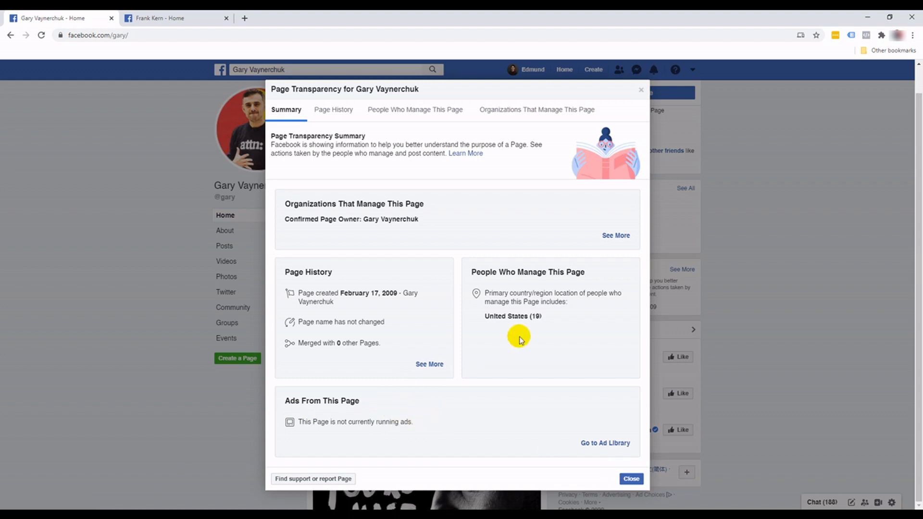
- Switch to the Frank Kern page and check its Page Transparency summary for running ads
click(129, 14)
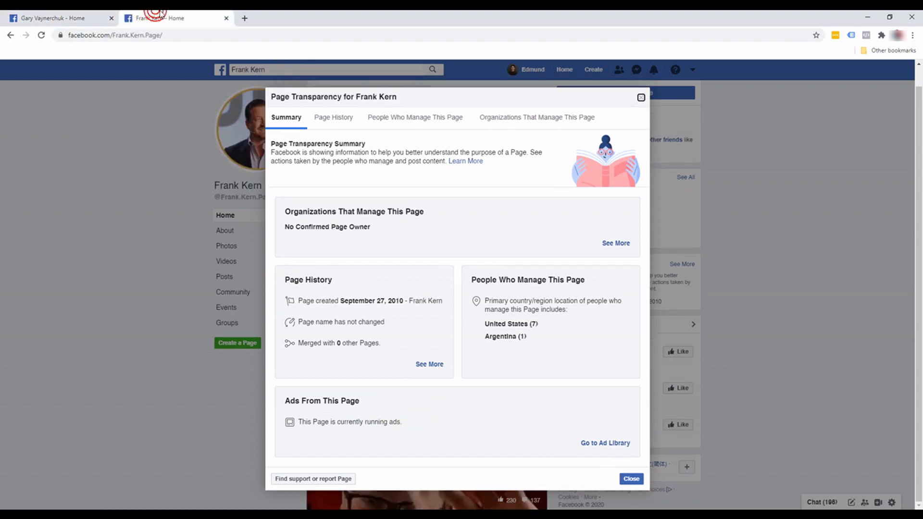
click(641, 96)
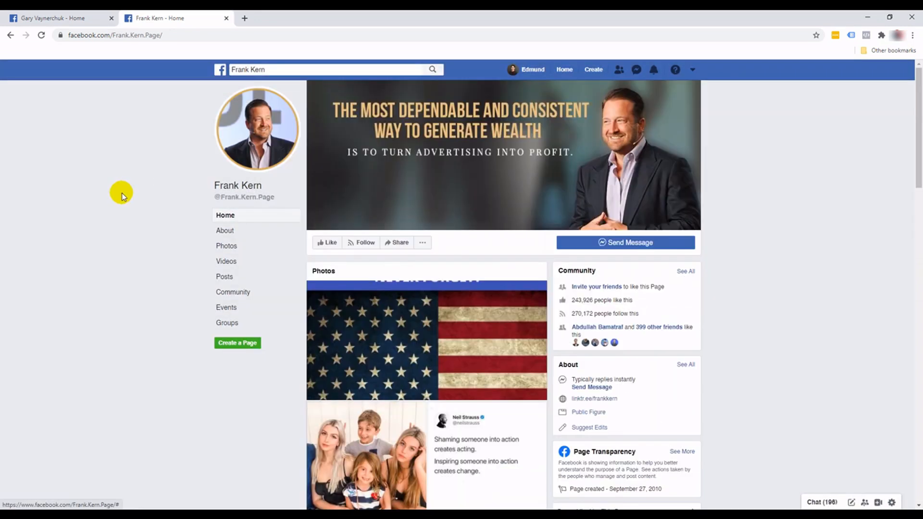
scroll(72, 218, down, 5)
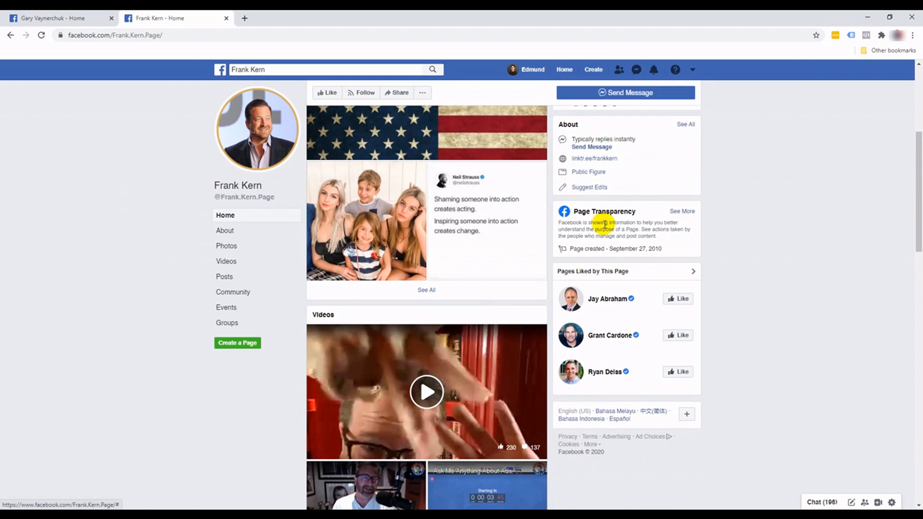
click(680, 212)
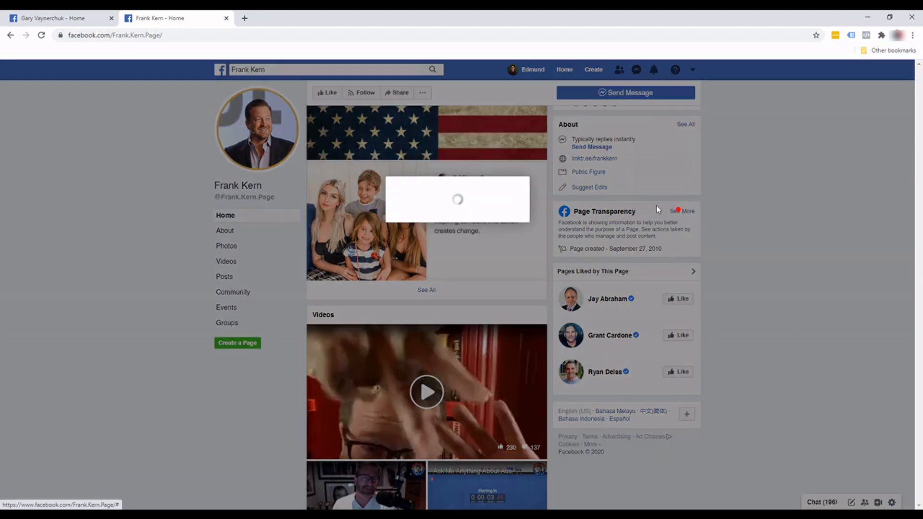
scroll(469, 228, down, 1)
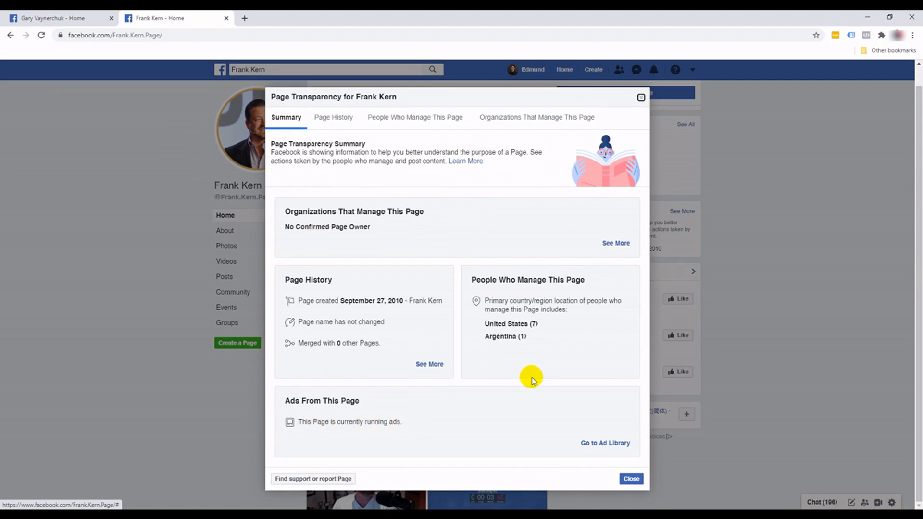
- Open the Frank Kern page's ads in the Ad Library and browse them with the country filter set to All
click(605, 445)
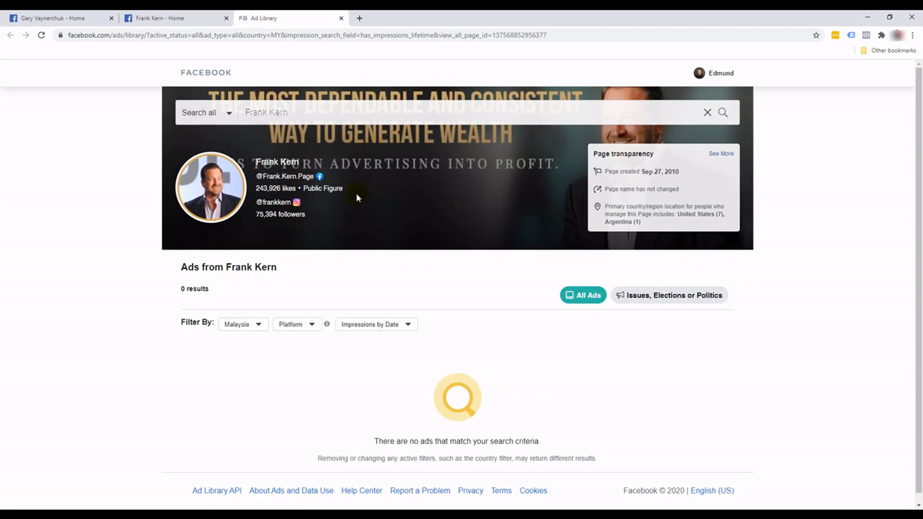
scroll(325, 248, down, 1)
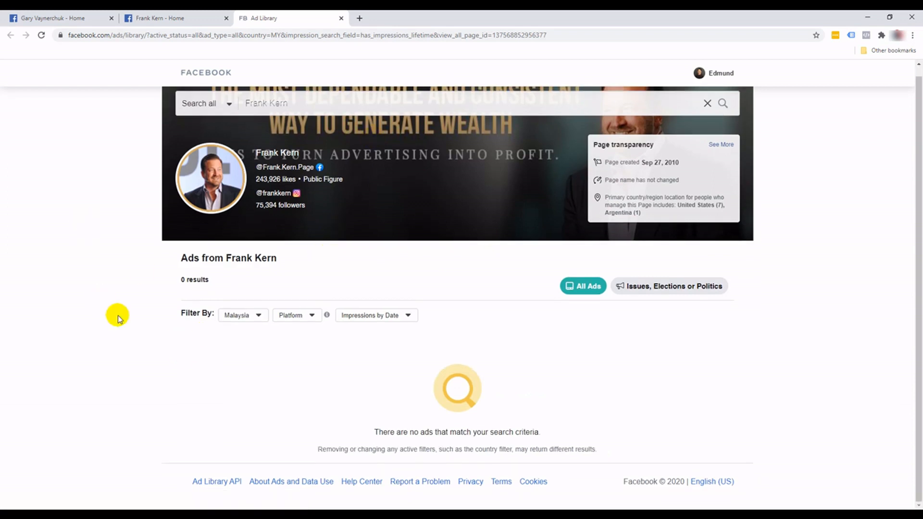
click(246, 318)
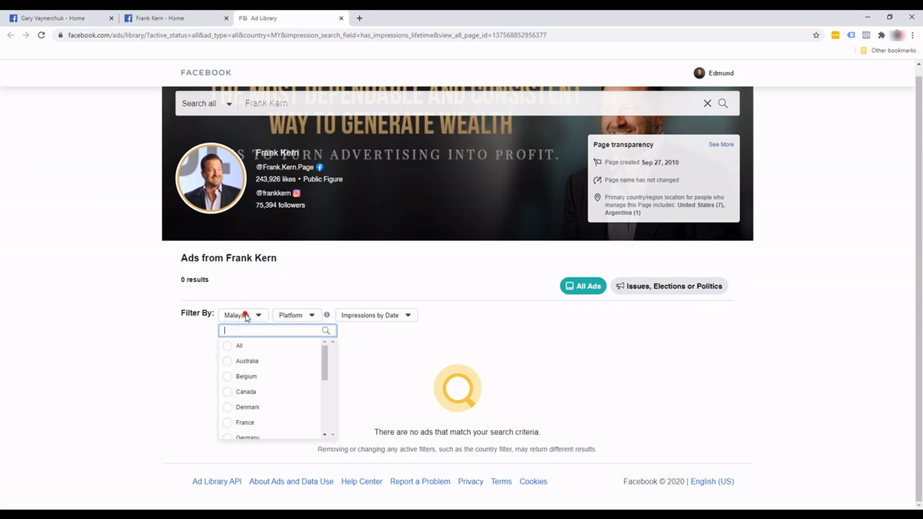
click(231, 350)
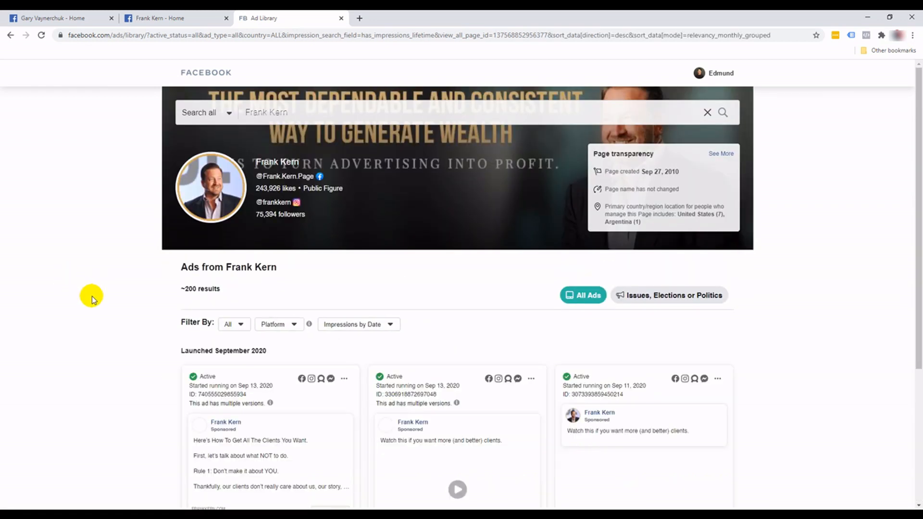
scroll(94, 300, down, 1)
scroll(96, 300, up, 2)
scroll(96, 300, down, 2)
scroll(96, 299, down, 1)
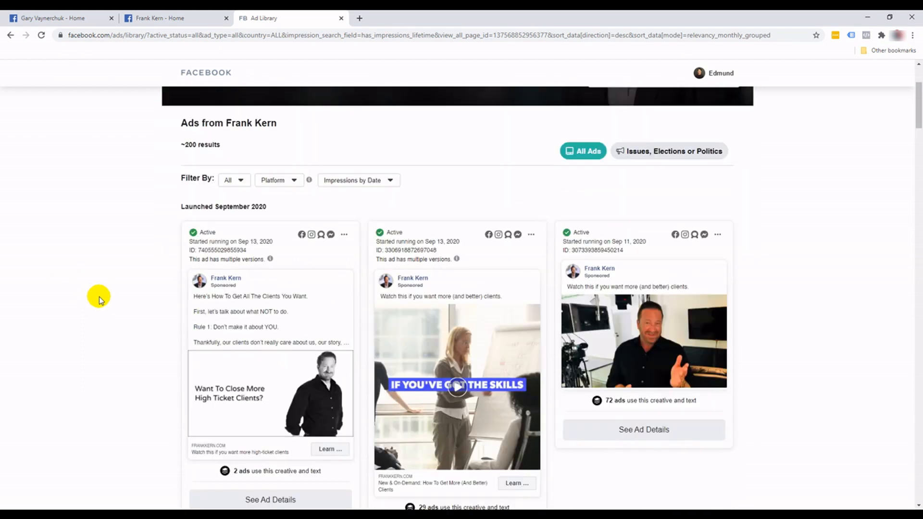
- Filter the Frank Kern ads by United States and look through the active ads by launch month
click(236, 181)
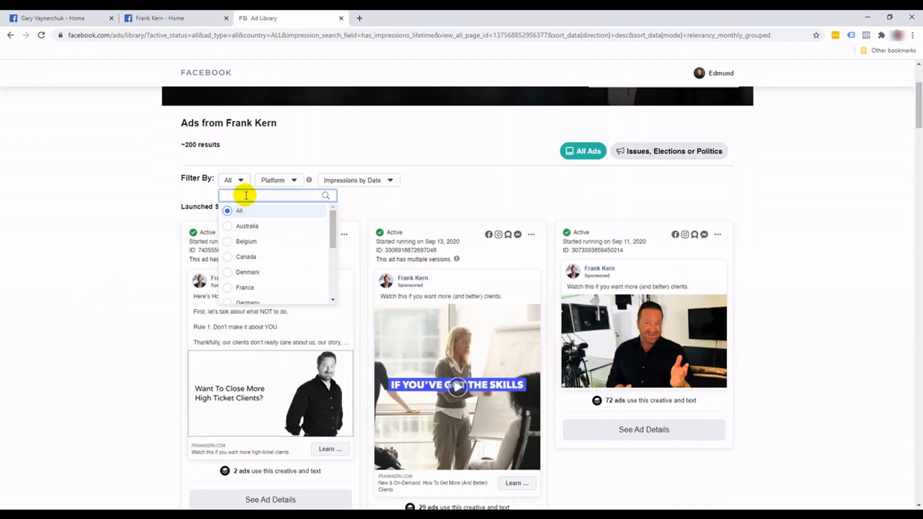
text(united)
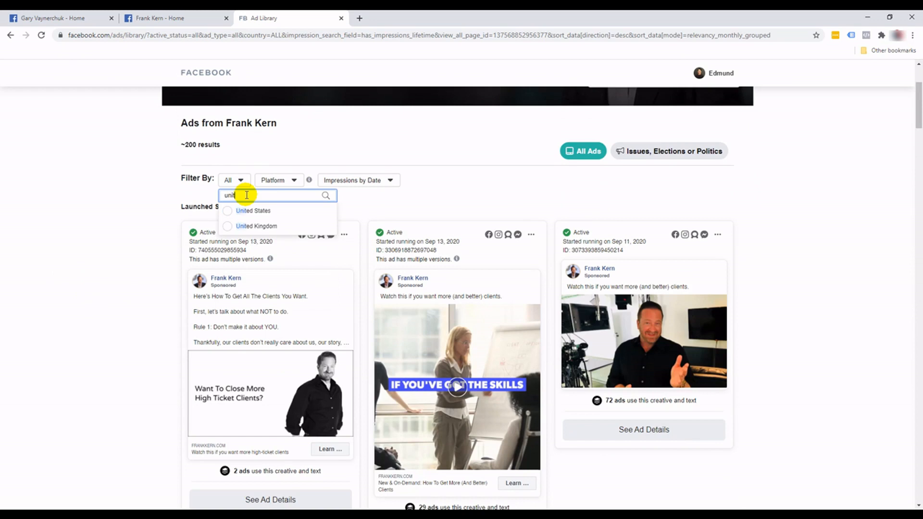
click(257, 211)
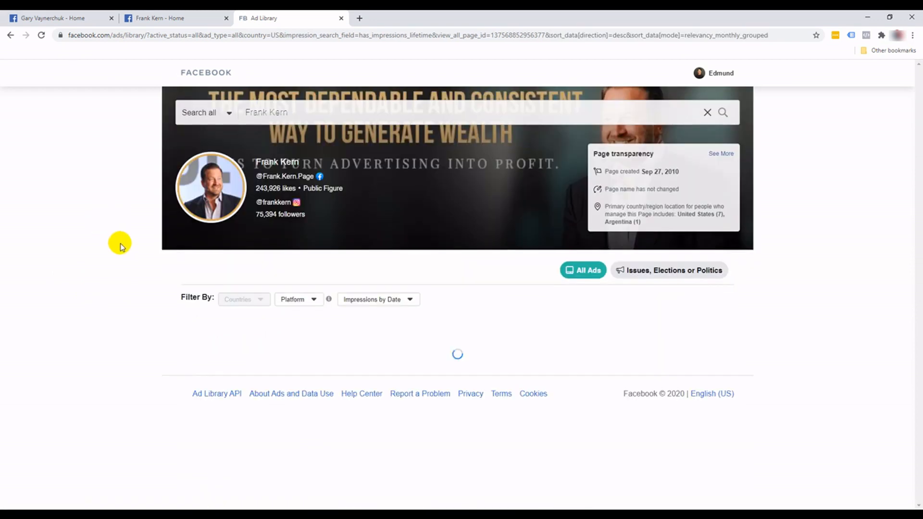
scroll(120, 241, down, 1)
scroll(129, 257, down, 6)
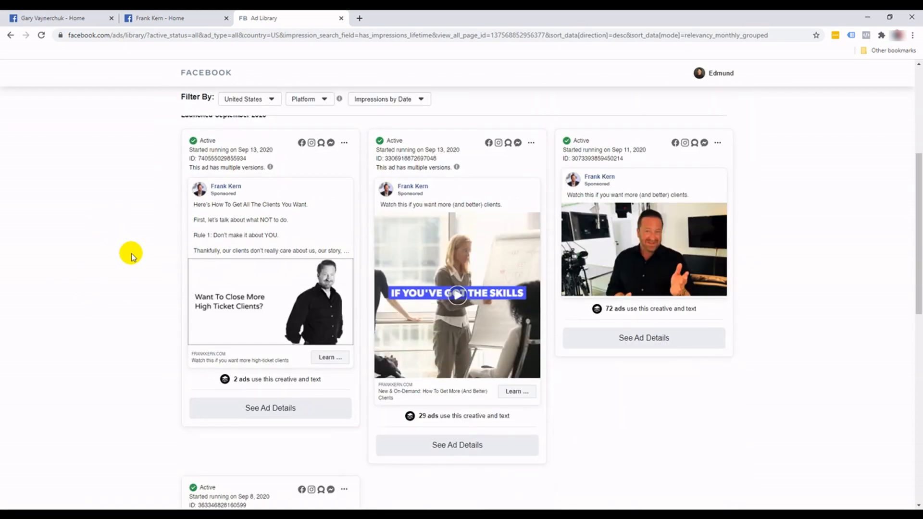
scroll(131, 259, down, 3)
scroll(131, 258, down, 11)
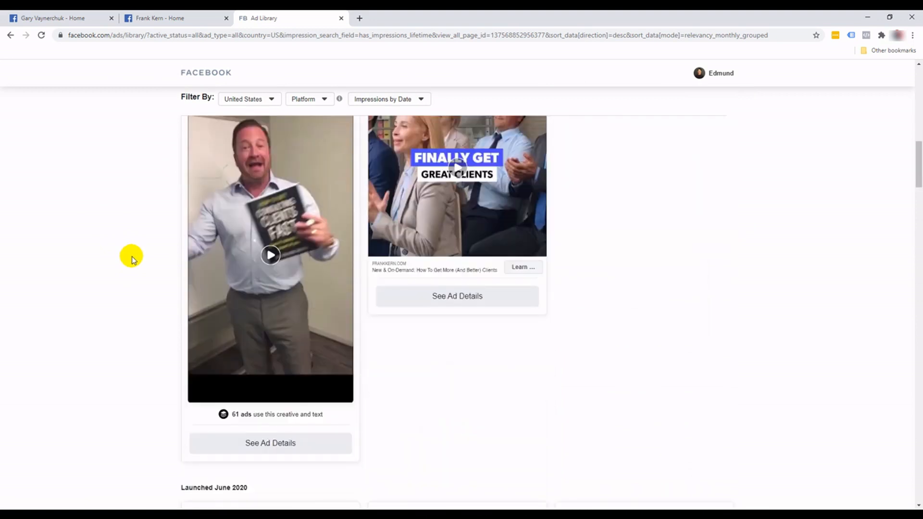
- Change the country filter of the Frank Kern ads from United States to All
scroll(131, 256, up, 14)
scroll(139, 252, up, 7)
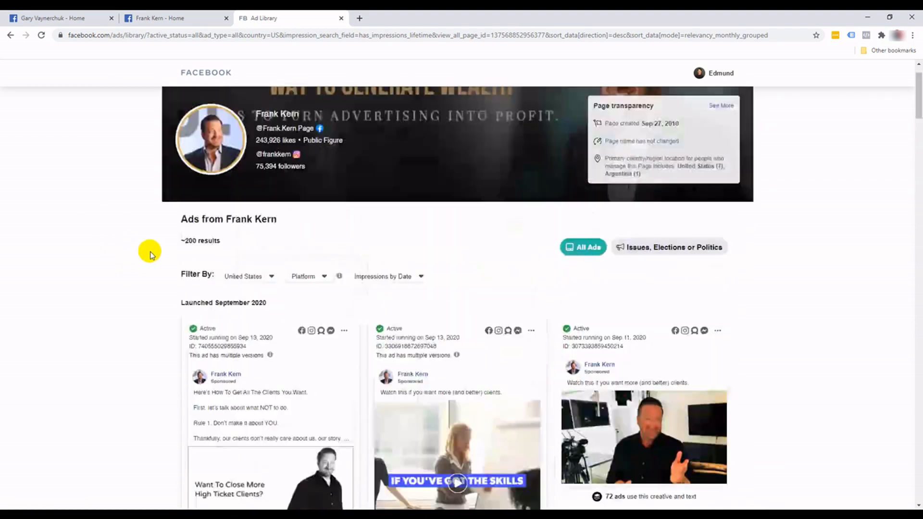
click(262, 277)
click(252, 307)
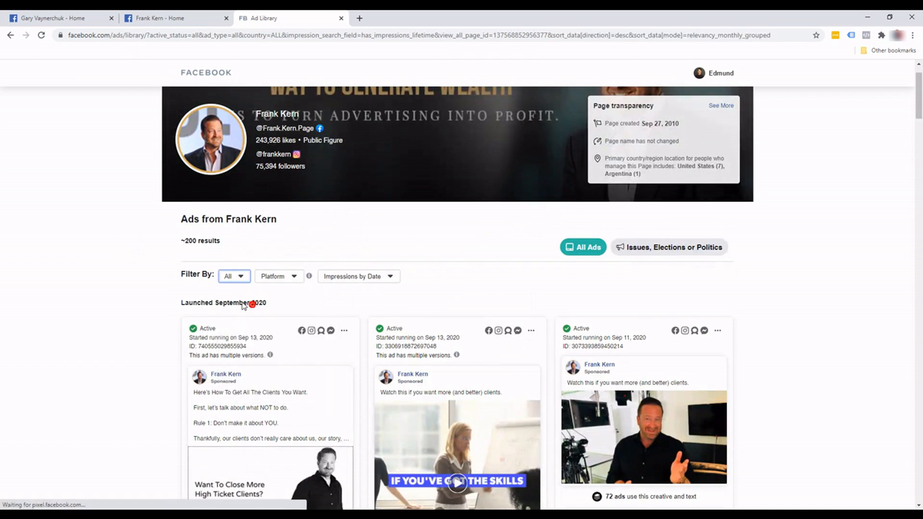
click(118, 259)
- Expand the full text of the first Frank Kern ad launched in September 2020 and read through it and the neighbouring ads
scroll(117, 263, down, 3)
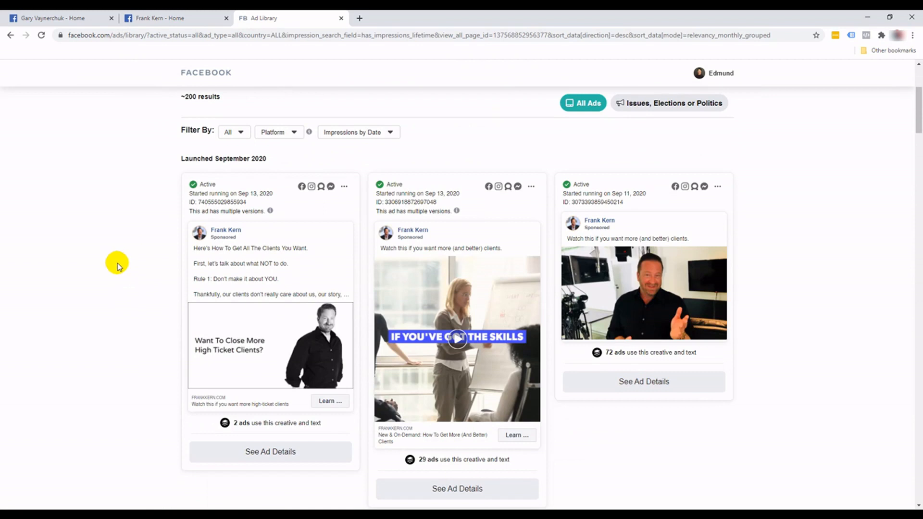
click(235, 262)
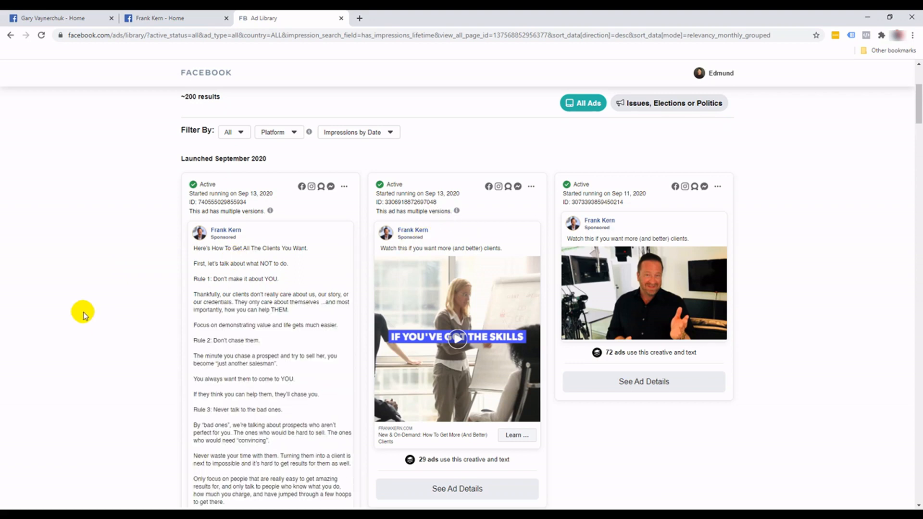
scroll(84, 317, down, 3)
scroll(85, 317, up, 6)
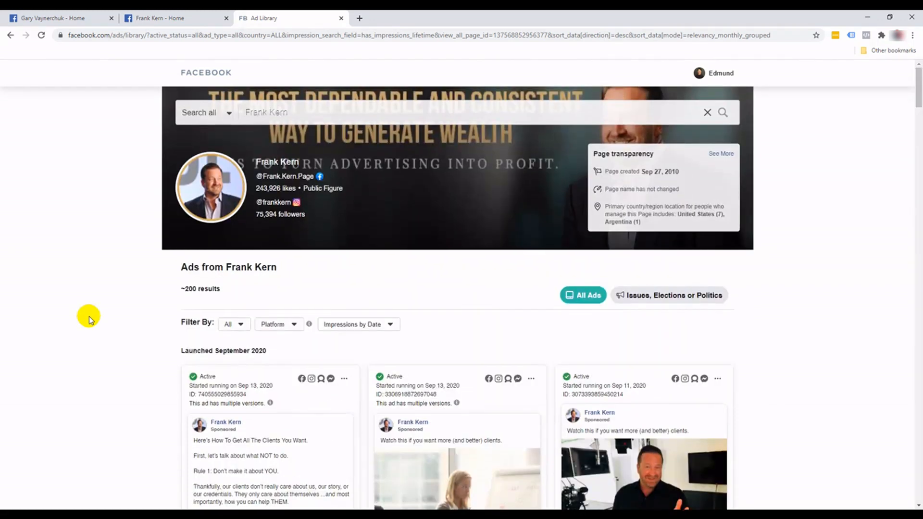
scroll(89, 320, down, 4)
scroll(89, 320, down, 1)
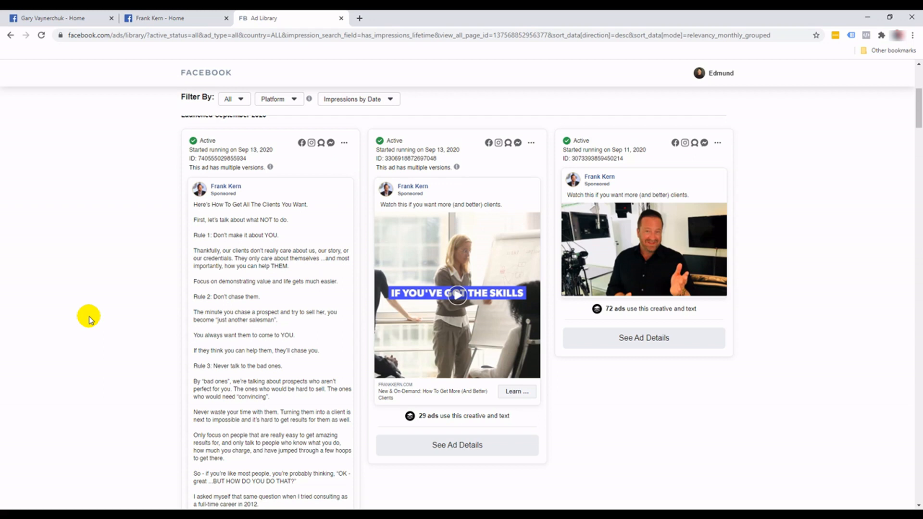
scroll(89, 320, up, 5)
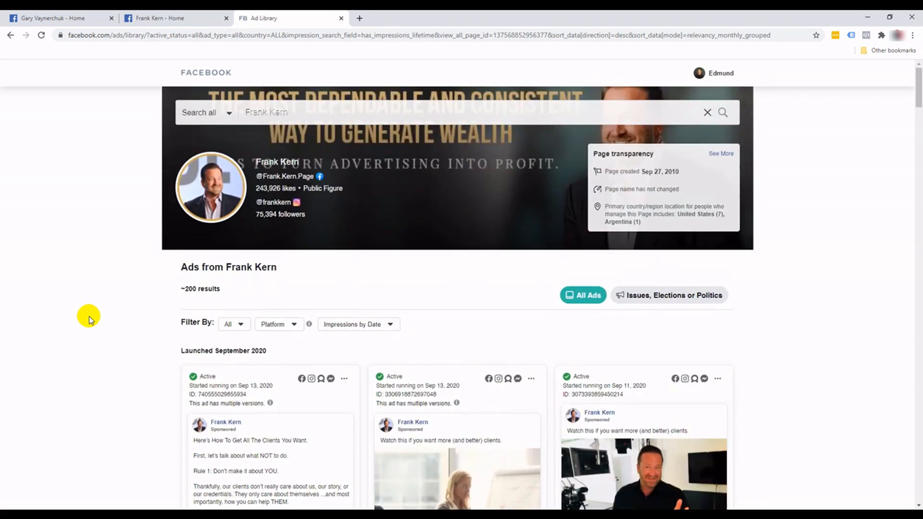
scroll(89, 320, down, 2)
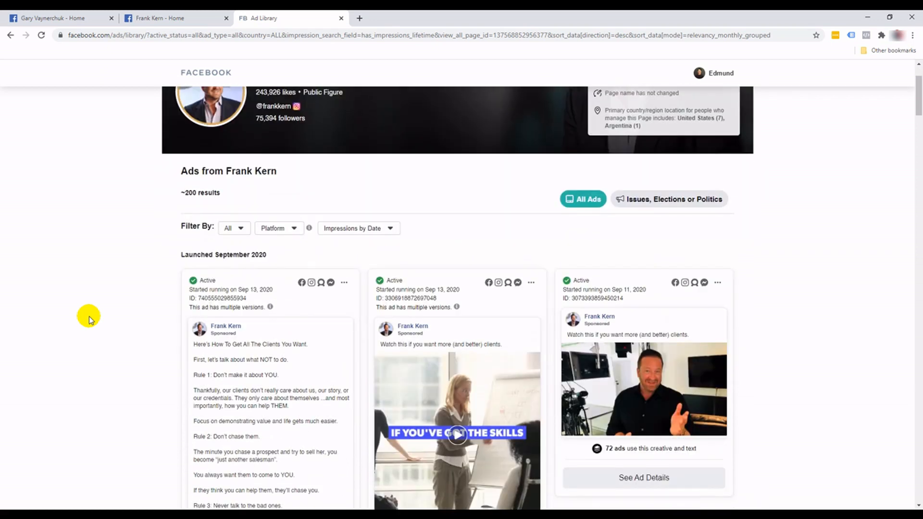
scroll(89, 320, down, 7)
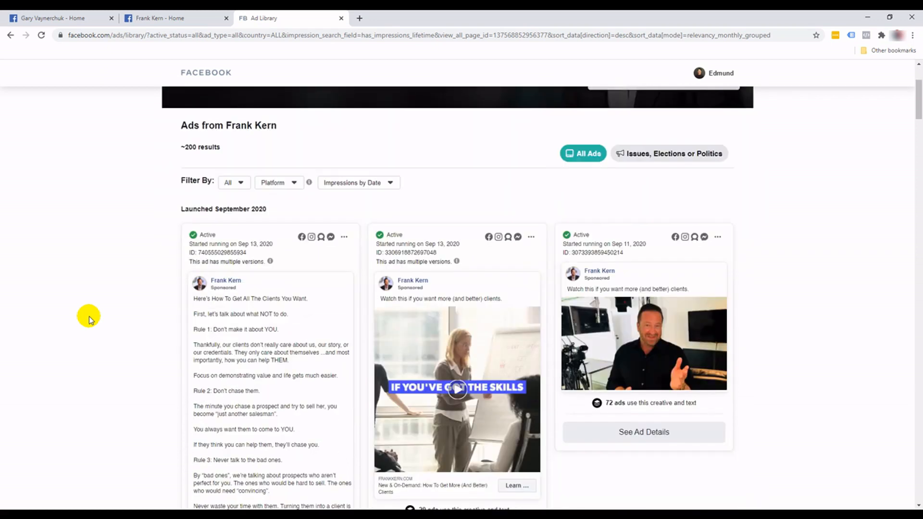
scroll(89, 320, down, 14)
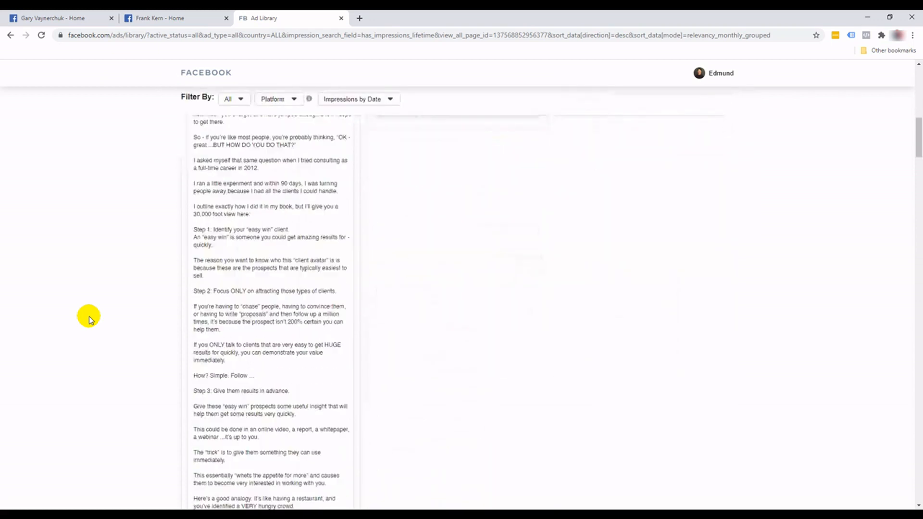
scroll(89, 320, down, 1)
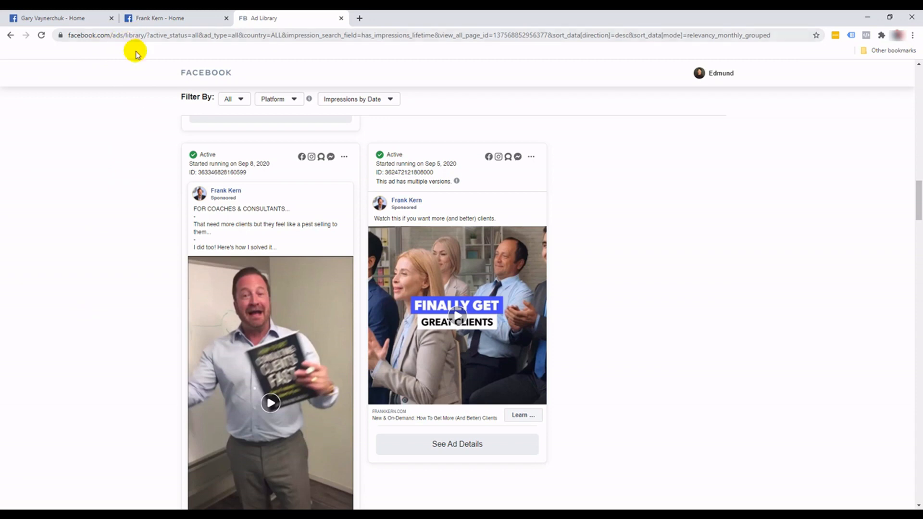
scroll(166, 245, up, 10)
scroll(172, 254, up, 10)
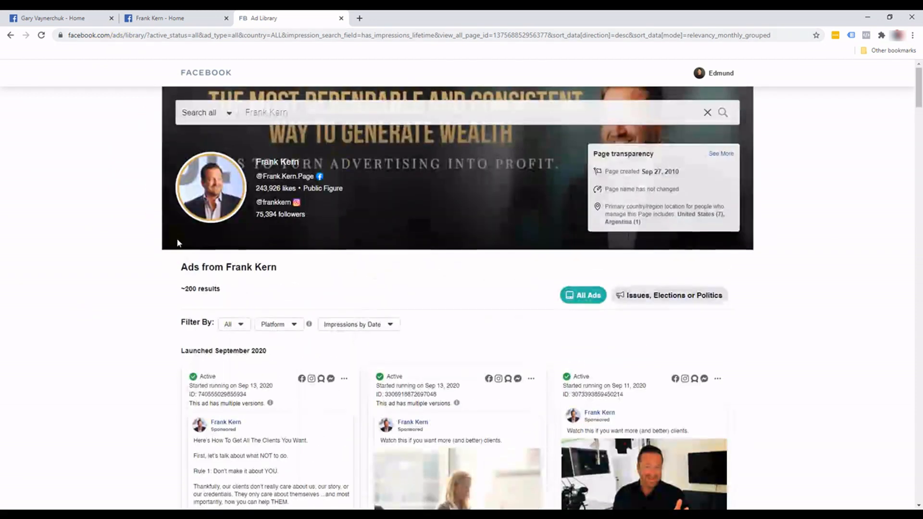
click(323, 116)
drag(324, 116, 210, 110)
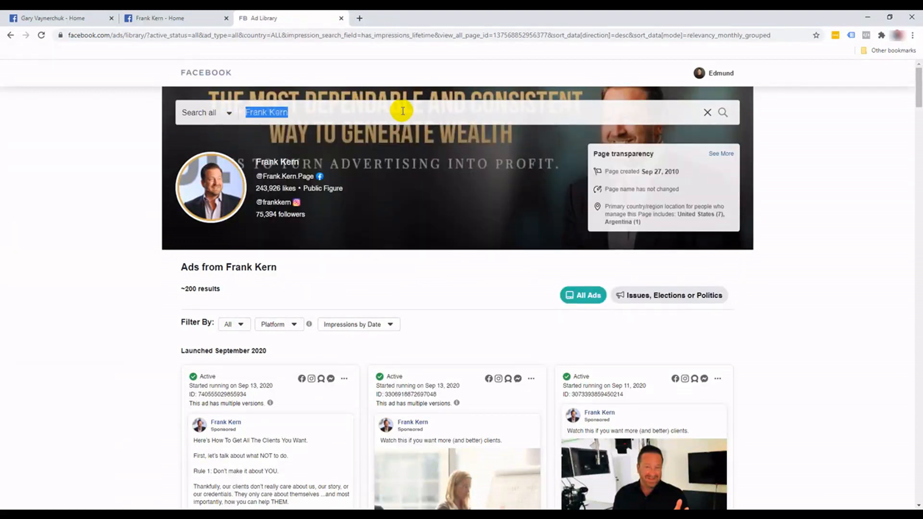
text(star wars)
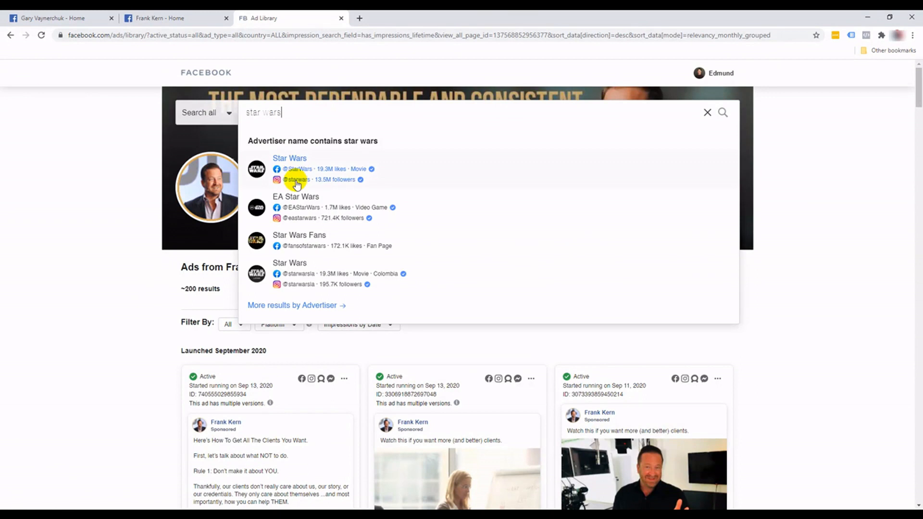
click(315, 164)
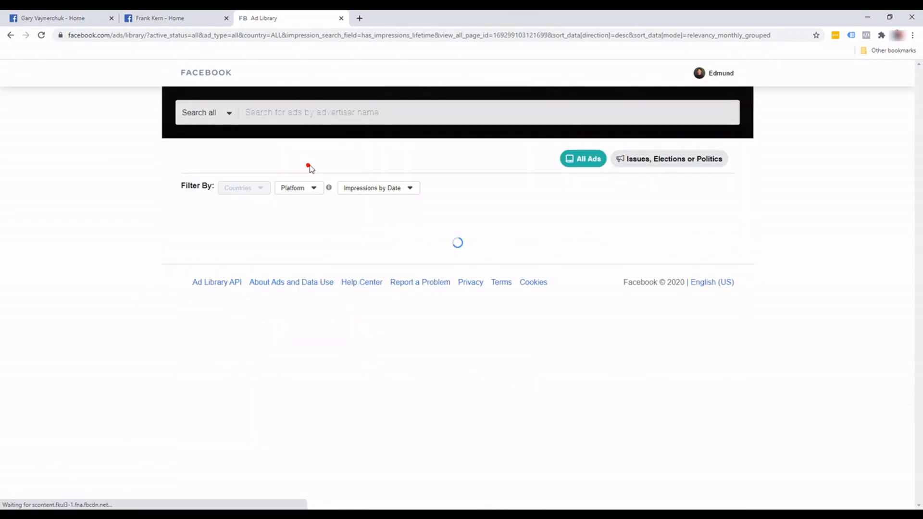
- Look through the Star Wars ads launched in September 2020, including their platforms, texts and creatives
scroll(124, 226, down, 2)
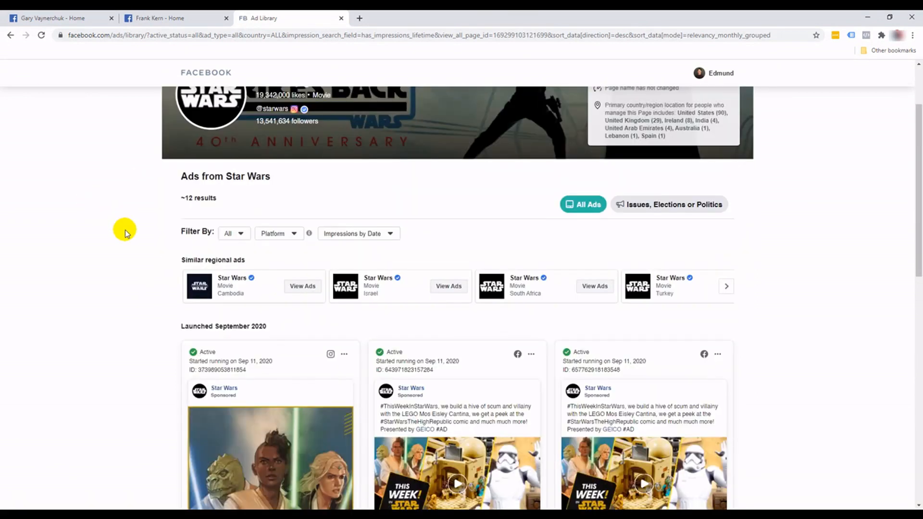
scroll(124, 231, down, 3)
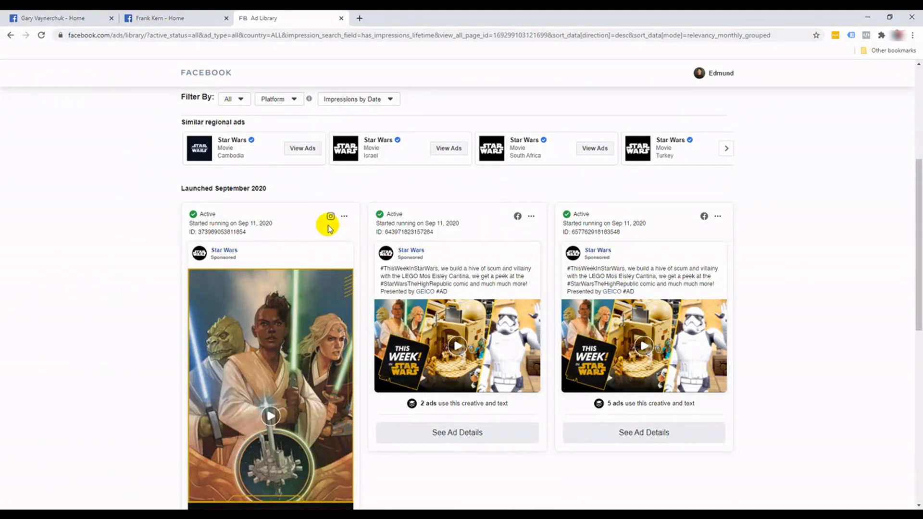
scroll(411, 267, down, 1)
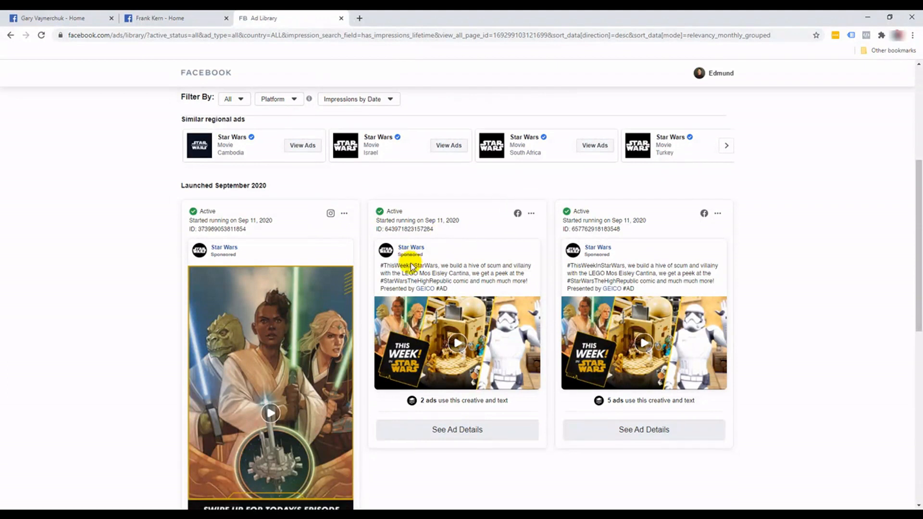
scroll(411, 264, down, 8)
scroll(414, 254, up, 10)
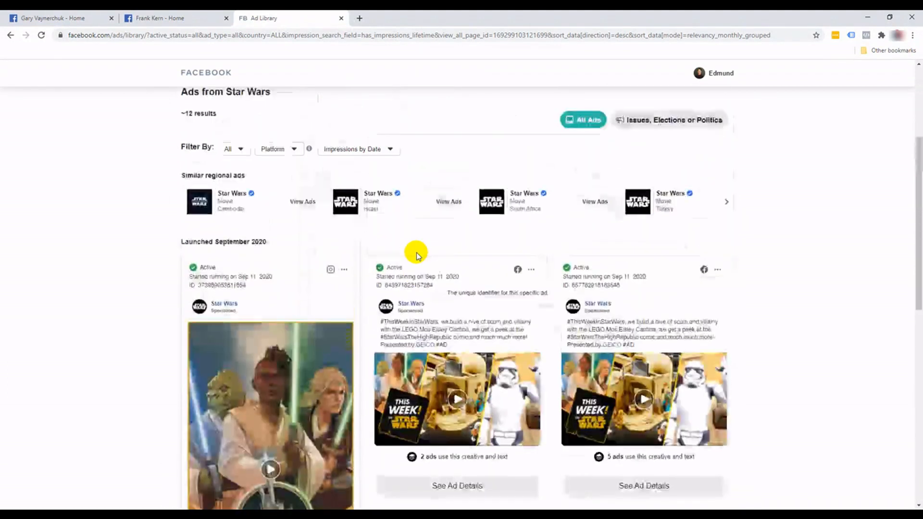
scroll(416, 253, up, 4)
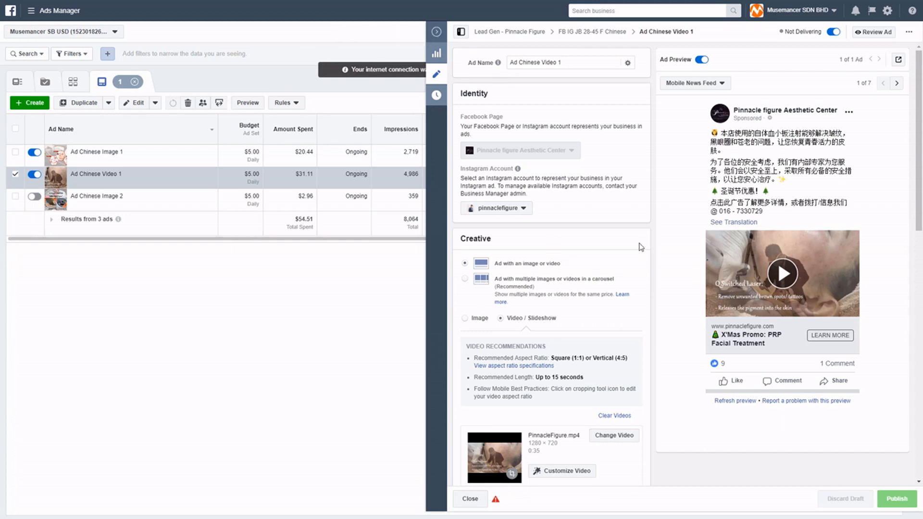
- In Ads Manager, close the editor of Ad Chinese Video 1 and clear the ad selection
click(437, 32)
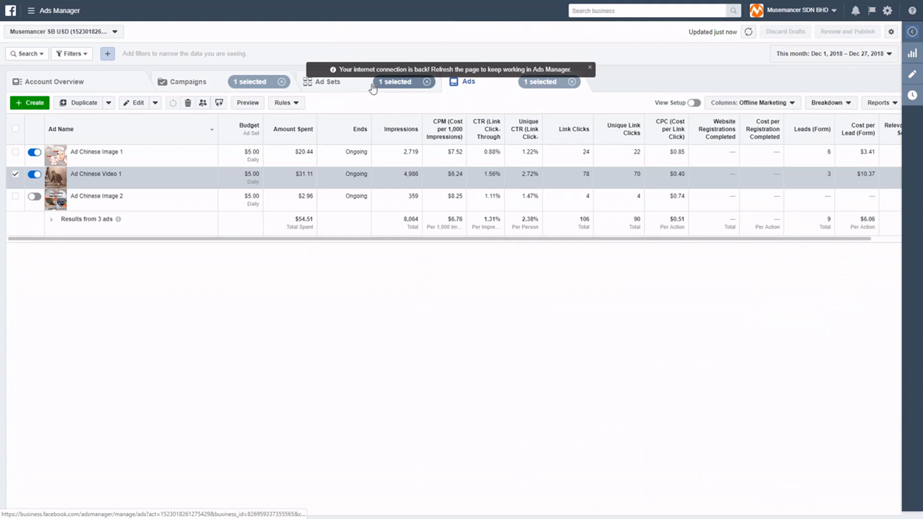
click(15, 128)
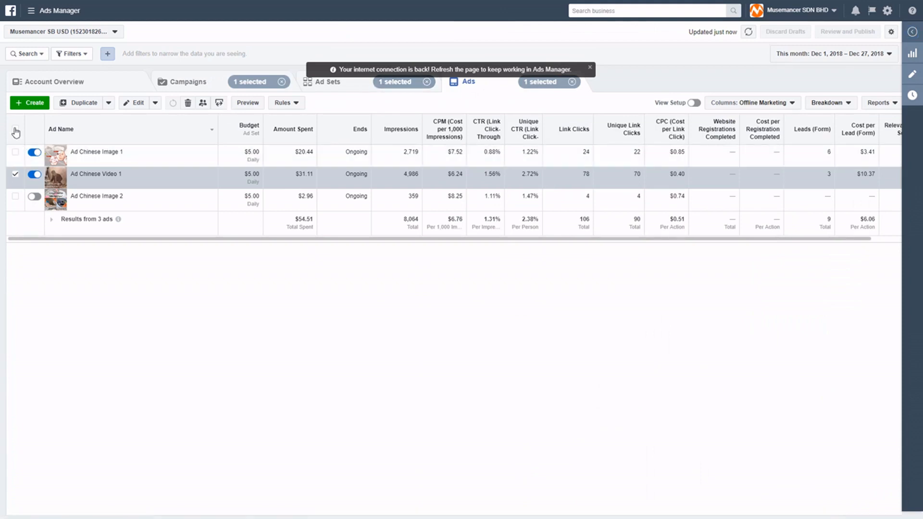
click(15, 129)
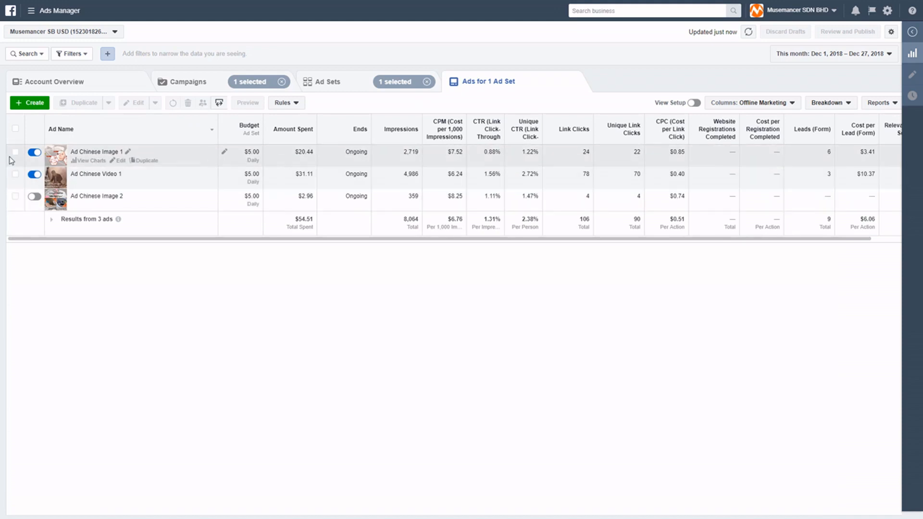
- View Ad Chinese Video 1's creative in the ad editor, and compare the ads' performance columns through Relevance Score
click(15, 174)
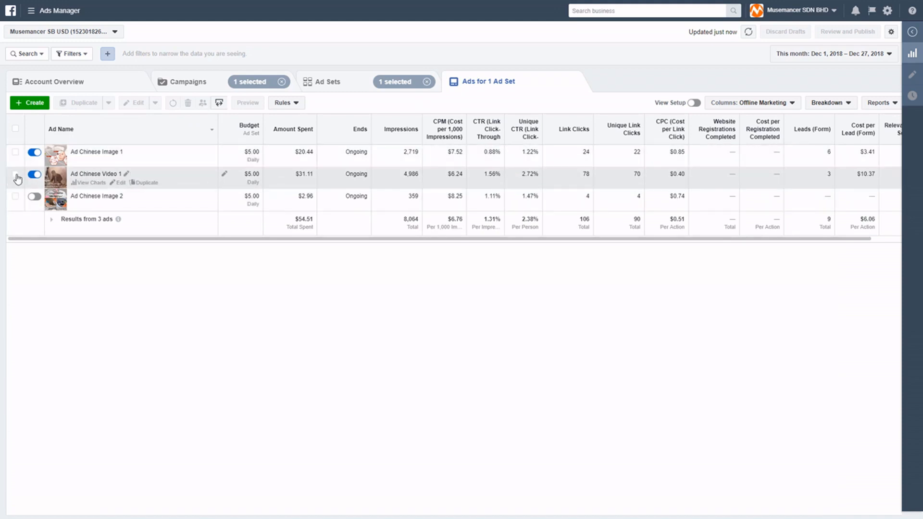
click(118, 183)
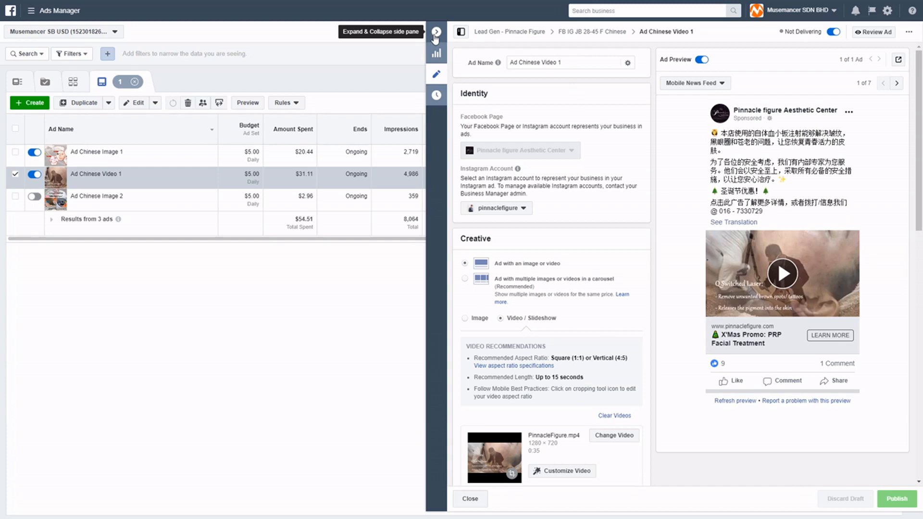
click(435, 37)
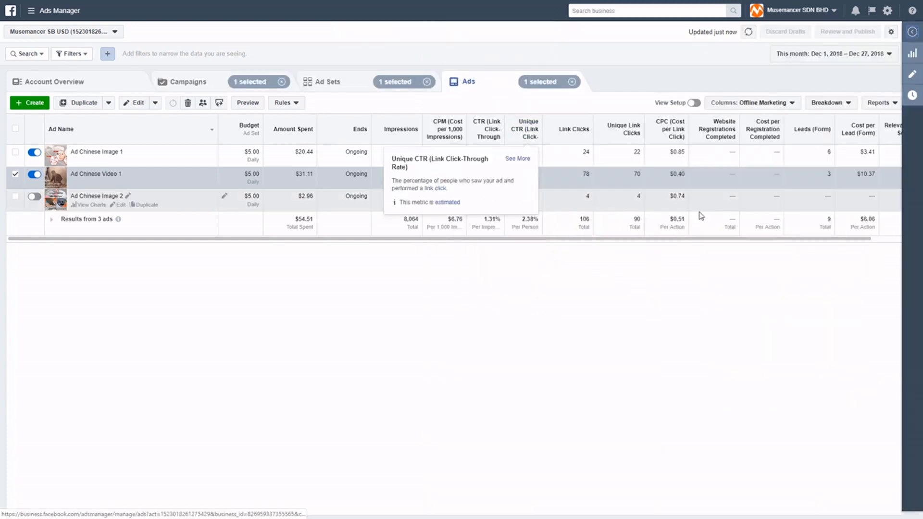
click(877, 237)
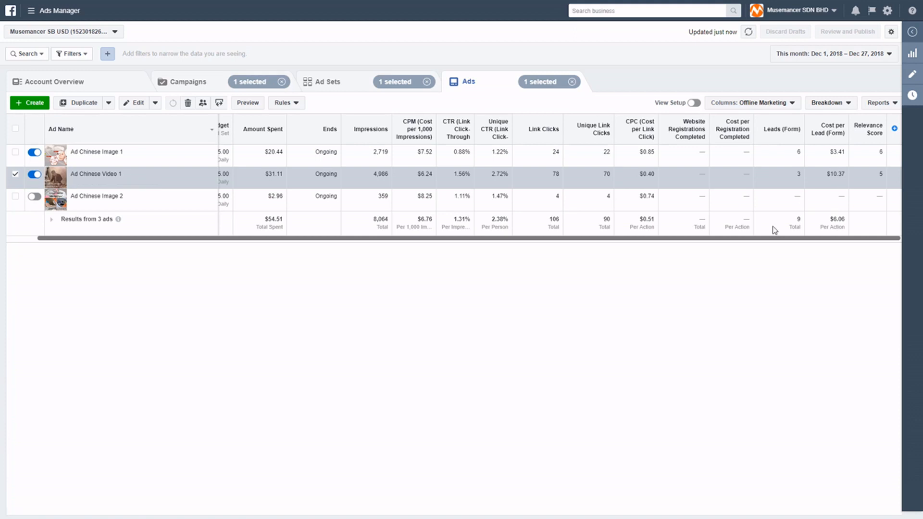
drag(773, 239, 705, 251)
- View the creatives of Ad Chinese Image 2 and Ad Chinese Image 1, and check the ads' metrics through Relevance Score
mouse_move(145, 207)
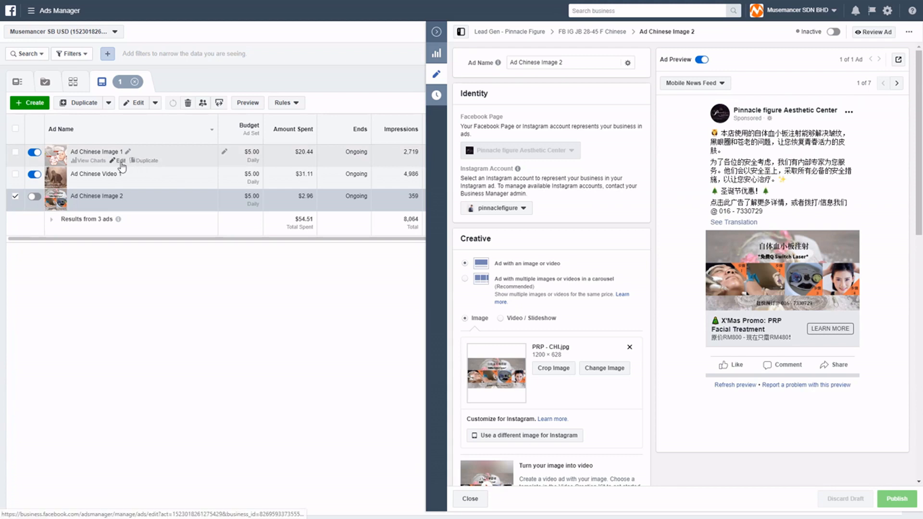
click(119, 160)
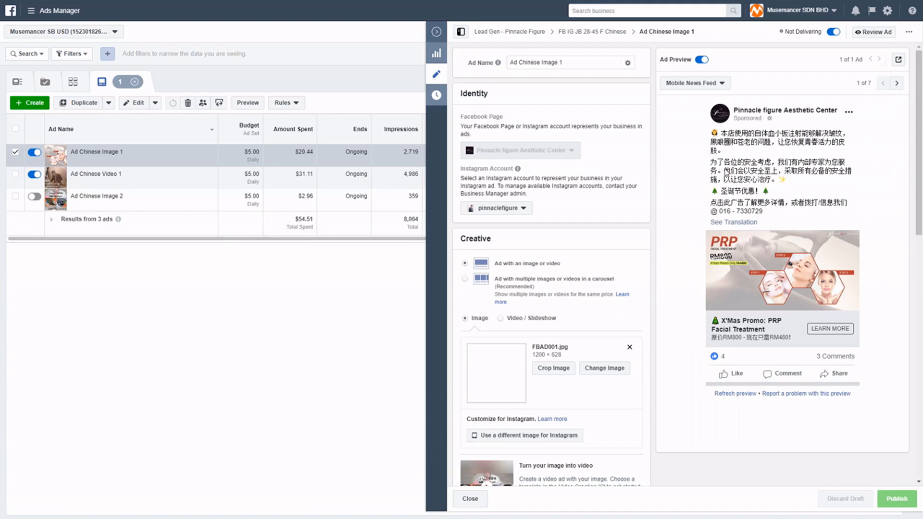
click(436, 32)
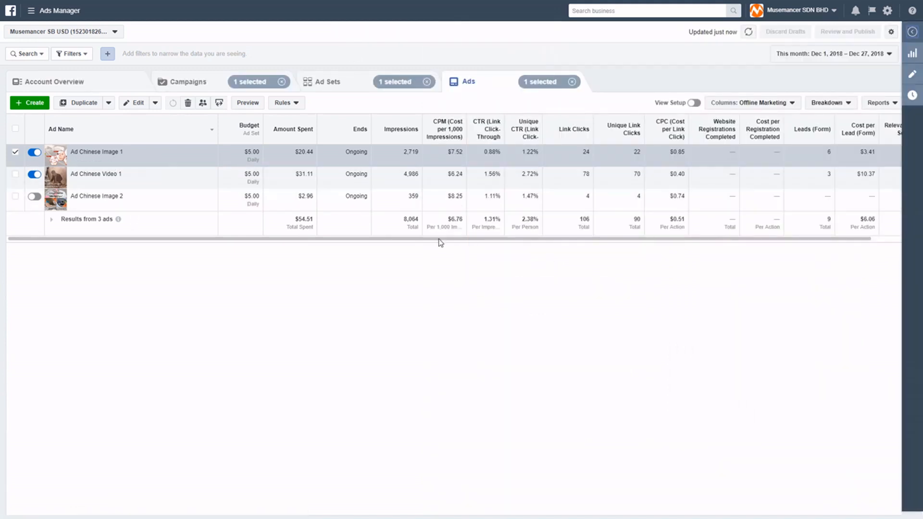
drag(446, 239, 499, 247)
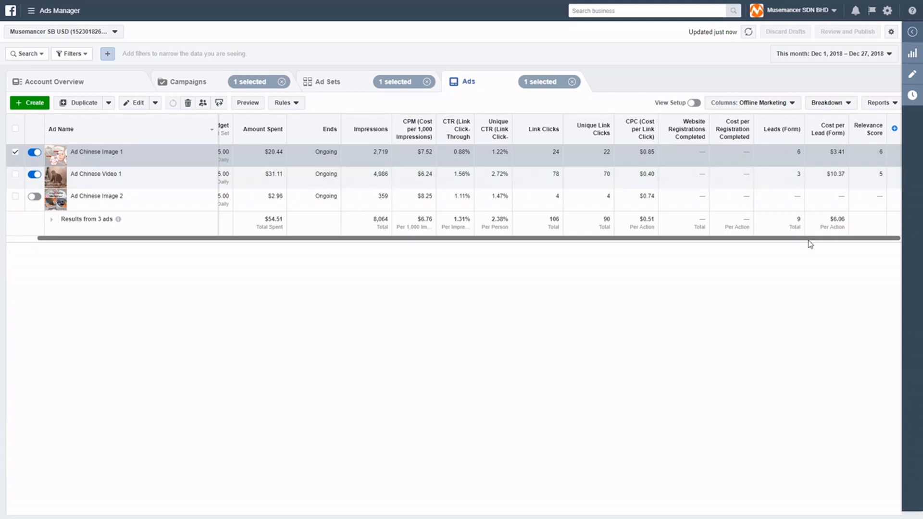
scroll(810, 244, left, 2)
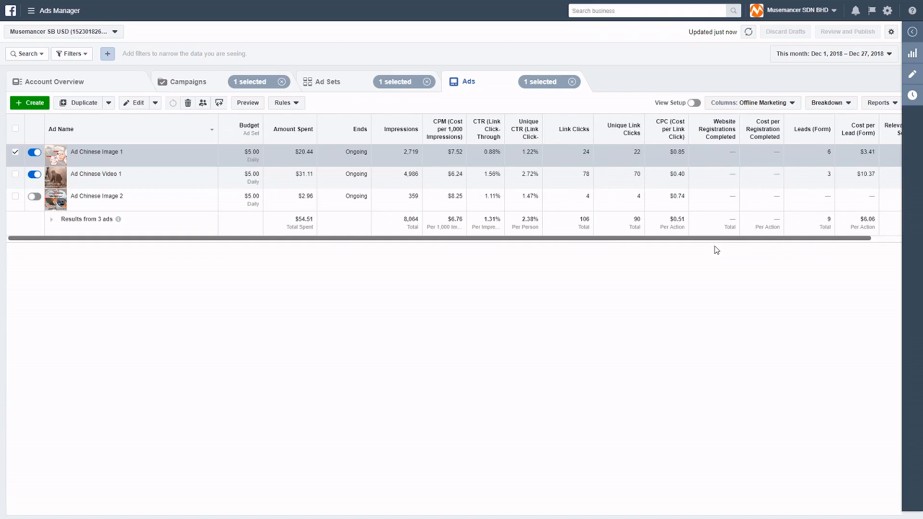
- Select only Ad Chinese Image 2, view its creative in the ad editor, and return to the full ads table
click(17, 153)
click(16, 197)
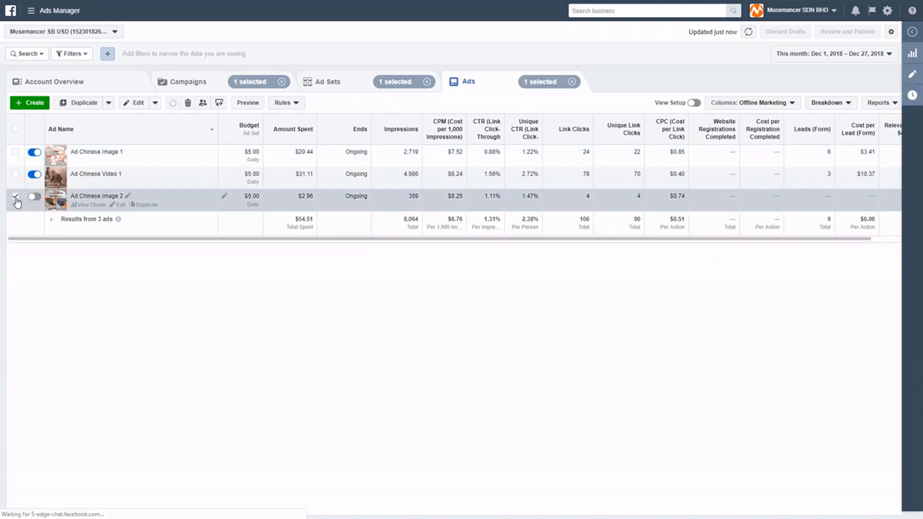
click(121, 205)
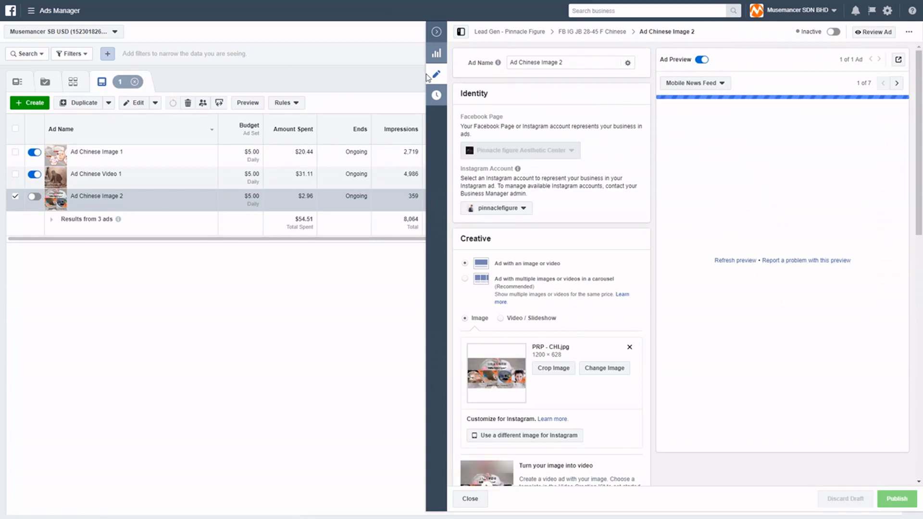
click(437, 32)
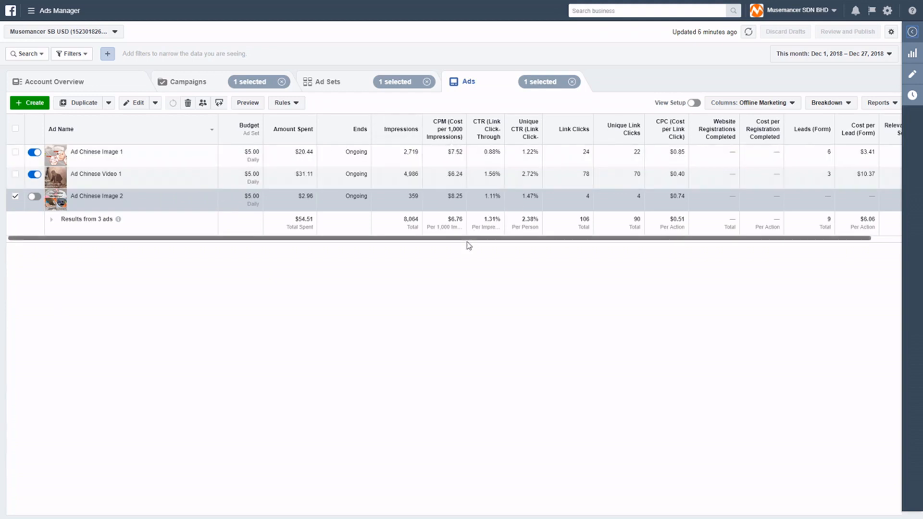
- Compare the Chinese ads' performance metrics through Relevance Score, and clear the selection of Ad Chinese Image 2
drag(467, 239, 495, 258)
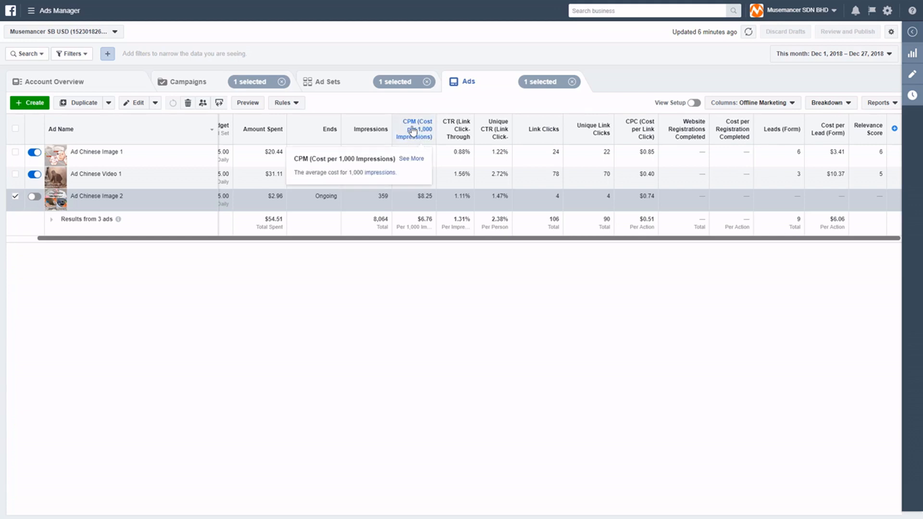
mouse_move(408, 139)
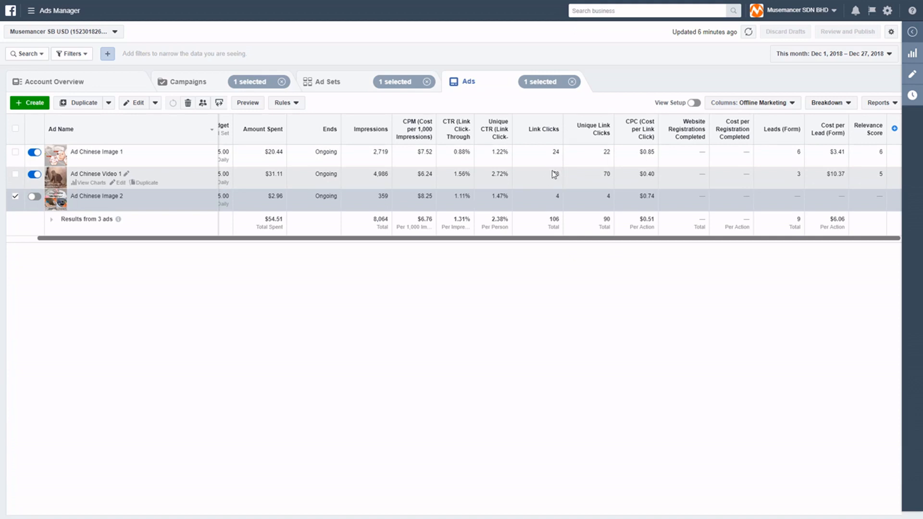
click(15, 197)
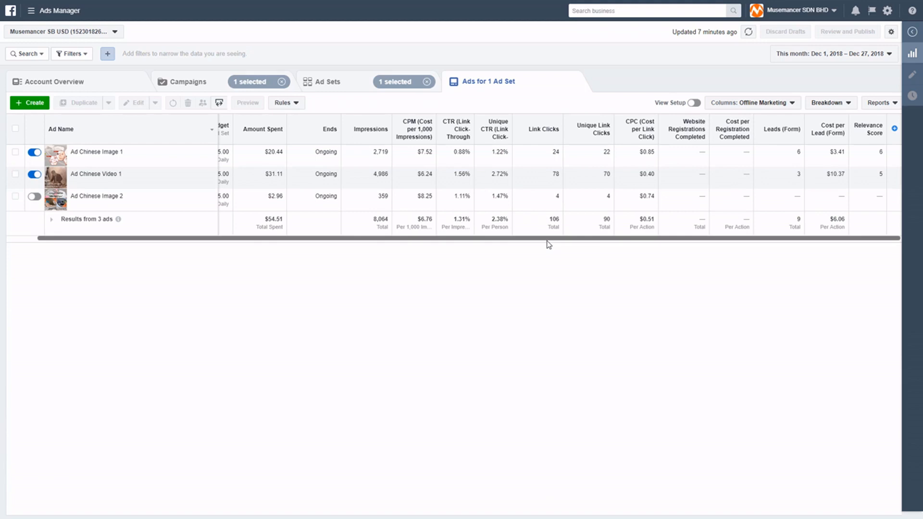
drag(559, 239, 417, 253)
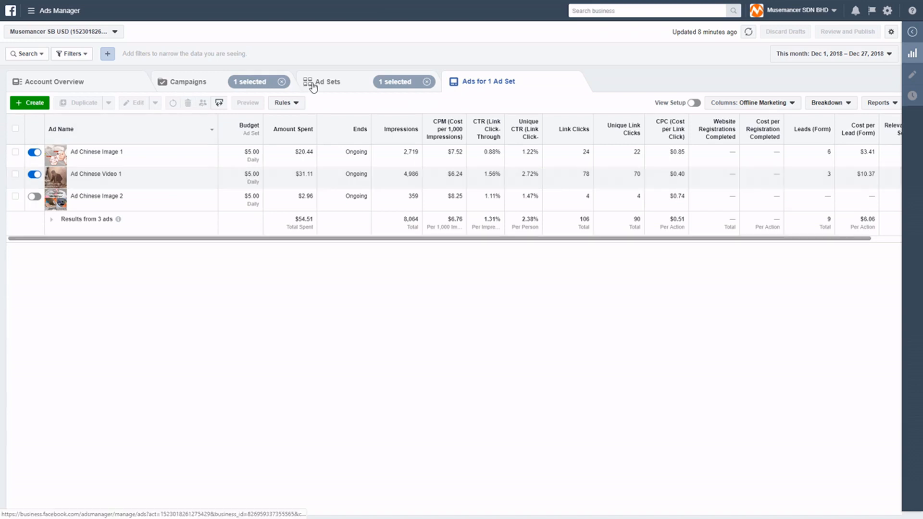
- Select only the ad set FB IG JB 28-45 F English and list its ads
click(315, 82)
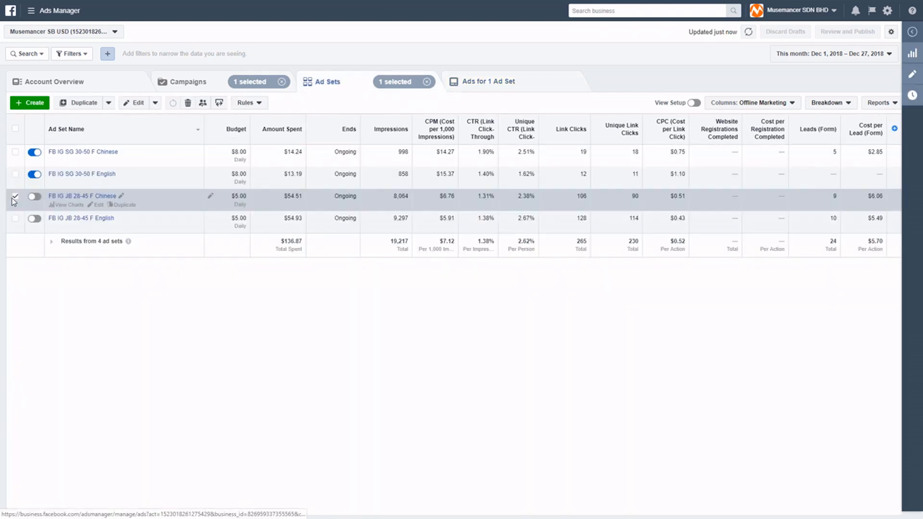
click(14, 198)
click(14, 219)
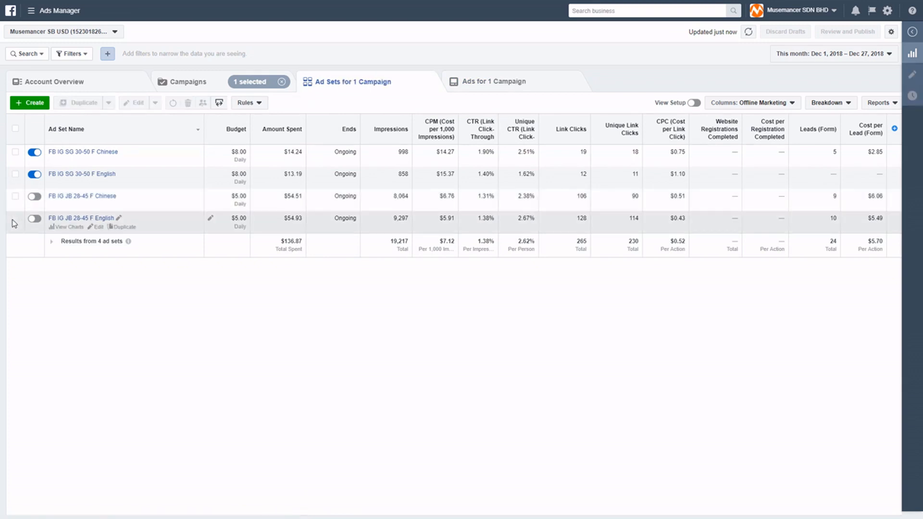
click(507, 86)
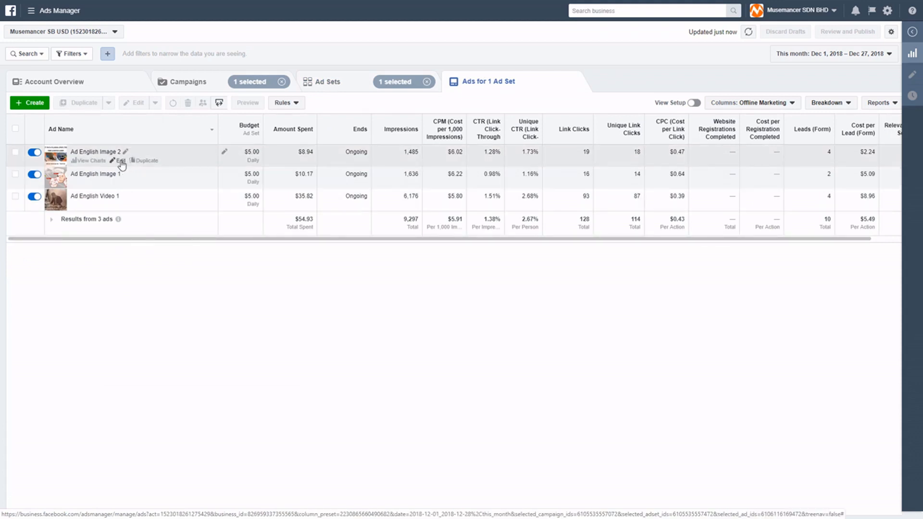
- View Ad English Image 2's creative in the ad editor, and switch the ad selection to Ad English Video 1
click(121, 160)
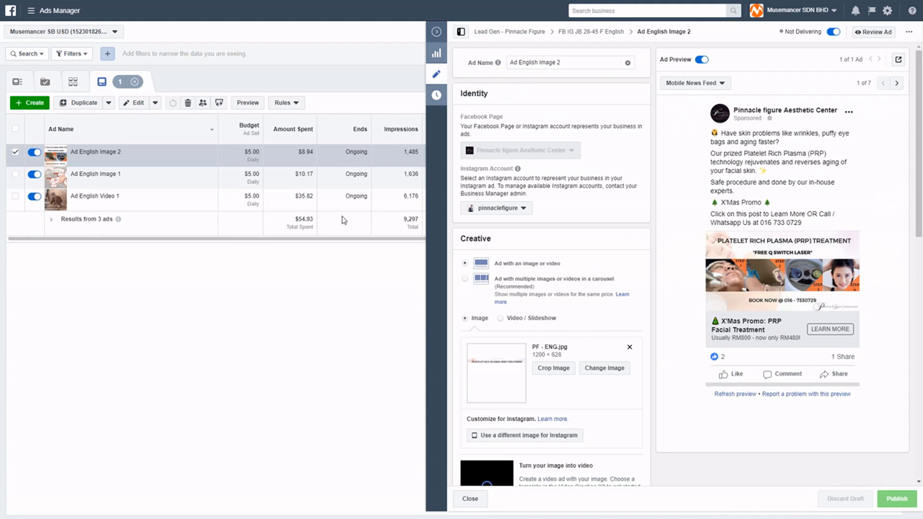
click(437, 32)
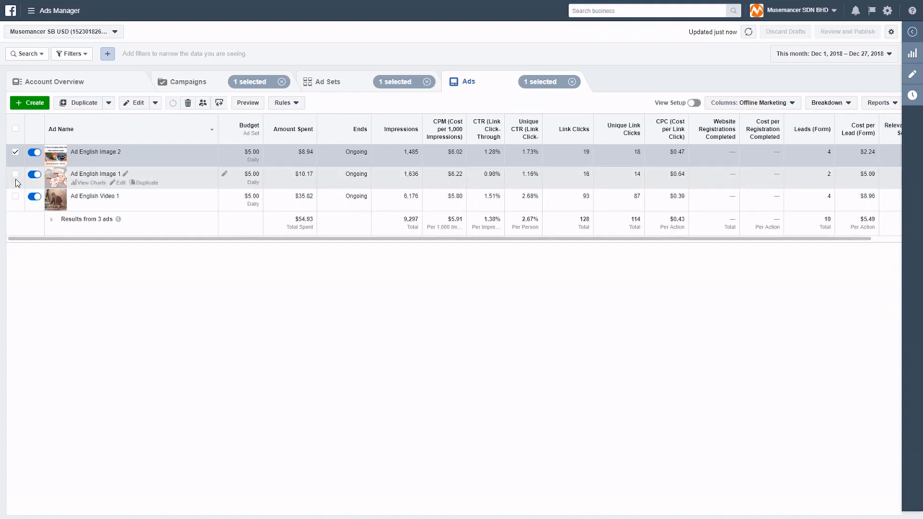
click(15, 152)
click(16, 196)
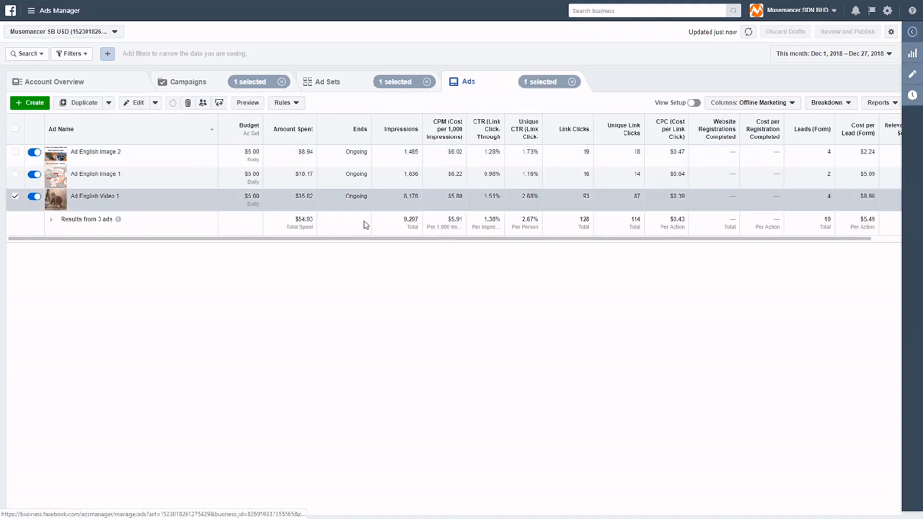
- Clear the ad selection and compare the three English ads' metrics from Amount Spent through Cost per Lead and Relevance Score
scroll(409, 249, right, 1)
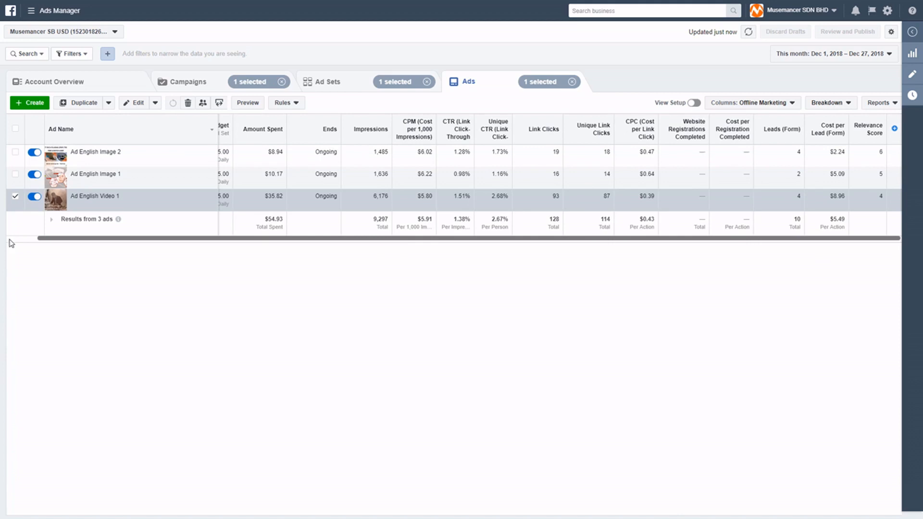
click(15, 198)
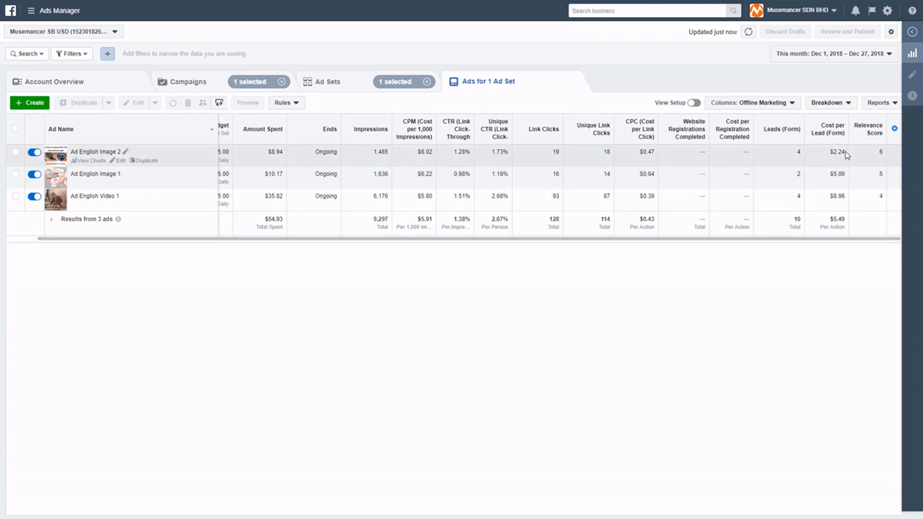
click(15, 152)
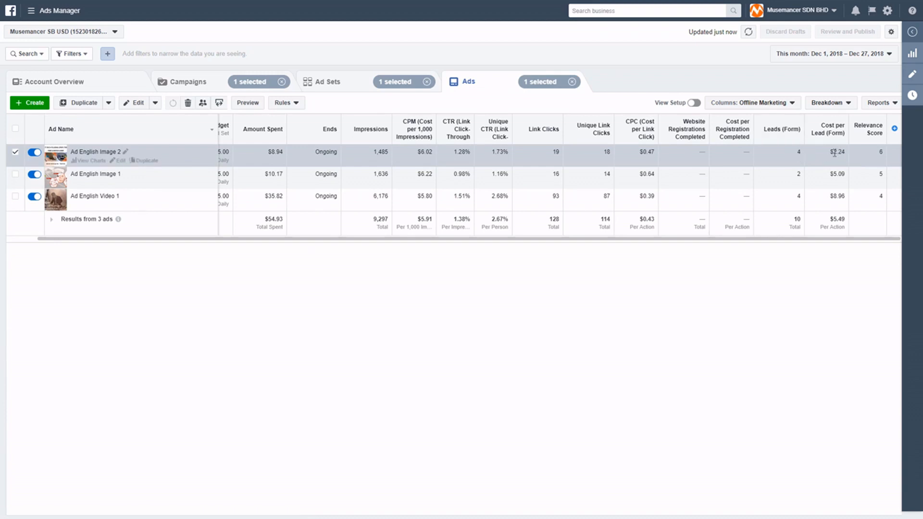
click(15, 152)
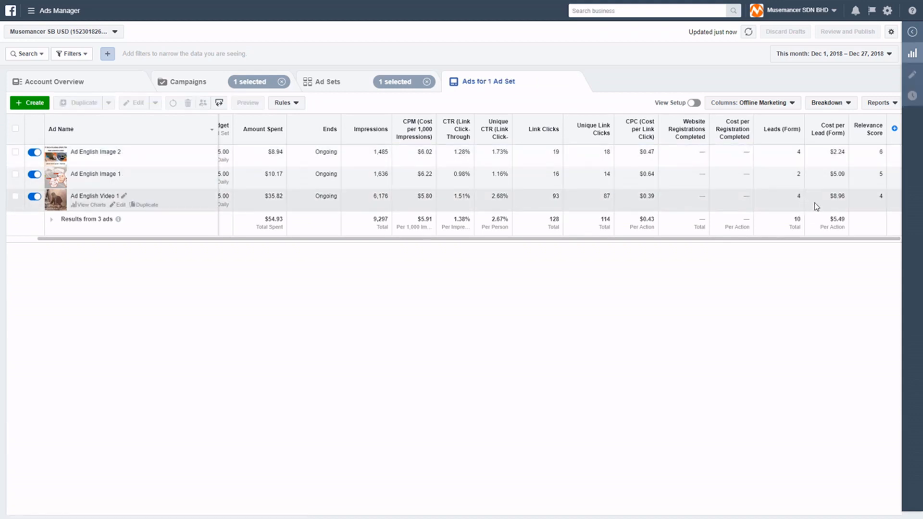
drag(822, 239, 618, 266)
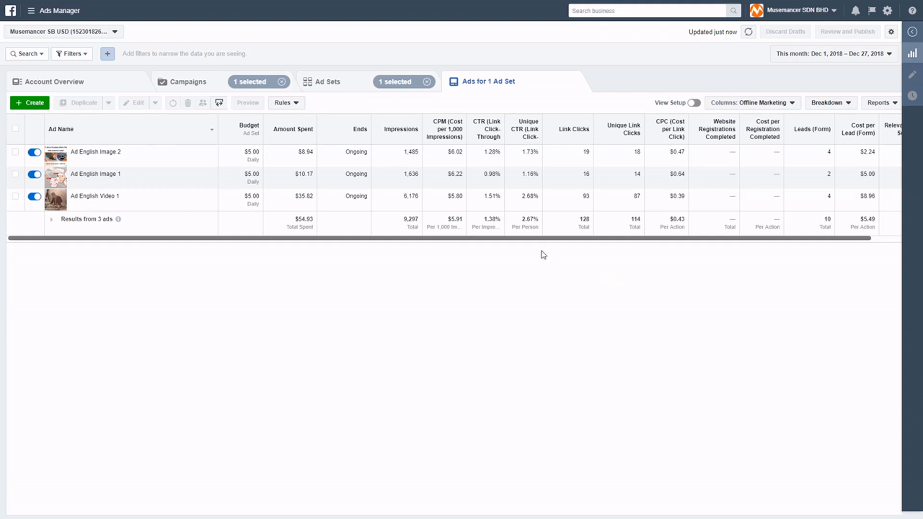
mouse_move(115, 159)
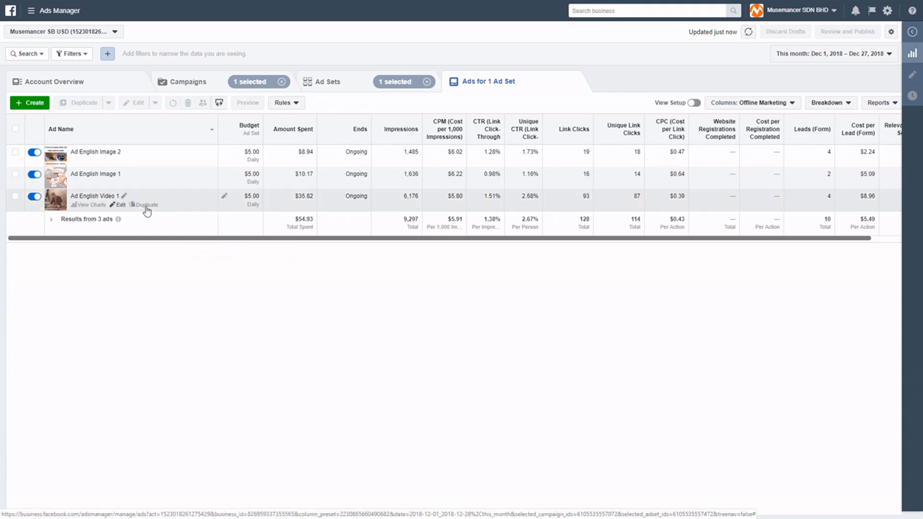
click(895, 238)
drag(889, 239, 539, 279)
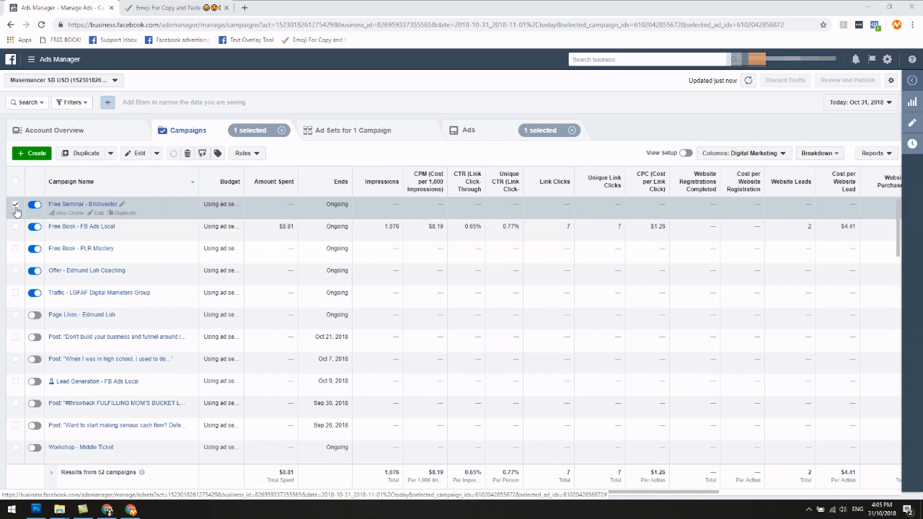
- Duplicate the ad set FB IG PJ 25-40 MF Real Estate x Mid Value Goods once into its original campaign, Free Seminar - Brickvestor
click(342, 138)
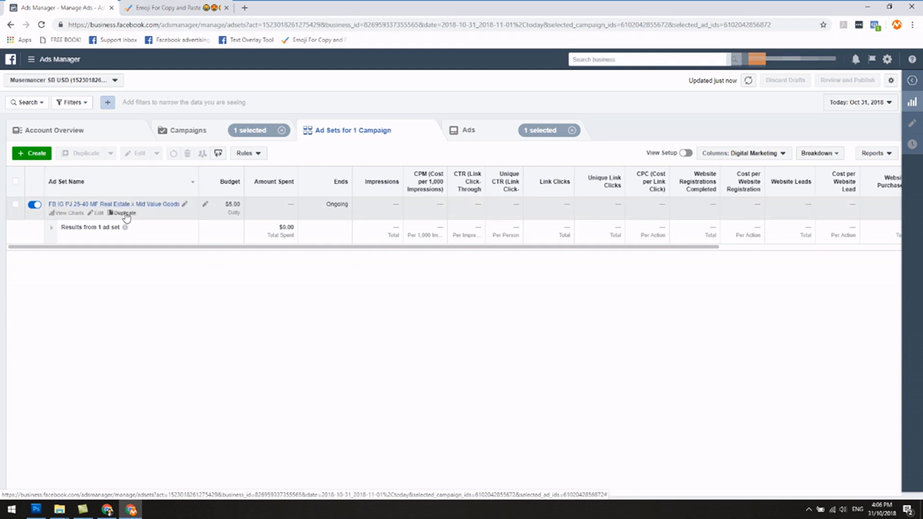
click(125, 214)
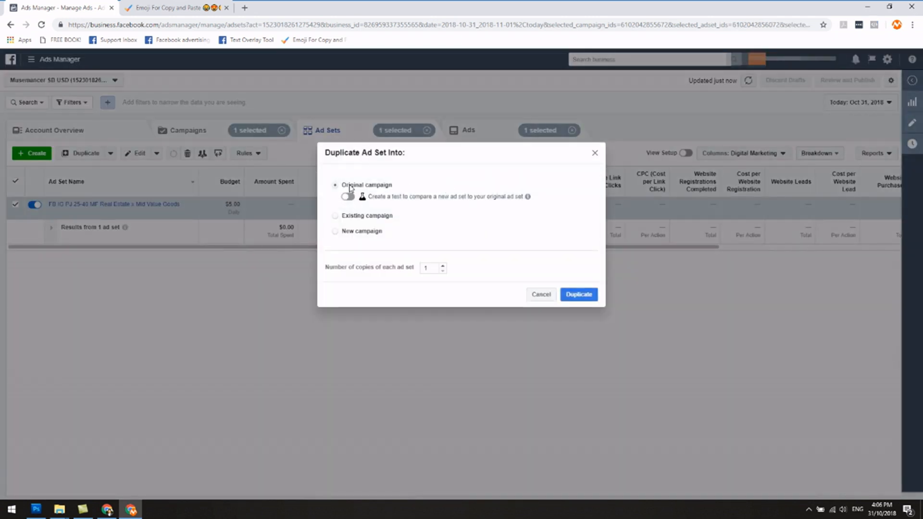
click(581, 300)
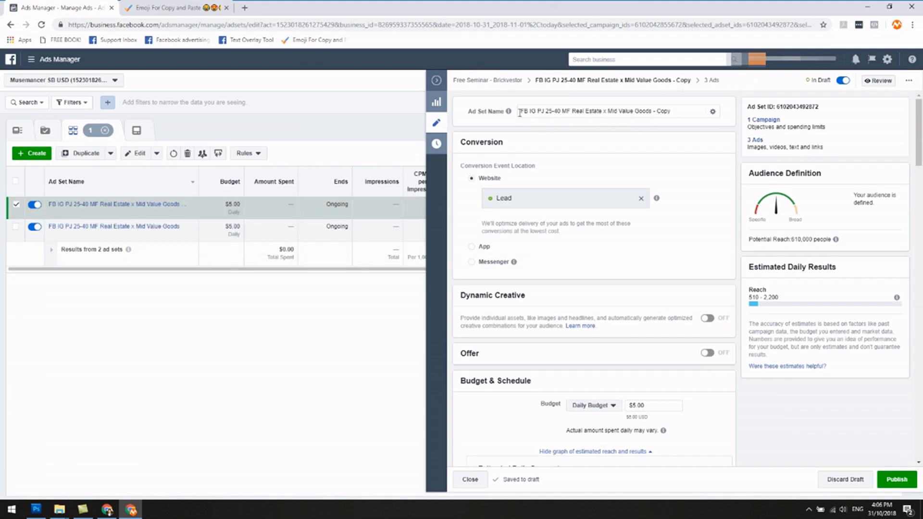
- Review the duplicated ad set's name, conversion event, dynamic creative, offer, budget and schedule settings
drag(651, 111, 678, 112)
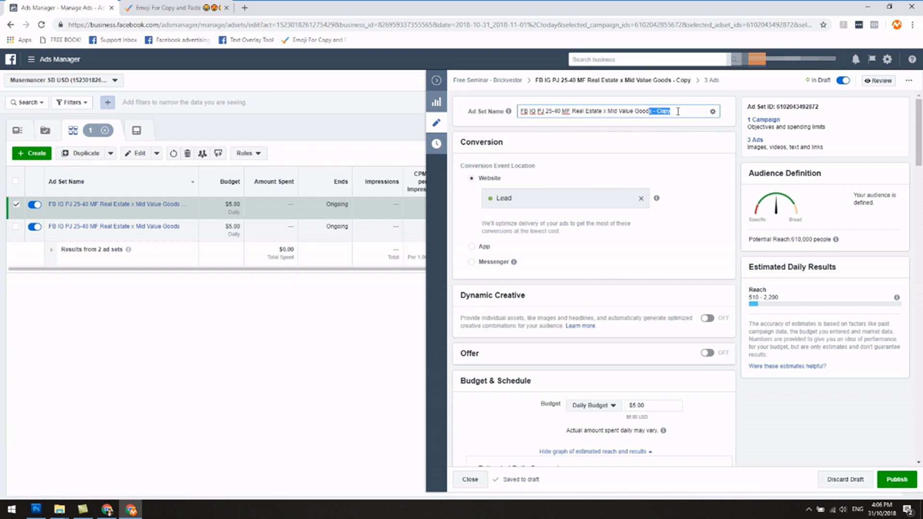
click(663, 130)
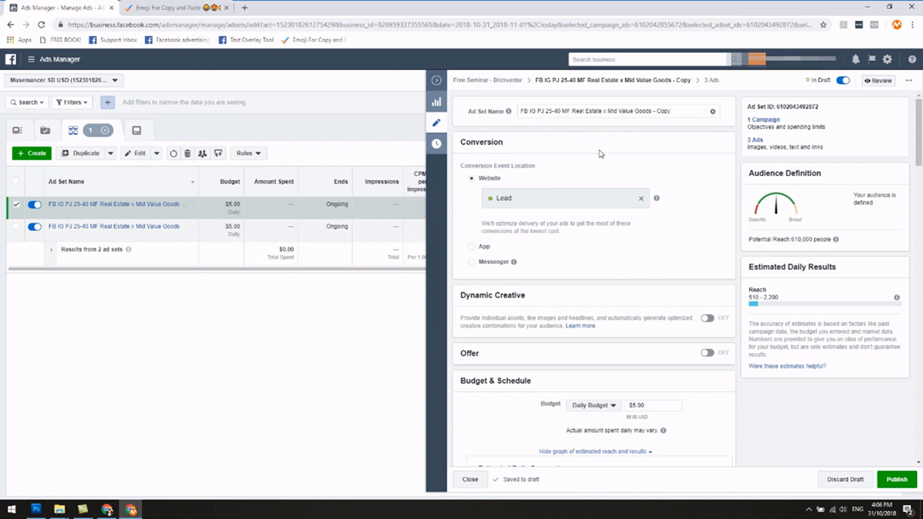
scroll(647, 176, down, 1)
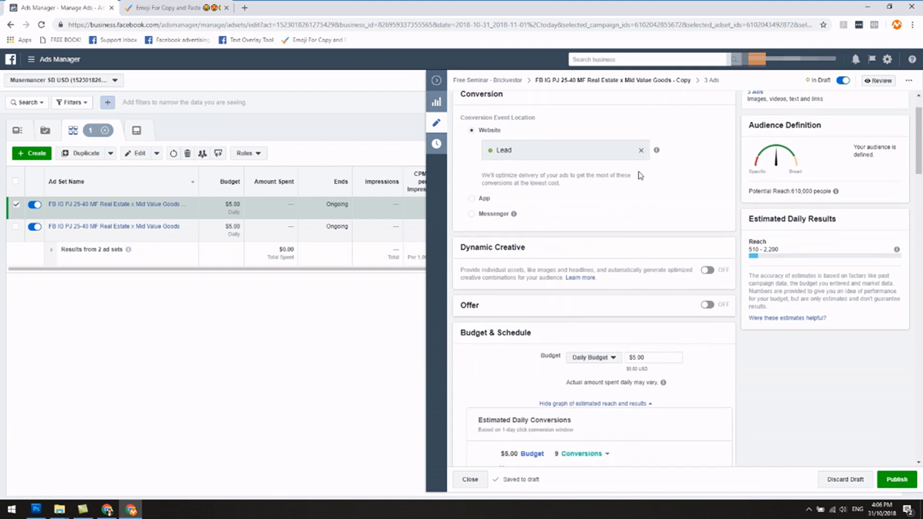
scroll(611, 202, up, 1)
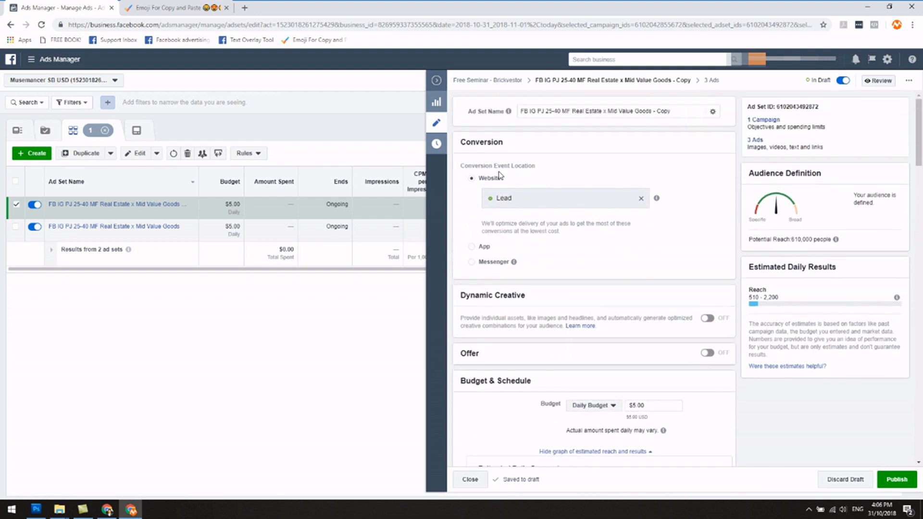
scroll(519, 268, down, 1)
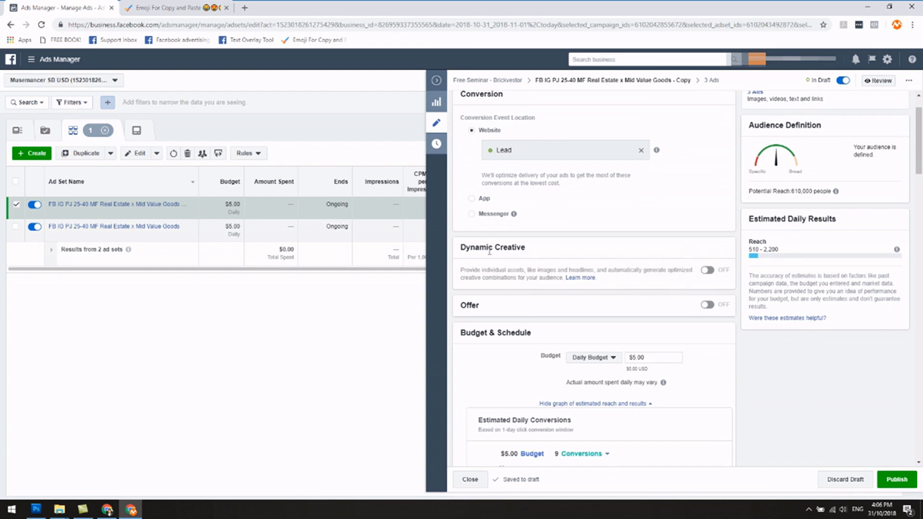
scroll(526, 260, down, 2)
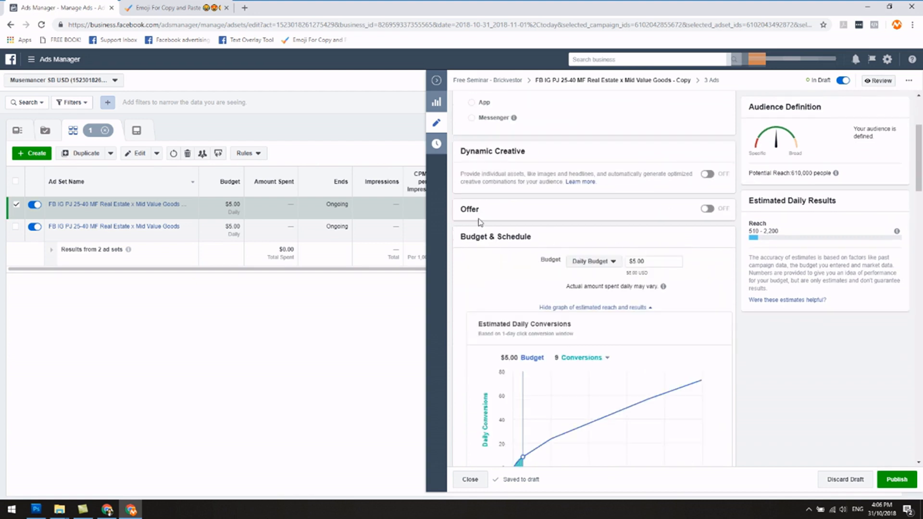
scroll(548, 211, down, 1)
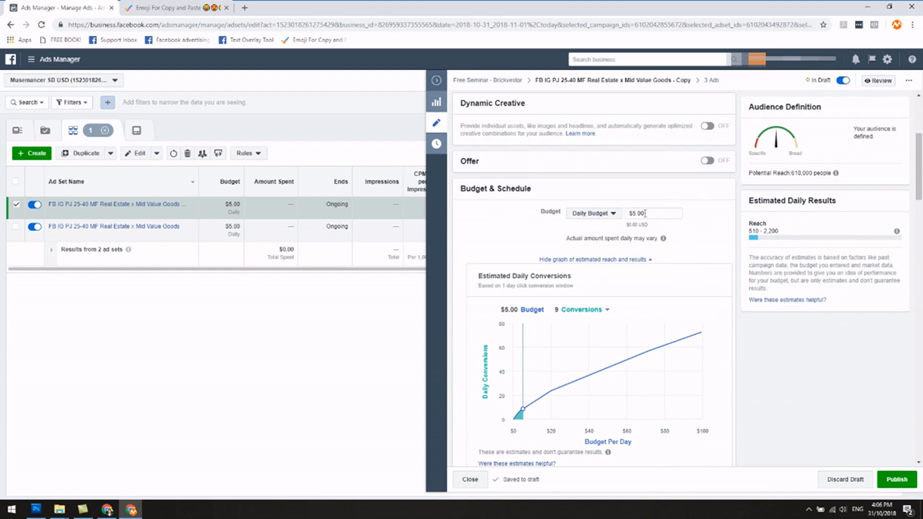
scroll(672, 227, down, 2)
scroll(633, 196, up, 2)
scroll(622, 291, down, 5)
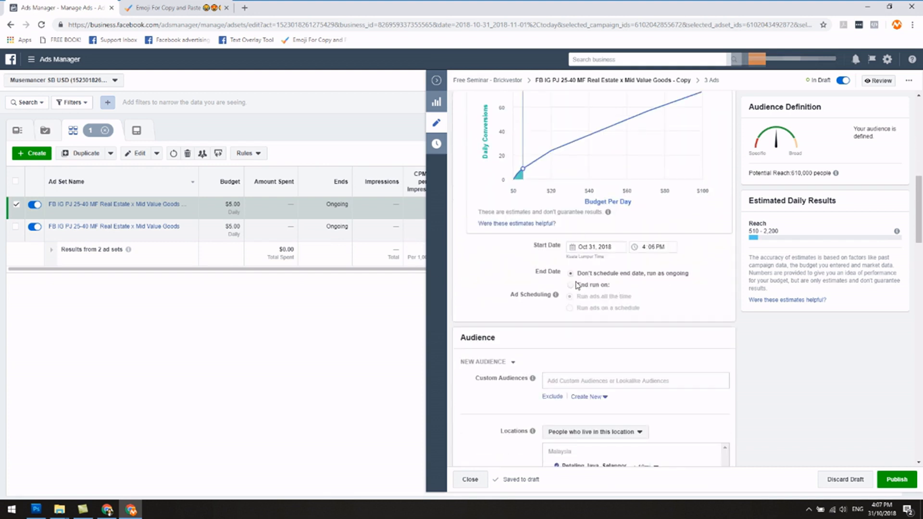
- Review the duplicated ad set's audience: custom audiences, location, age, gender, languages and detailed targeting
scroll(578, 287, down, 3)
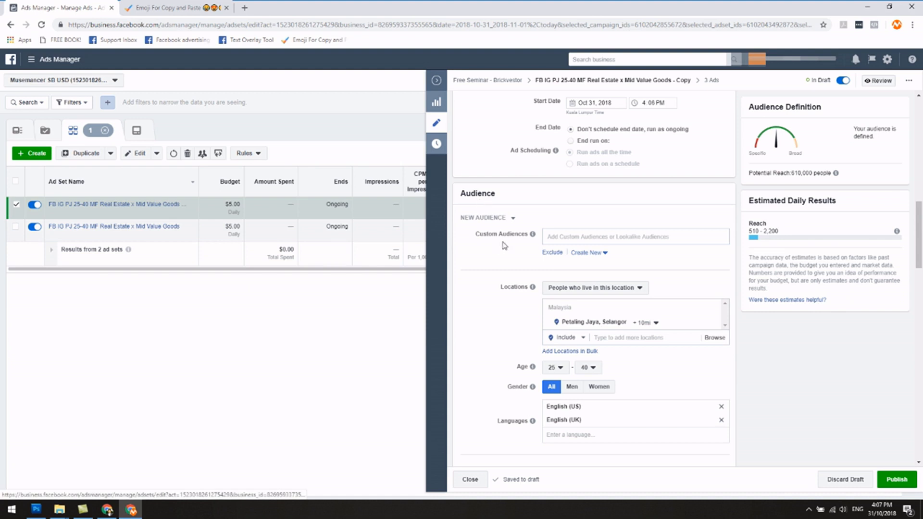
scroll(505, 253, down, 2)
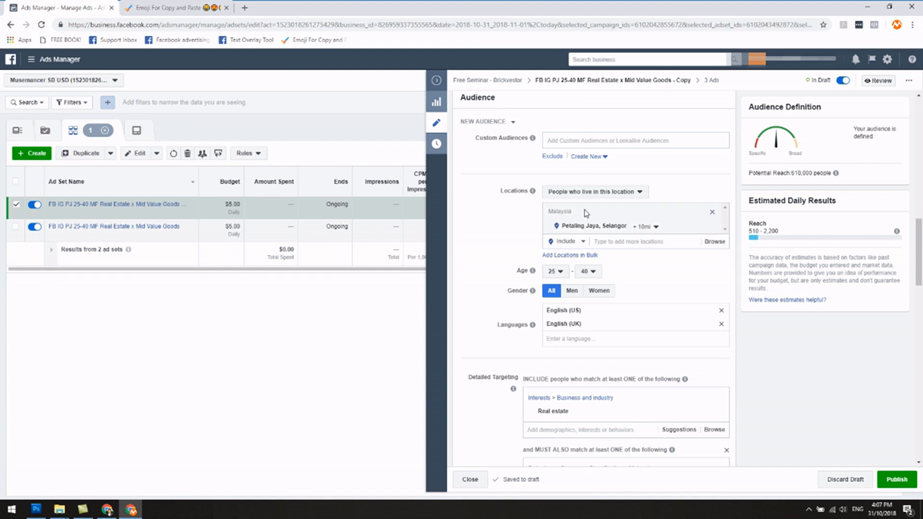
scroll(489, 259, down, 2)
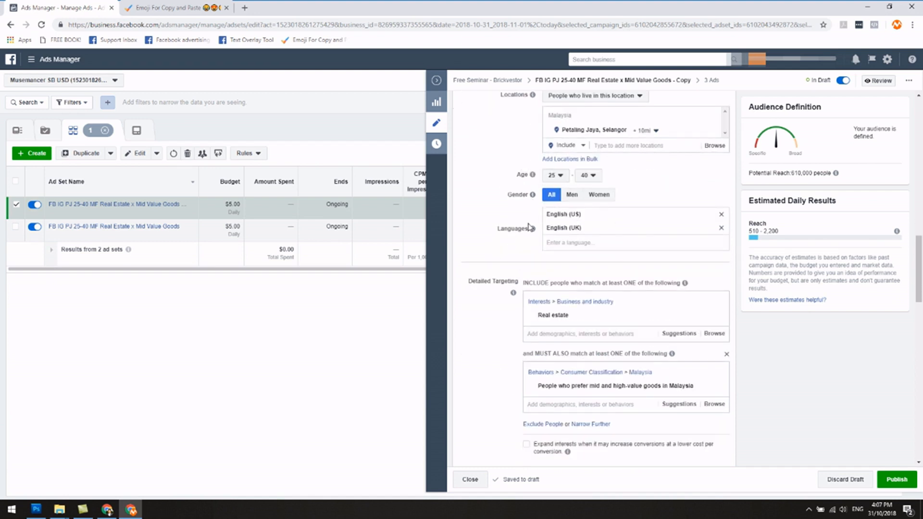
scroll(500, 257, down, 2)
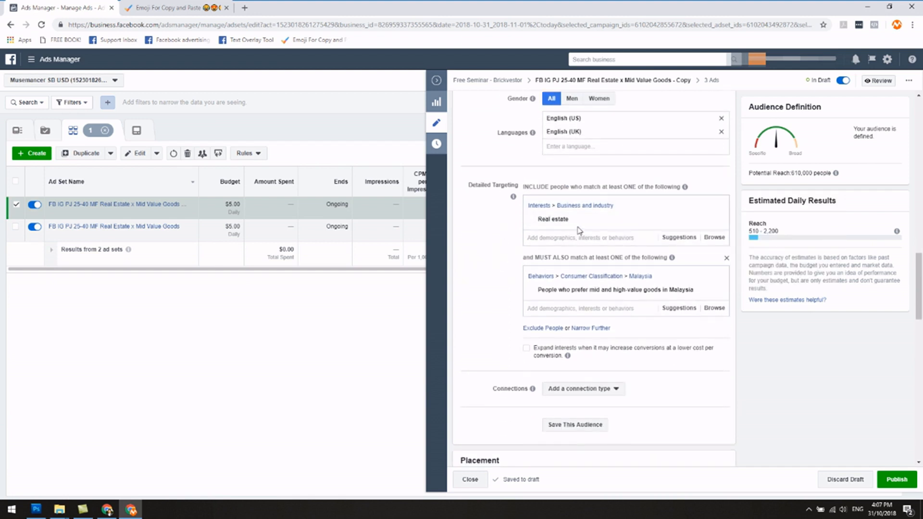
- Try the Wealth Creation interest in the duplicated ad set's detailed targeting, and remove it again
mouse_move(579, 225)
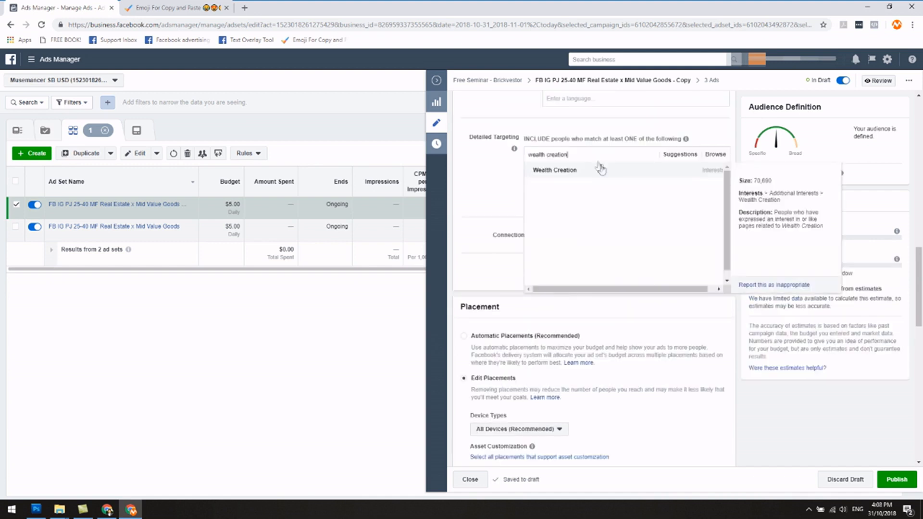
click(600, 167)
click(717, 159)
- Add the Passive income interest to the detailed targeting, and search for residual income and financial freedom
text(passive income)
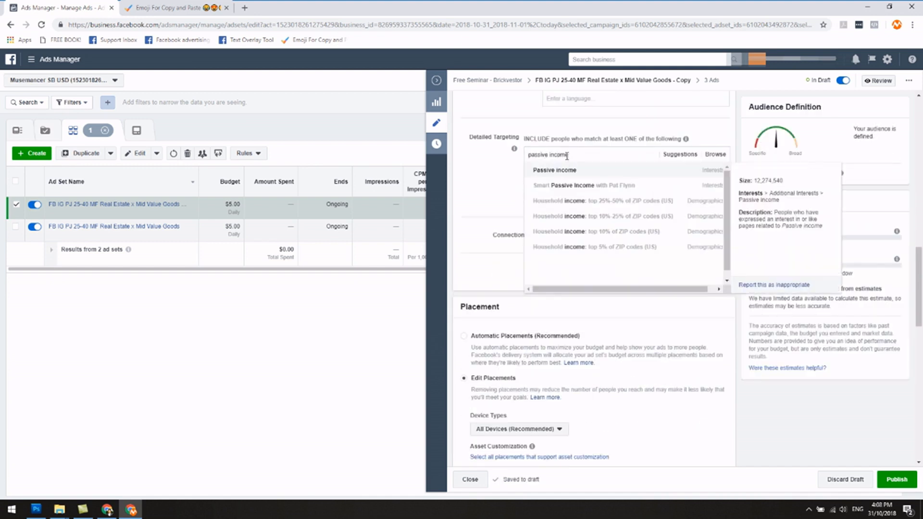
click(575, 170)
text(residual)
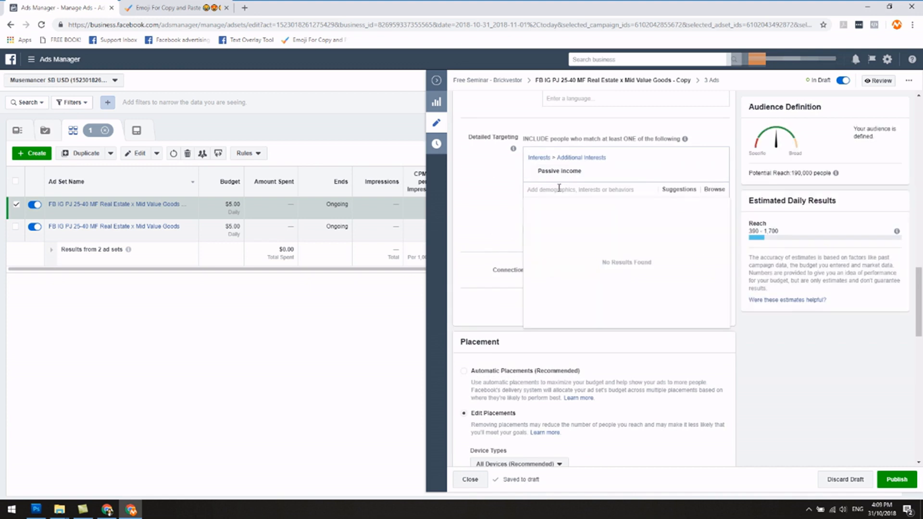
text( income)
key(ctrl+a)
key(BackSpace)
text(financial freedom)
- Try the general Wealth interest in the detailed targeting, and remove it again
key(ctrl+a)
text(we)
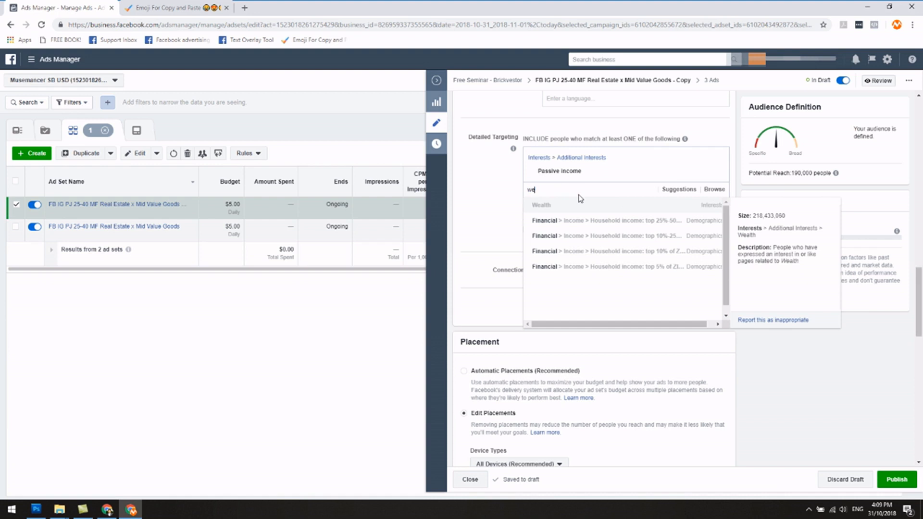
click(583, 204)
click(717, 185)
click(598, 190)
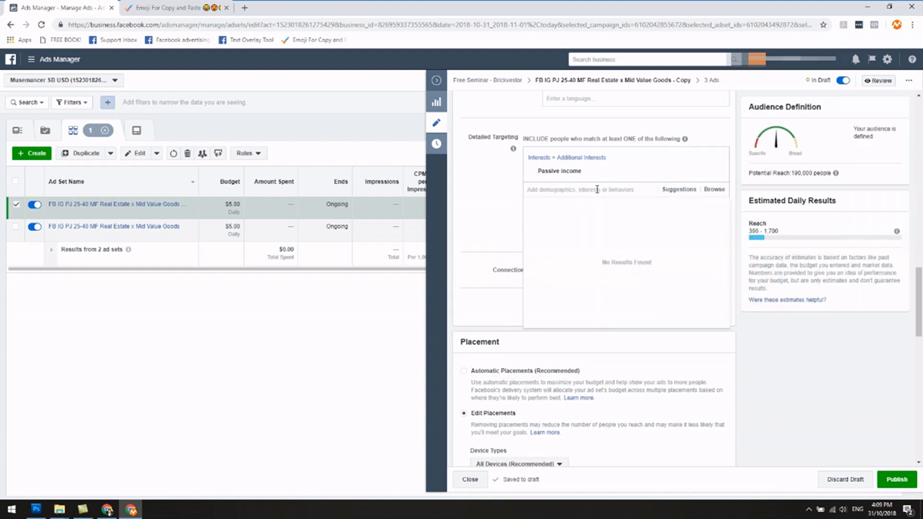
- Search the detailed targeting for assets, look through the matches and clear the search
text(assets)
scroll(614, 258, down, 5)
scroll(614, 258, up, 5)
drag(567, 190, 486, 189)
key(BackSpace)
- Set the maximum age of the duplicated ad set's audience to 55
scroll(486, 189, up, 2)
click(587, 127)
click(590, 138)
click(588, 129)
click(594, 225)
click(588, 128)
- Add the Wealth Creation interest alongside Passive income in the detailed targeting
click(551, 277)
text(wealth creation)
click(566, 300)
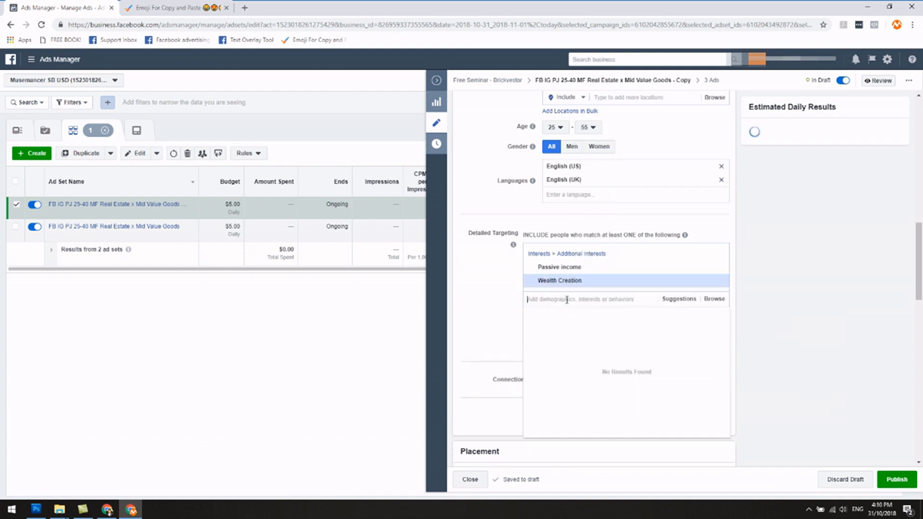
click(532, 234)
- Search the detailed targeting for income and add the Income Property interest
scroll(623, 193, up, 1)
click(605, 347)
text(r)
scroll(599, 370, down, 1)
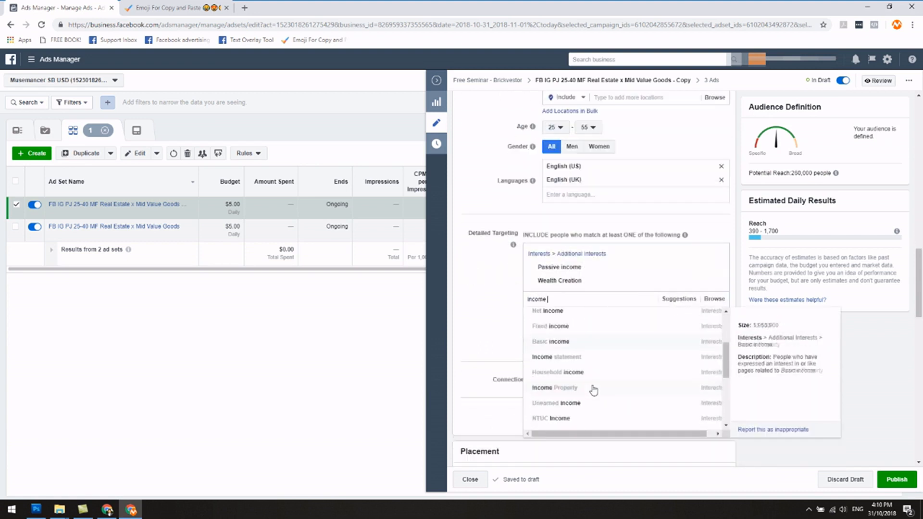
click(583, 343)
- Search the detailed targeting for more interests using the terms income, auto and residual
text(income)
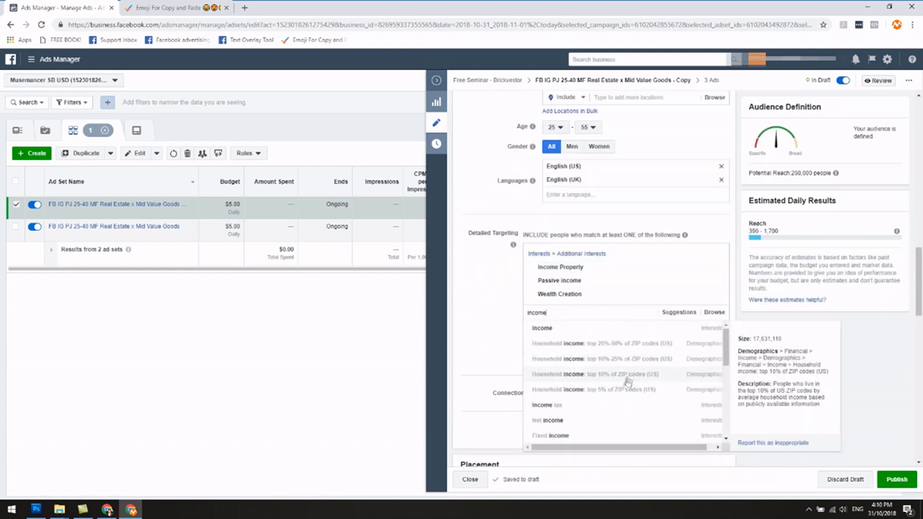
scroll(604, 375, up, 6)
drag(548, 361, 526, 359)
text(auto)
key(ctrl+a)
text(Residual)
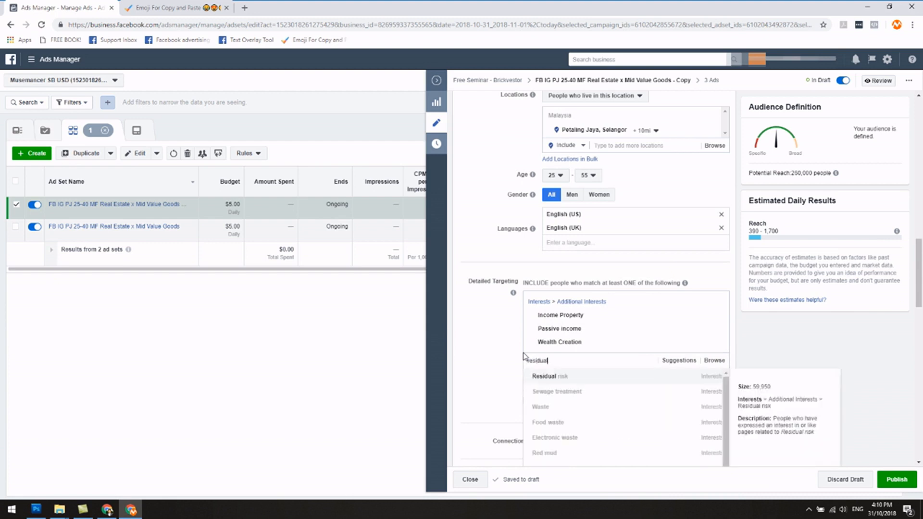
- Search for landlord and add the Landlord interest to the detailed targeting
key(ctrl+a)
text(landlord)
click(573, 376)
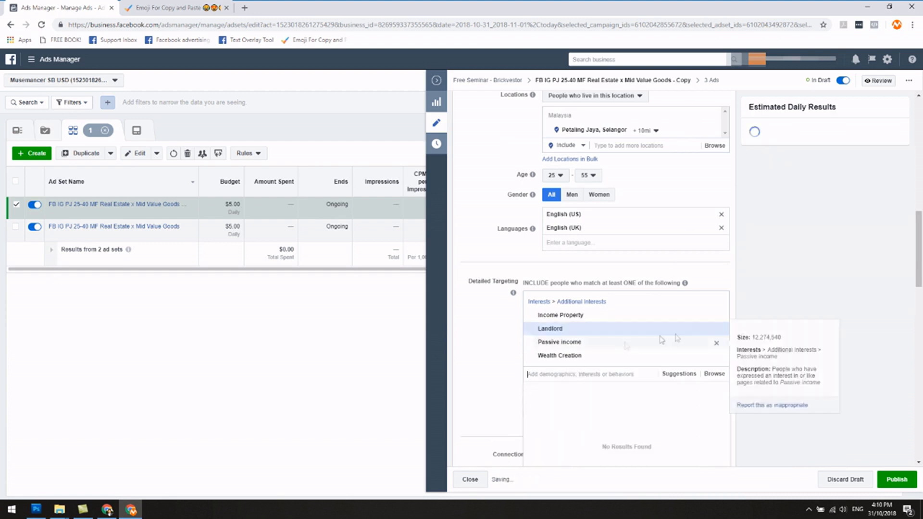
- Search for landlord again to check for related interests, and clear the search
text(tenant)
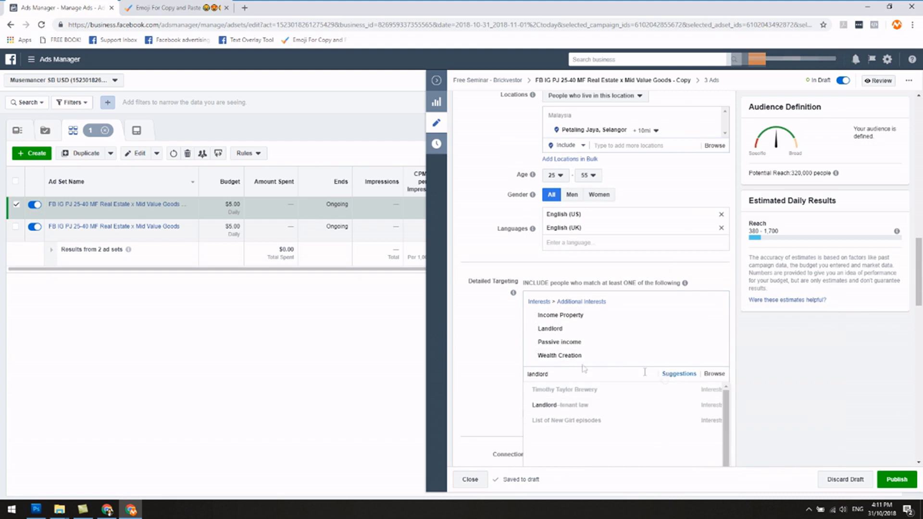
click(750, 380)
click(623, 374)
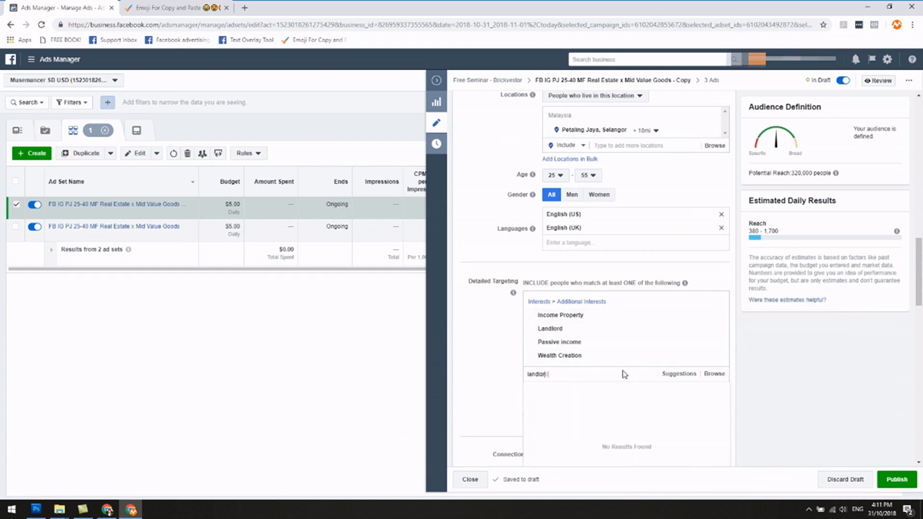
- Check the maximum age options of the duplicated ad set's audience
click(591, 176)
click(598, 177)
click(592, 175)
click(594, 211)
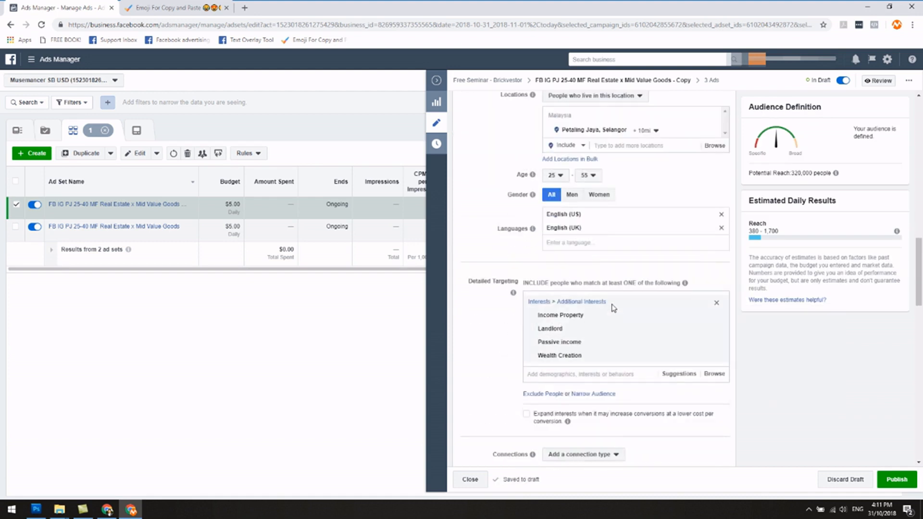
- Add Real estate entrepreneur from the suggested interests to the detailed targeting
mouse_move(596, 317)
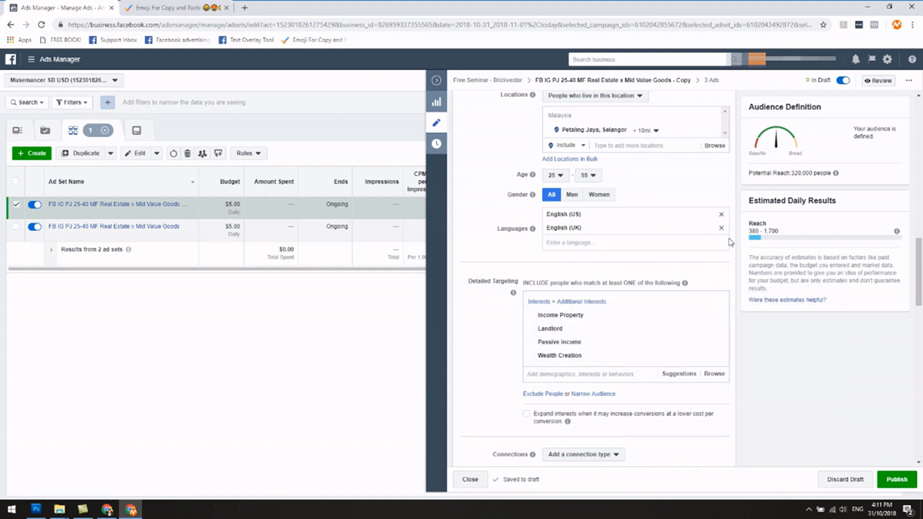
mouse_move(658, 365)
mouse_move(639, 318)
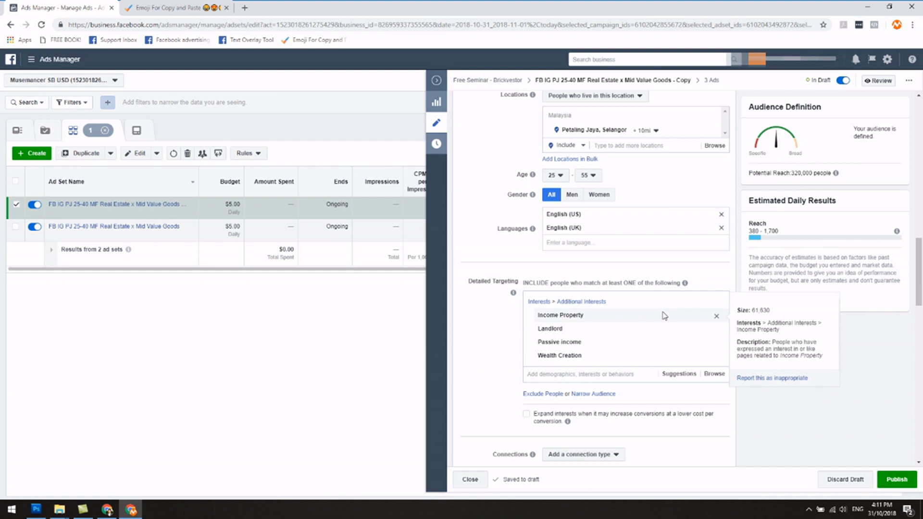
mouse_move(573, 329)
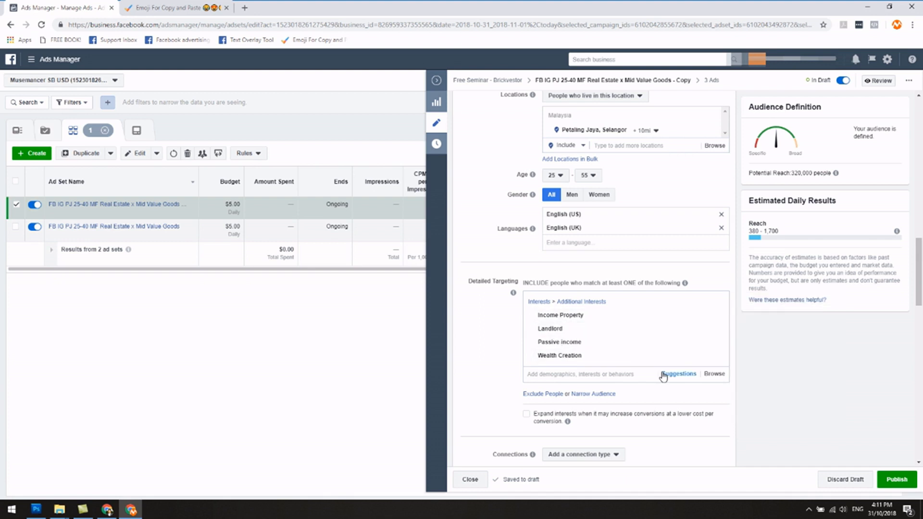
click(685, 374)
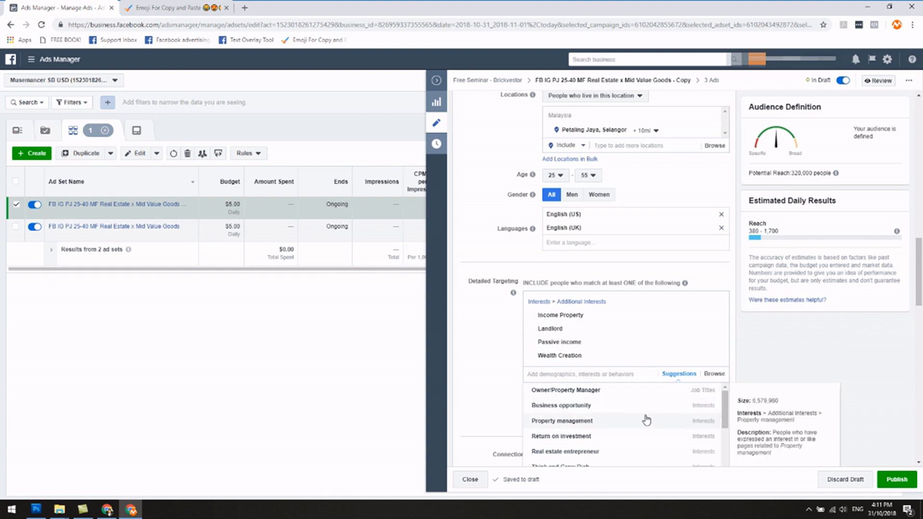
click(651, 450)
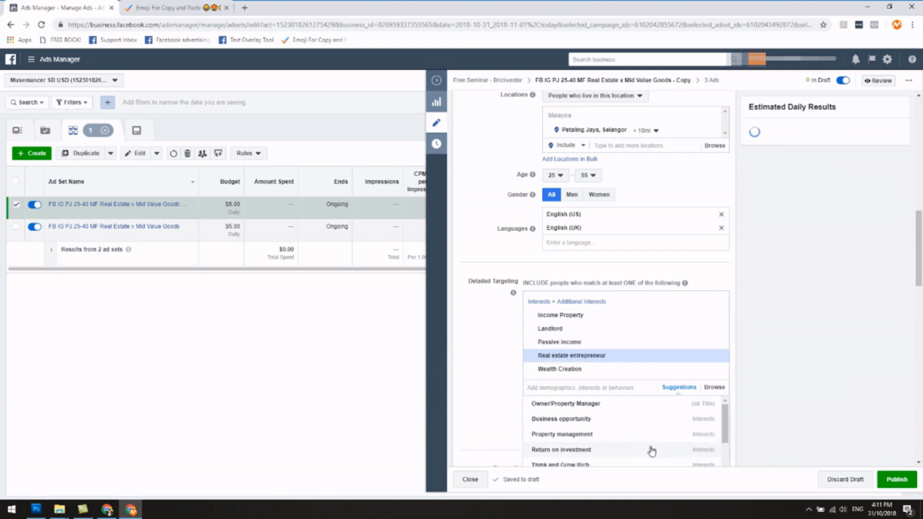
click(509, 336)
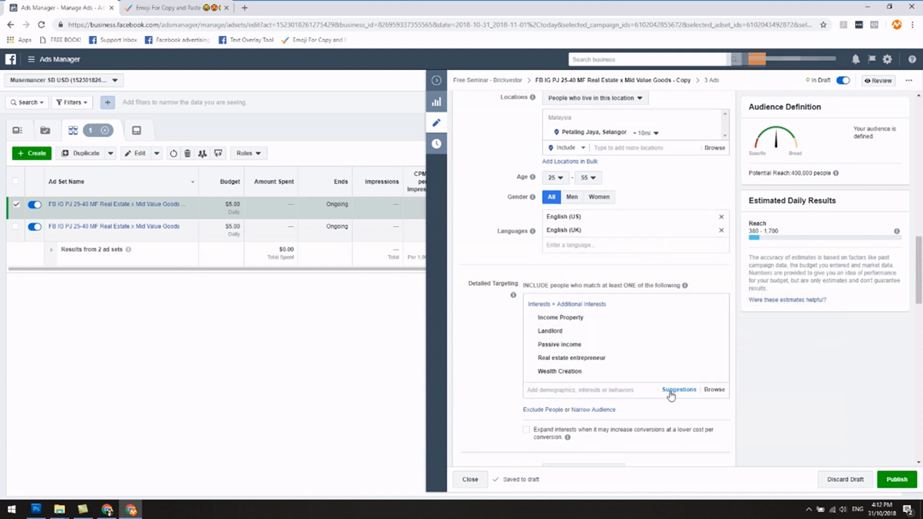
- Review the duplicated ad set's chosen interests, placements, and optimization and delivery settings
mouse_move(584, 360)
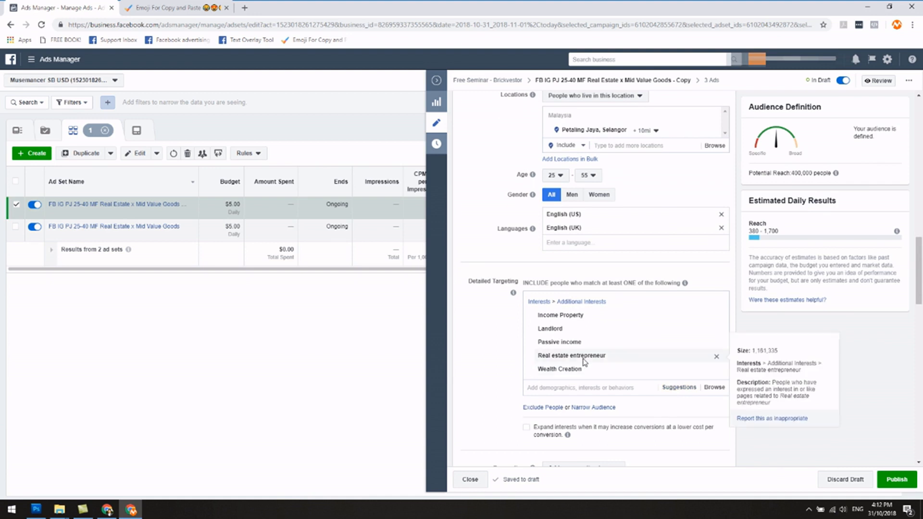
mouse_move(559, 324)
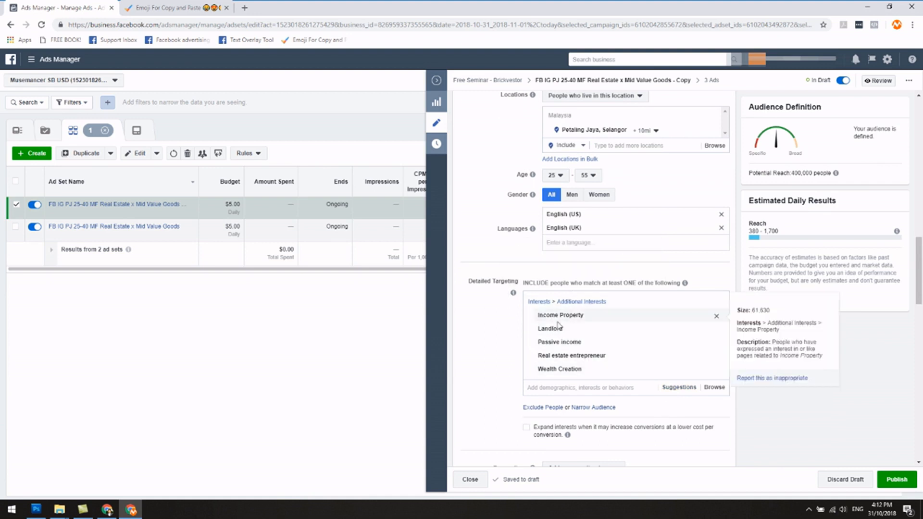
scroll(582, 387, down, 6)
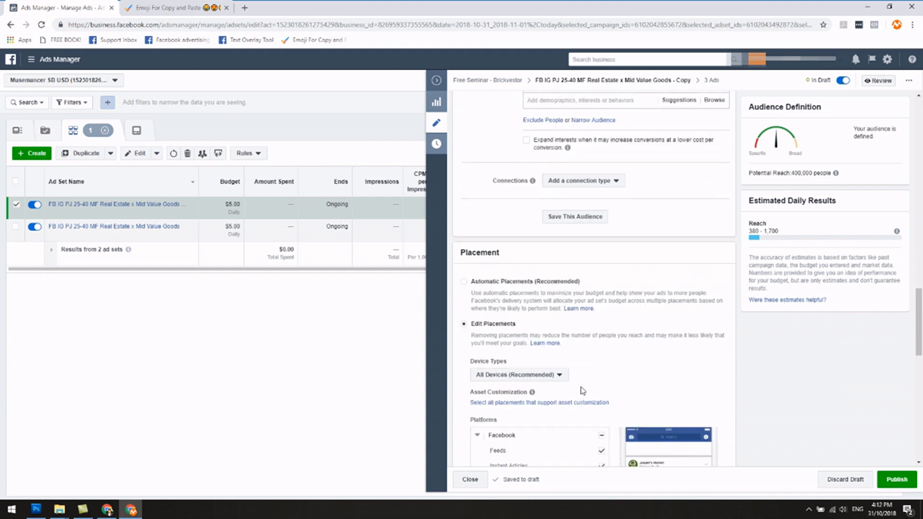
scroll(581, 388, down, 3)
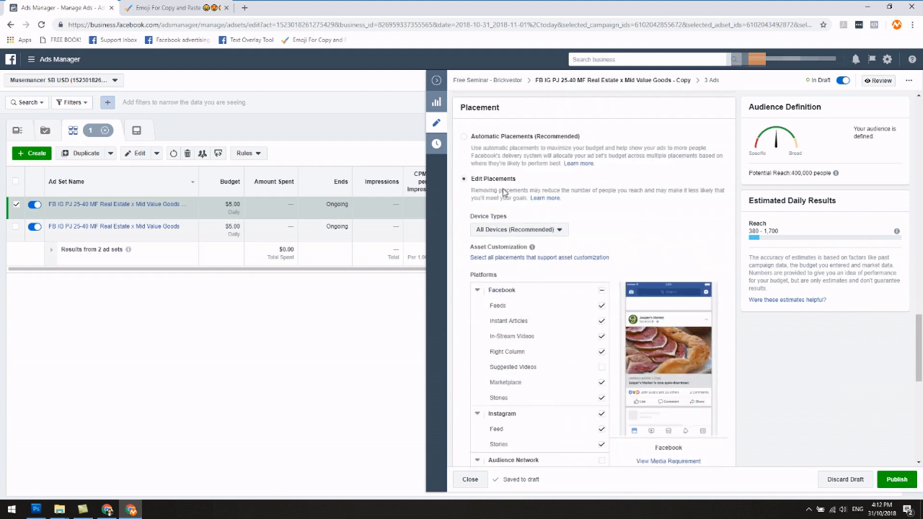
scroll(503, 191, down, 3)
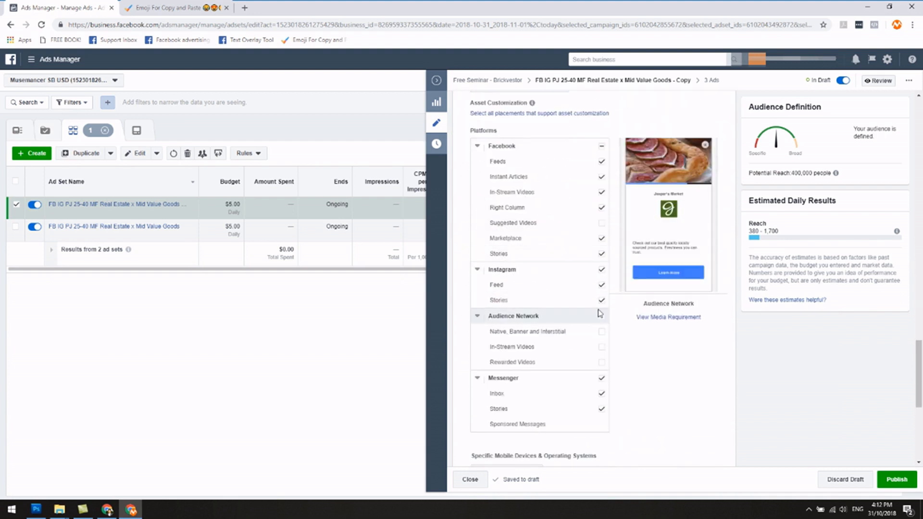
scroll(641, 372, down, 6)
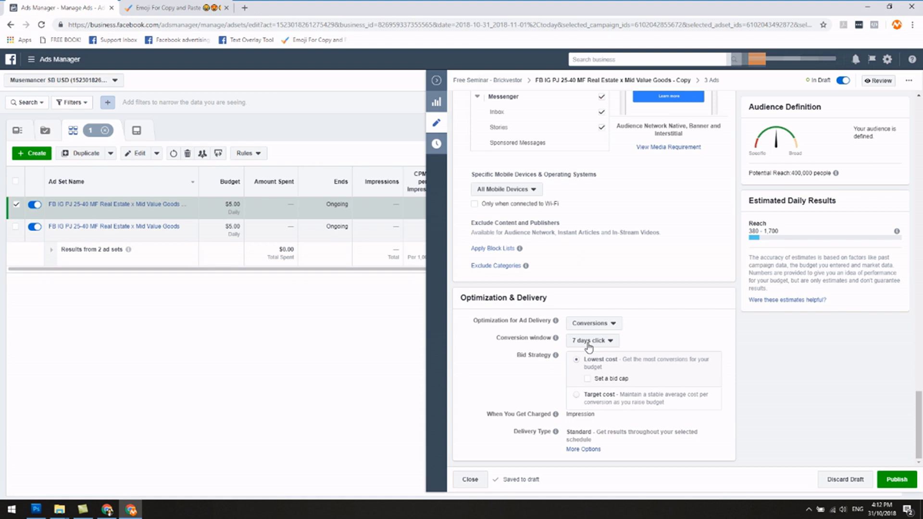
scroll(685, 326, up, 2)
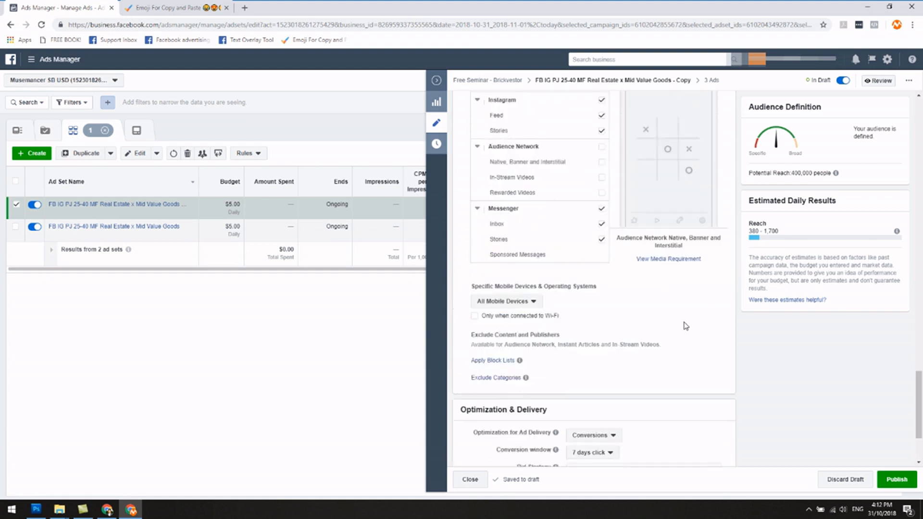
- Rename the duplicated ad set as FB IG PJ 25-40 MF Income Property
scroll(685, 326, up, 15)
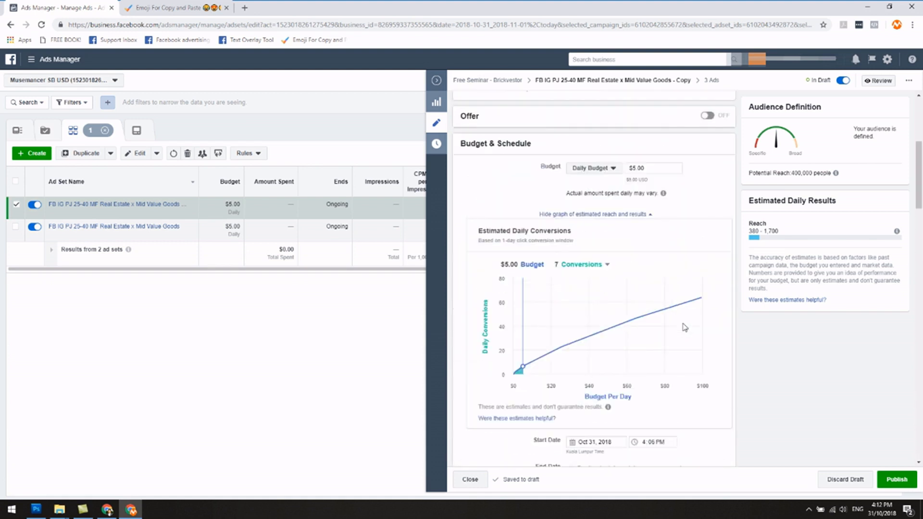
scroll(685, 327, up, 5)
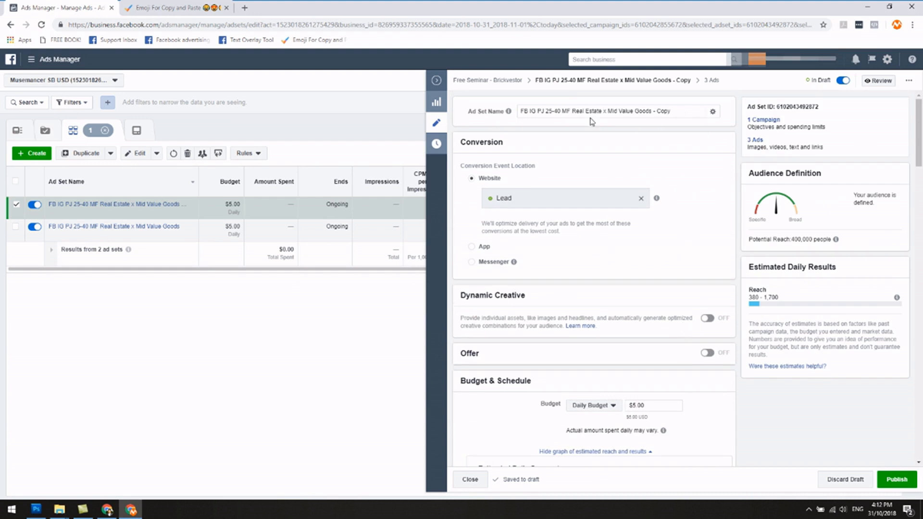
drag(575, 113, 678, 130)
key(BackSpace)
scroll(677, 136, down, 10)
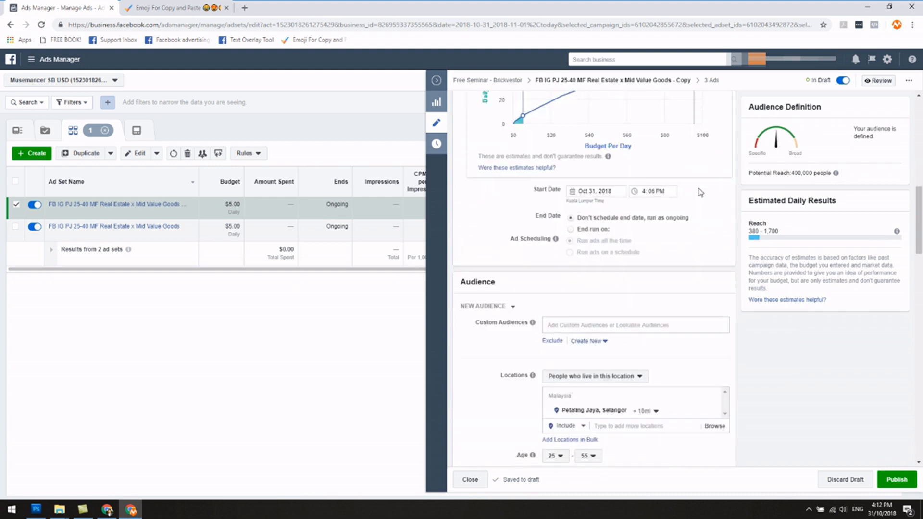
scroll(644, 300, down, 4)
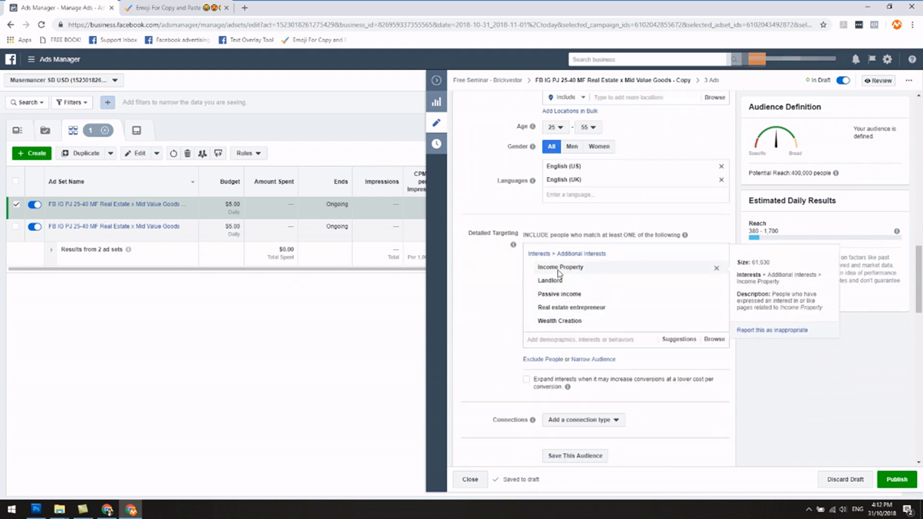
scroll(697, 181, up, 15)
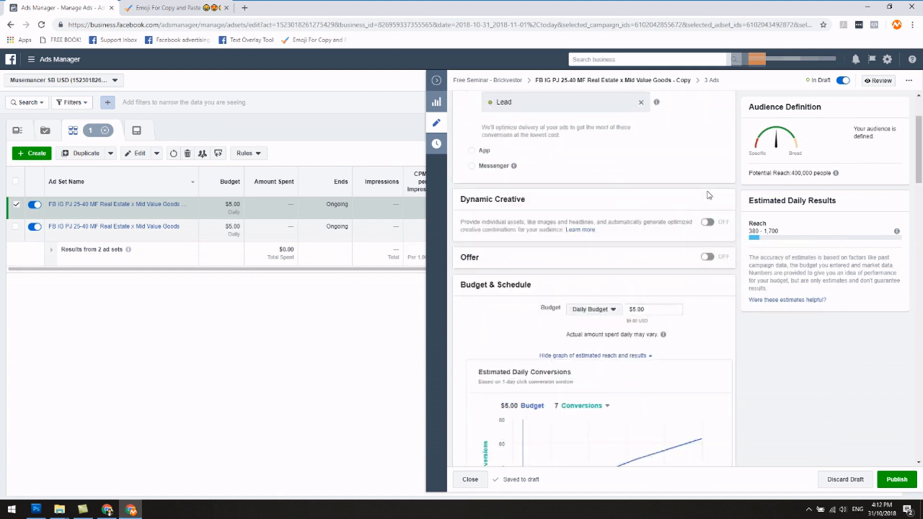
text(ncome Propert)
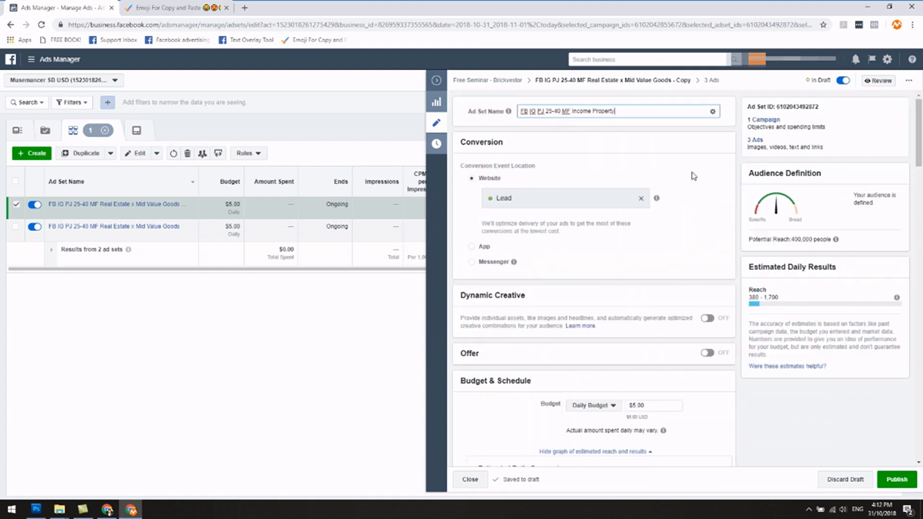
text(y)
click(694, 176)
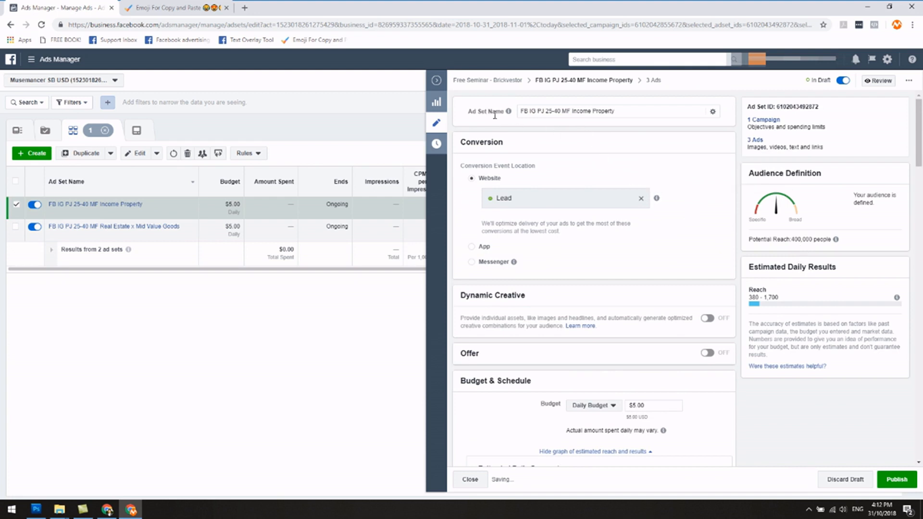
- Show the ads contained in the FB IG PJ 25-40 MF Income Property ad set
scroll(611, 297, down, 15)
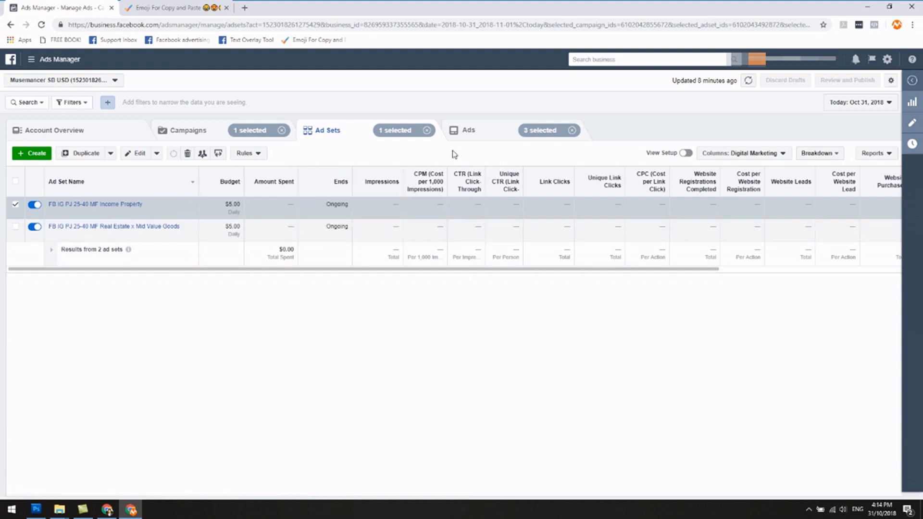
click(469, 140)
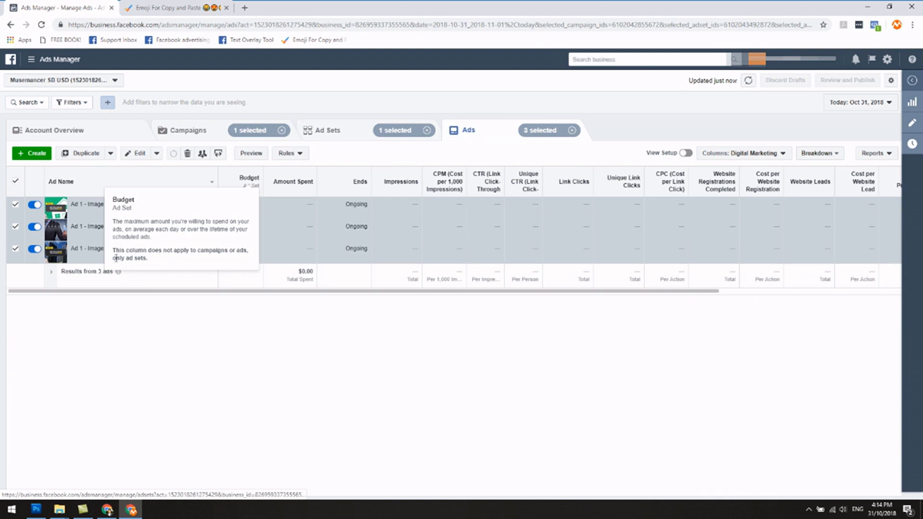
mouse_move(118, 271)
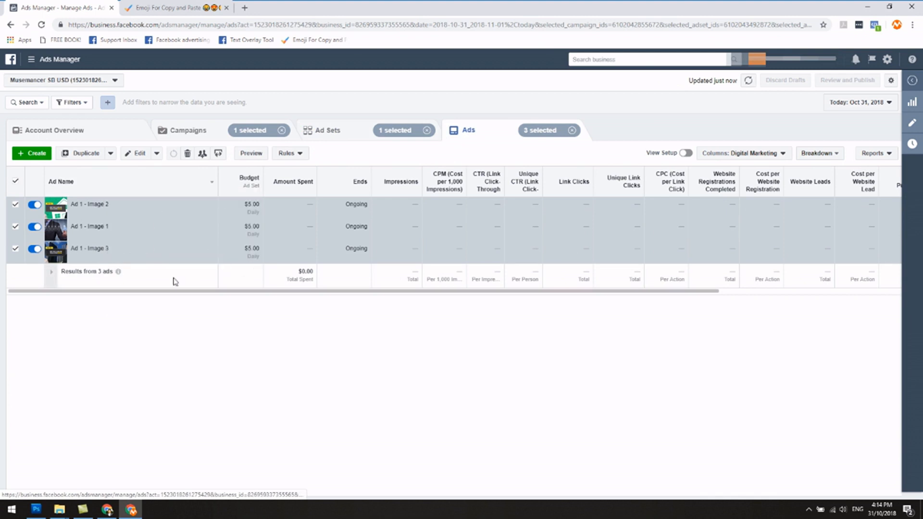
- Preview Ad 1 - Image 3, Ad 1 - Image 1 and Ad 1 - Image 2 of the Income Property ad set in the ad editor
click(120, 257)
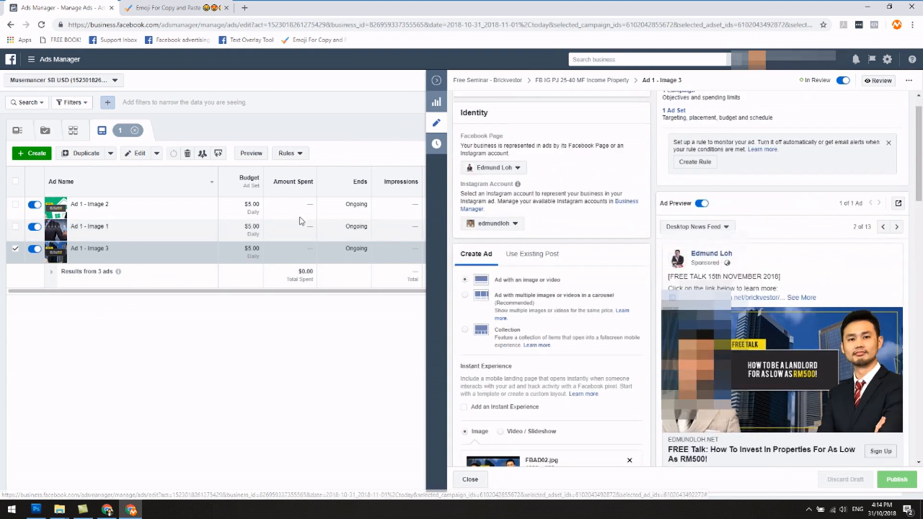
click(119, 235)
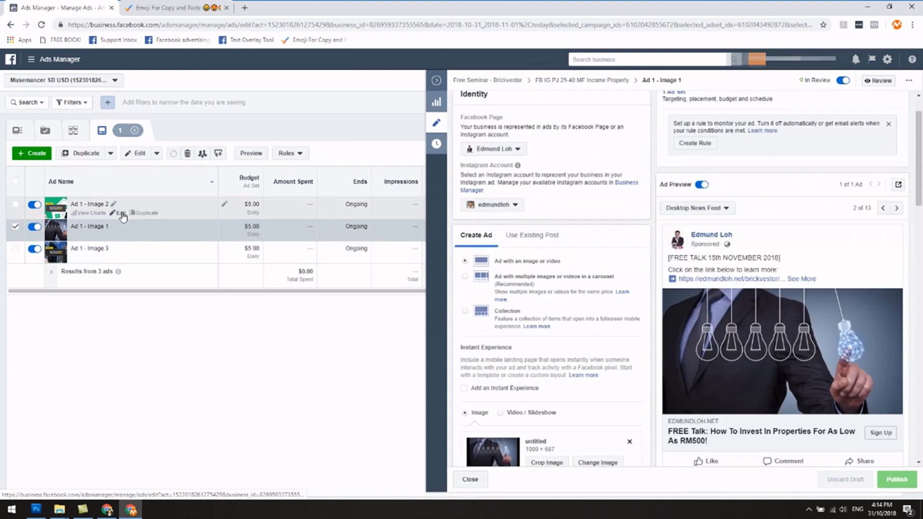
click(120, 214)
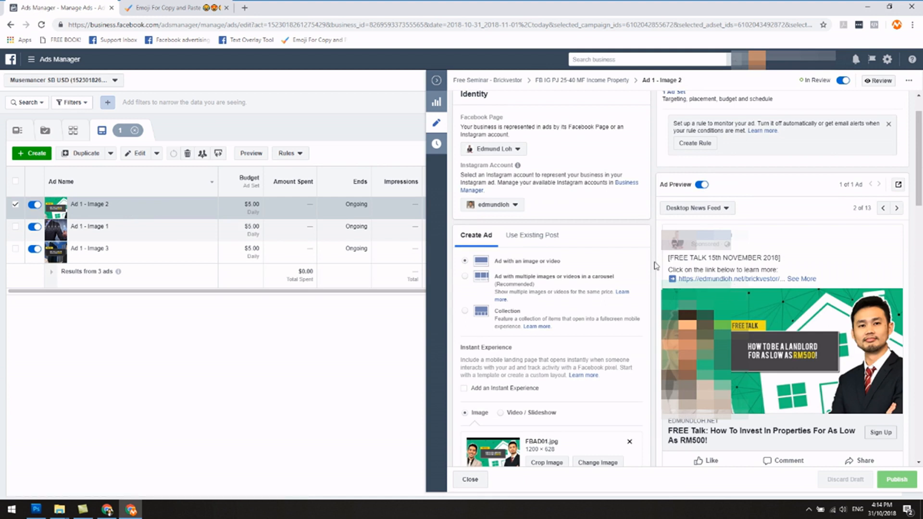
- View the Facebook post with comments for Ad 1 - Image 2 of the Income Property ad set
scroll(655, 265, down, 2)
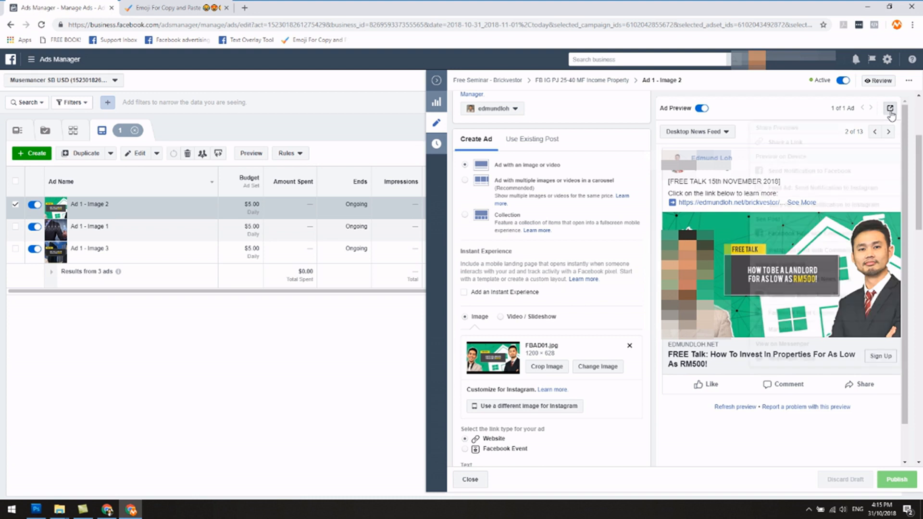
click(890, 110)
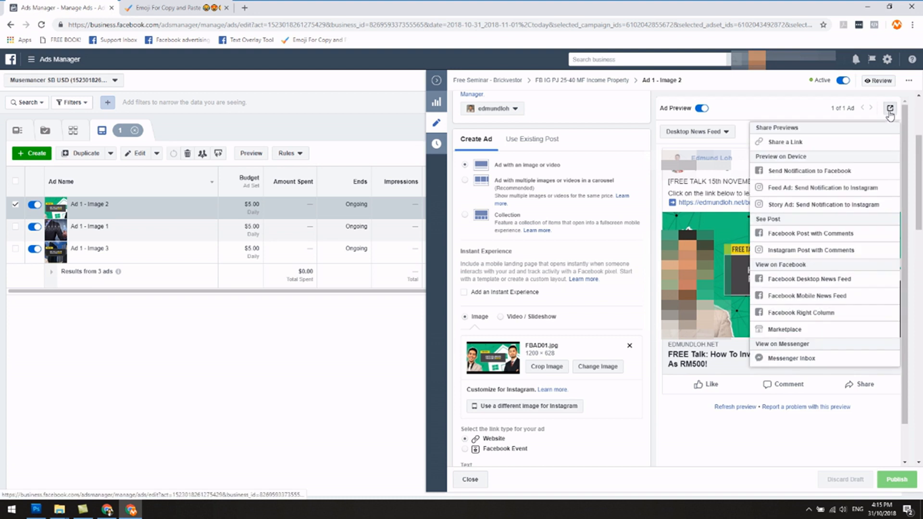
click(813, 236)
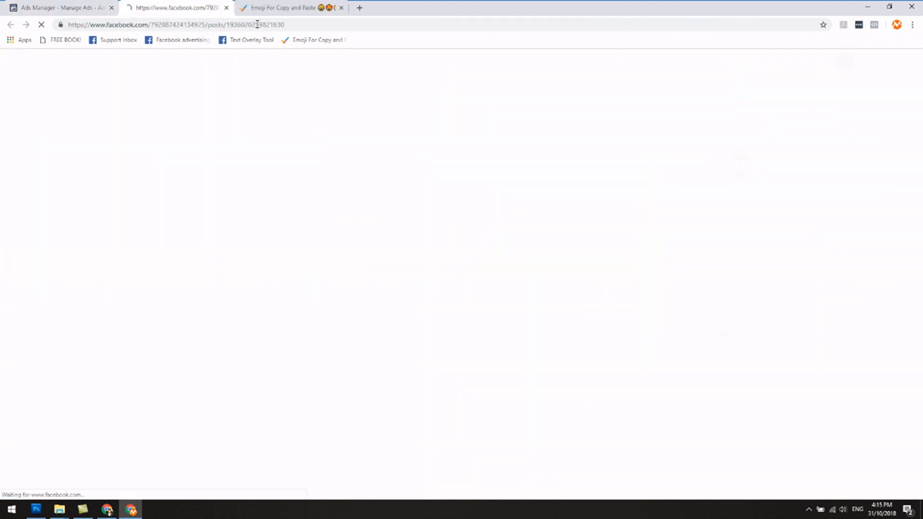
- Return to Ads Manager and show only the ads in the FB IG PJ 25-40 MF Real Estate x Mid Value Goods ad set
click(53, 7)
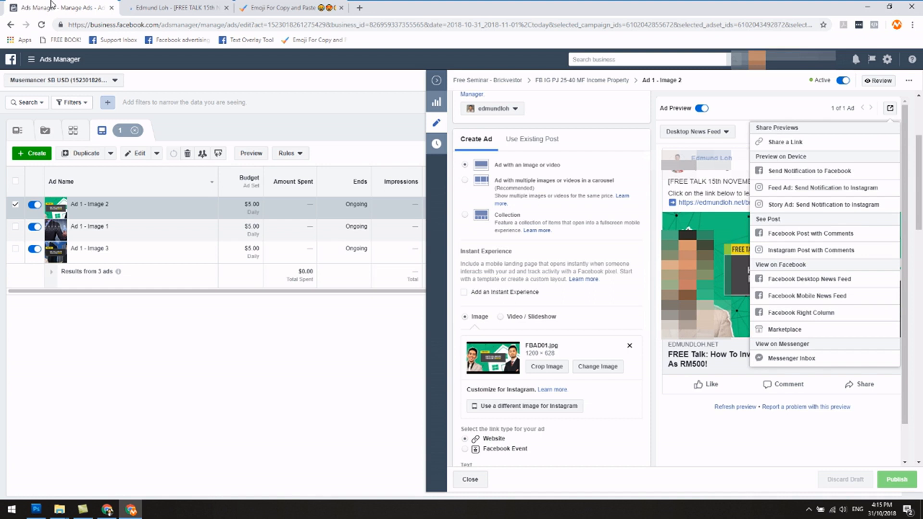
click(435, 82)
click(340, 133)
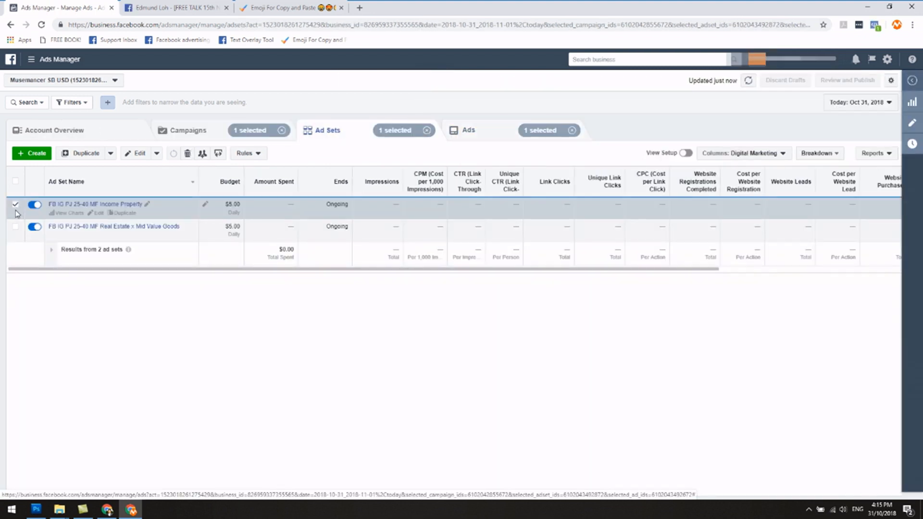
click(15, 205)
click(15, 227)
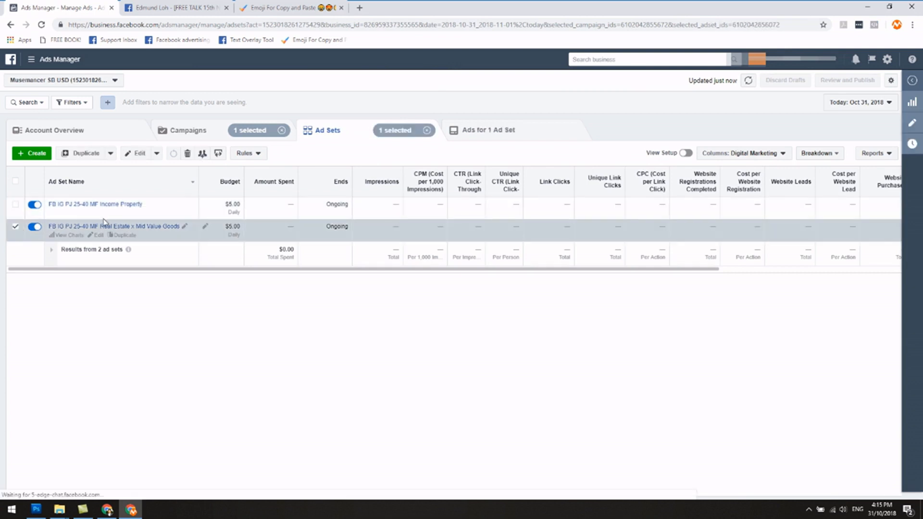
click(518, 134)
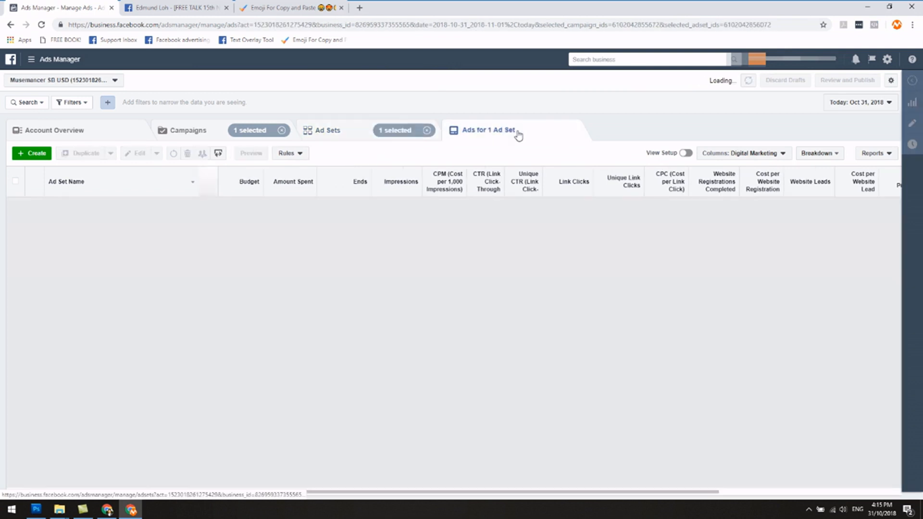
- View the Facebook post with comments for the original ad set's Ad 1 - Image 2 and close the emoji page
click(120, 258)
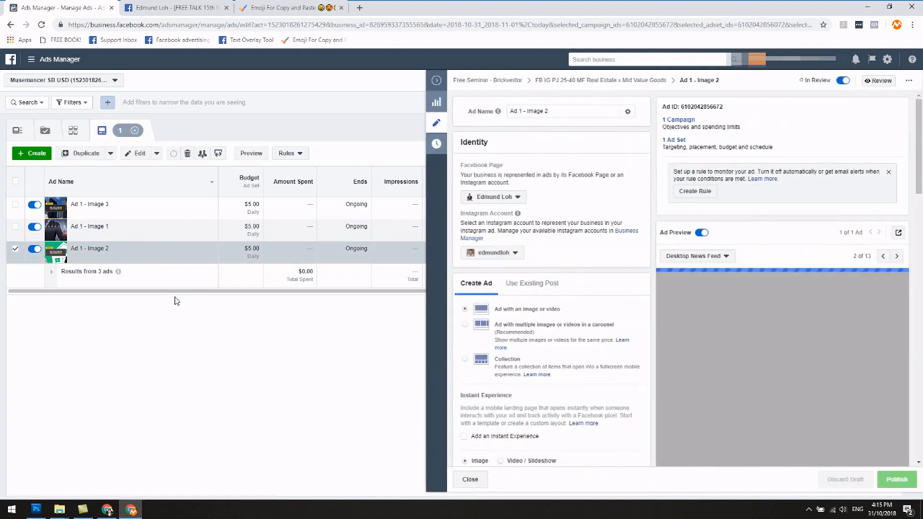
scroll(834, 295, down, 1)
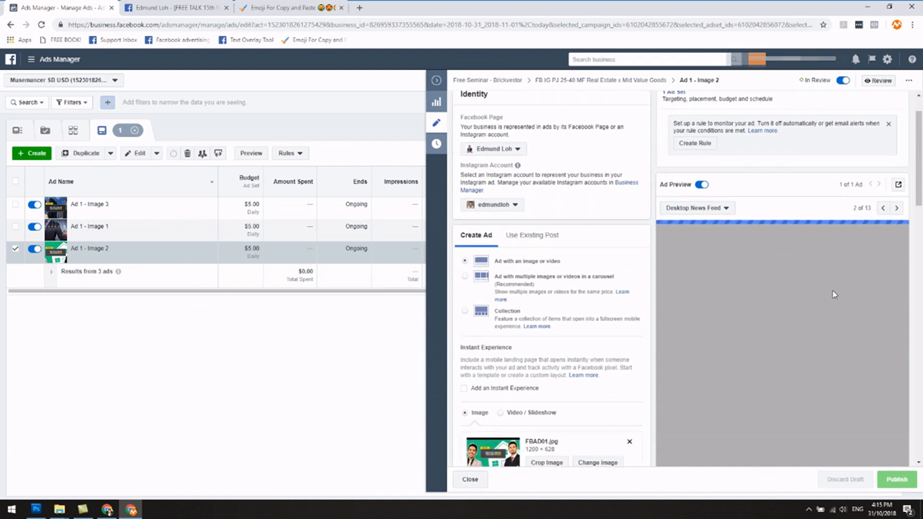
scroll(836, 289, down, 1)
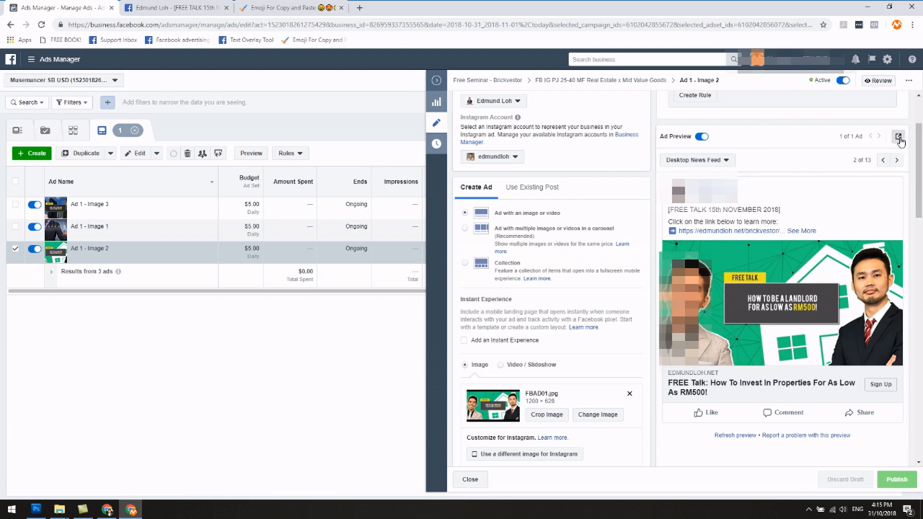
click(900, 138)
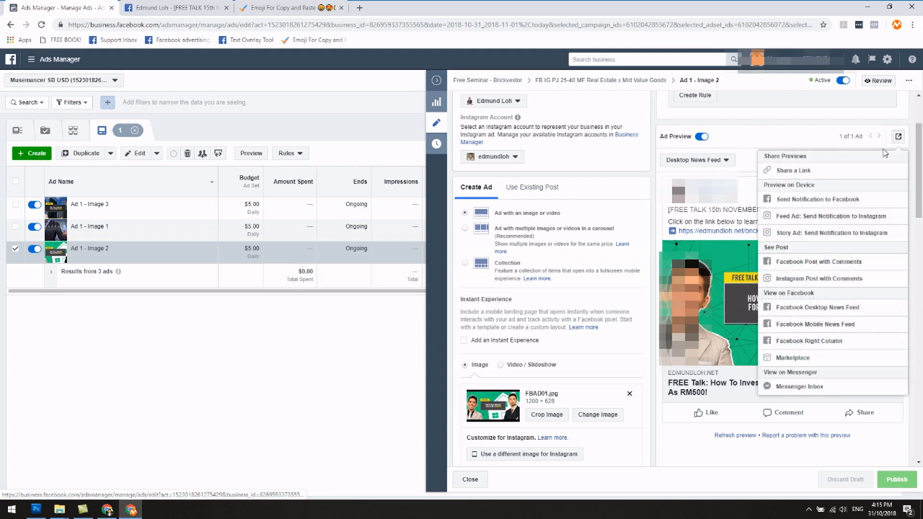
click(817, 267)
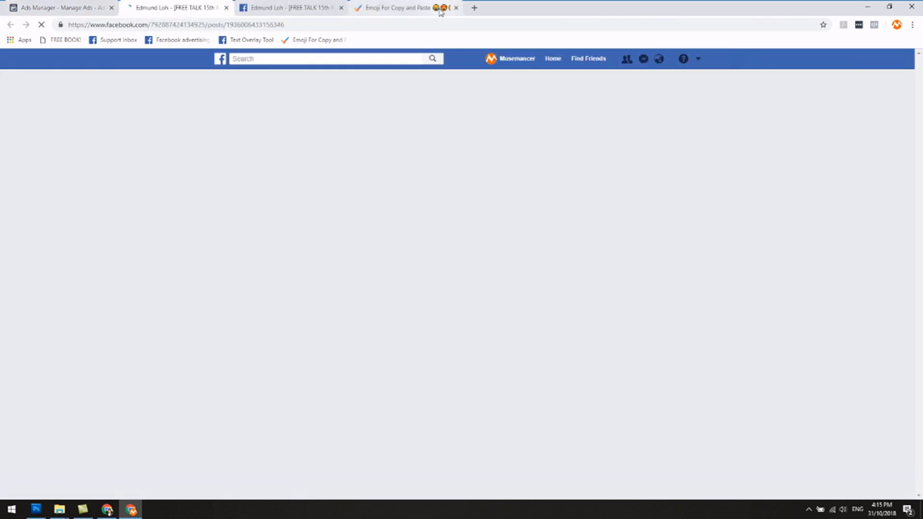
click(455, 9)
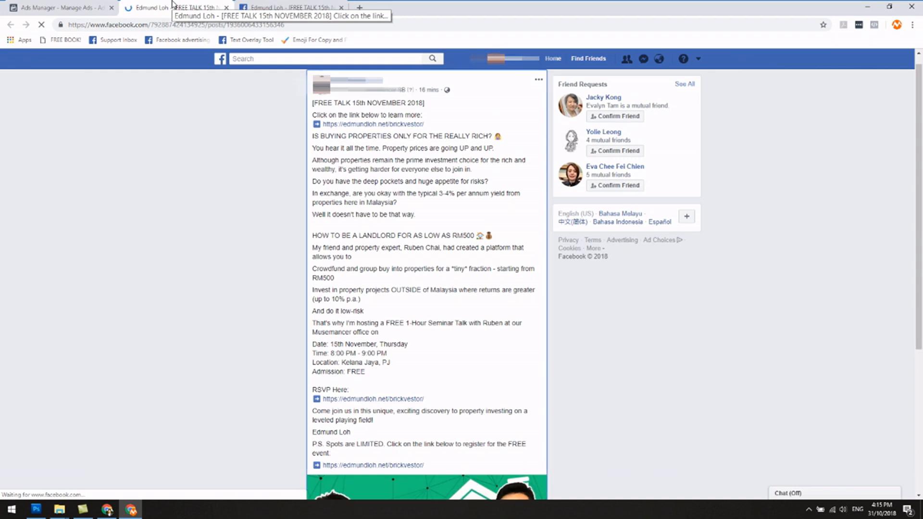
- Compare the text, image and engagement areas of the original and duplicated Ad 1 - Image 2 posts
scroll(252, 183, down, 5)
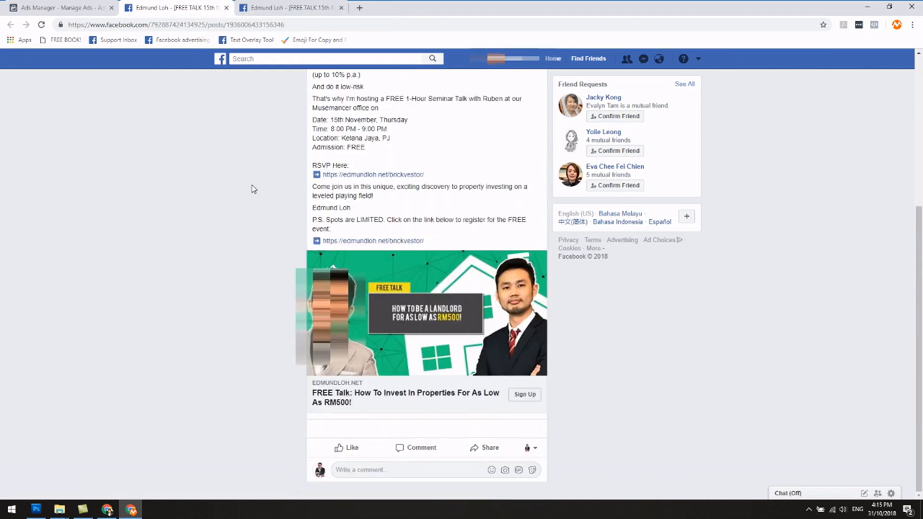
click(270, 4)
scroll(253, 212, down, 5)
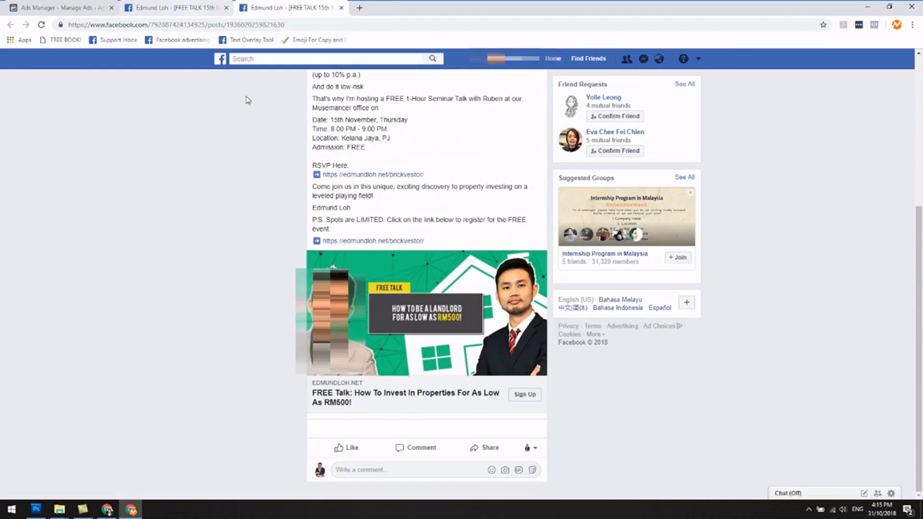
click(168, 3)
click(283, 4)
click(185, 4)
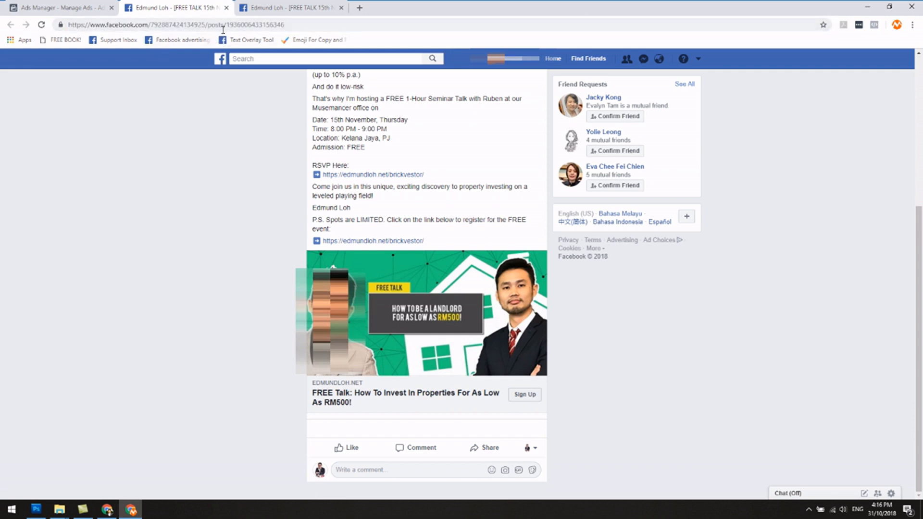
- Compare the post IDs at the end of the two Ad 1 - Image 2 posts' web addresses
drag(226, 25, 290, 26)
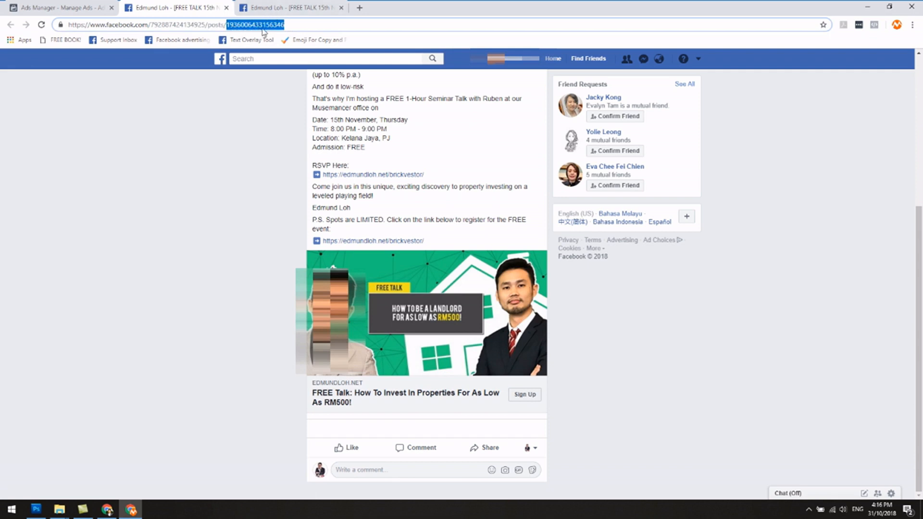
click(302, 6)
drag(228, 25, 284, 30)
click(279, 9)
click(202, 6)
click(257, 5)
click(201, 5)
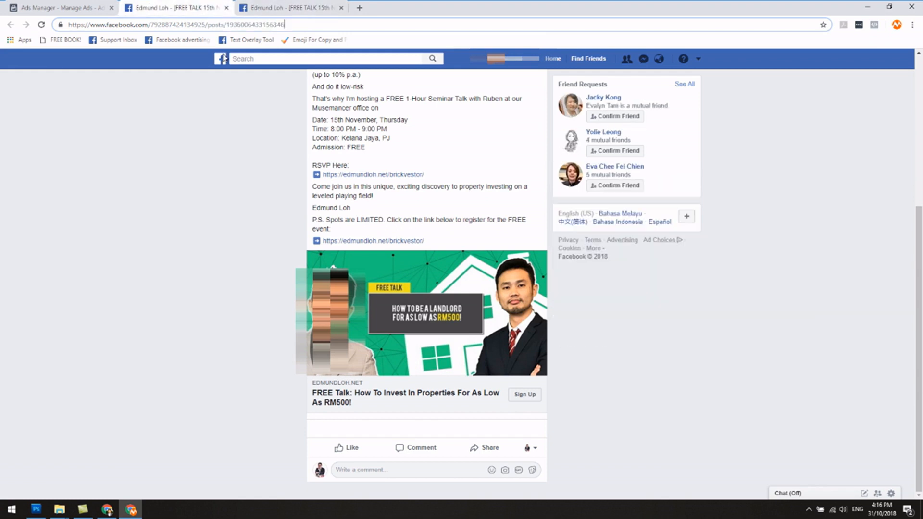
click(293, 5)
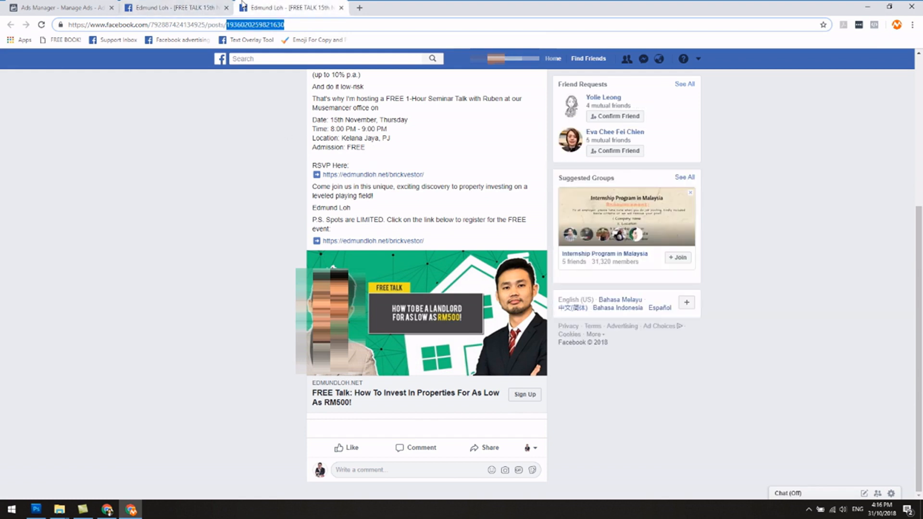
click(208, 3)
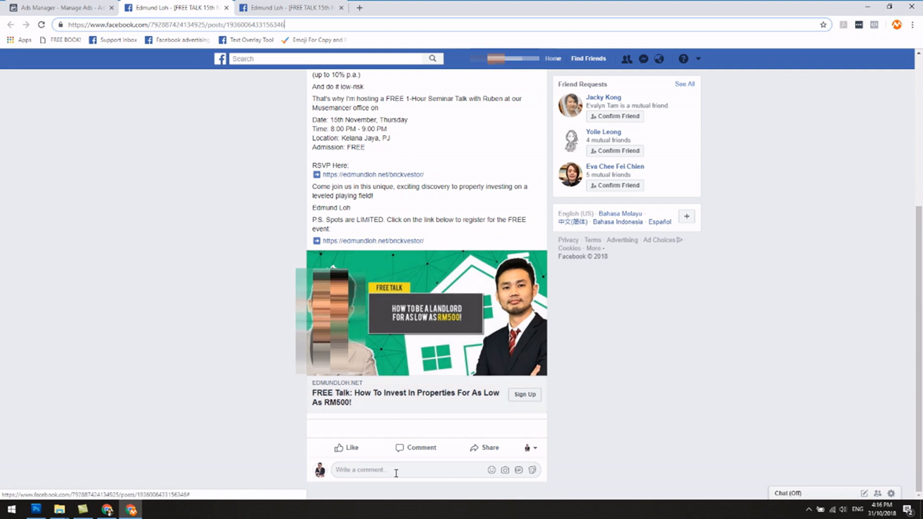
- Close both Ad 1 - Image 2 post pages and return to Ads Manager
click(281, 8)
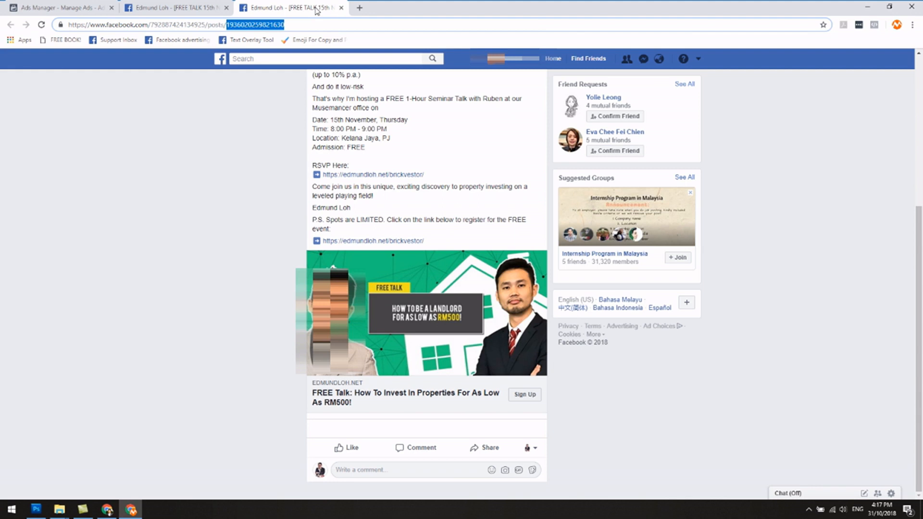
click(341, 8)
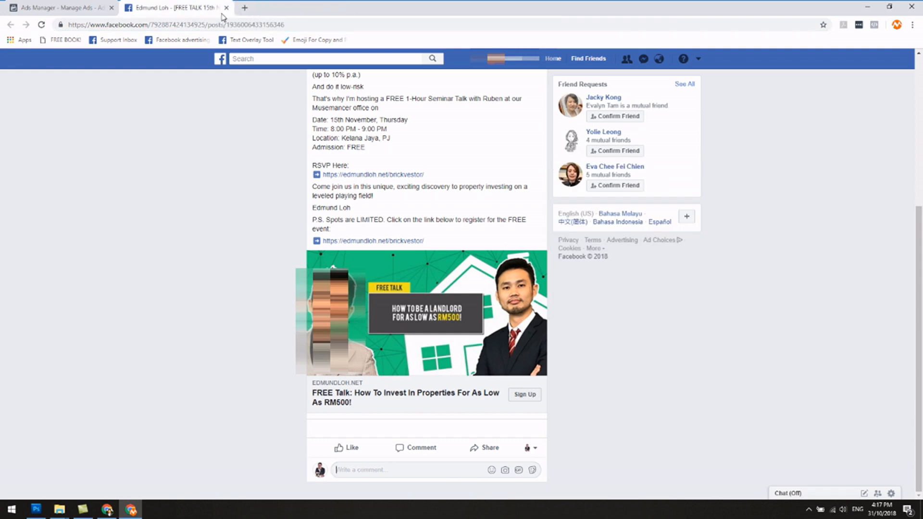
click(227, 8)
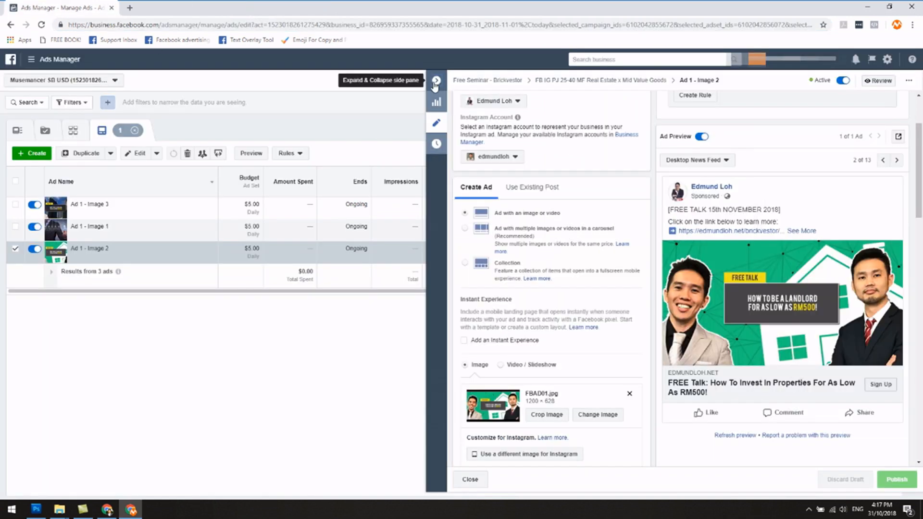
- Open the Facebook post with comments for Ad 1 - Image 1 in the Real Estate x Mid Value Goods ad set
click(443, 85)
click(335, 130)
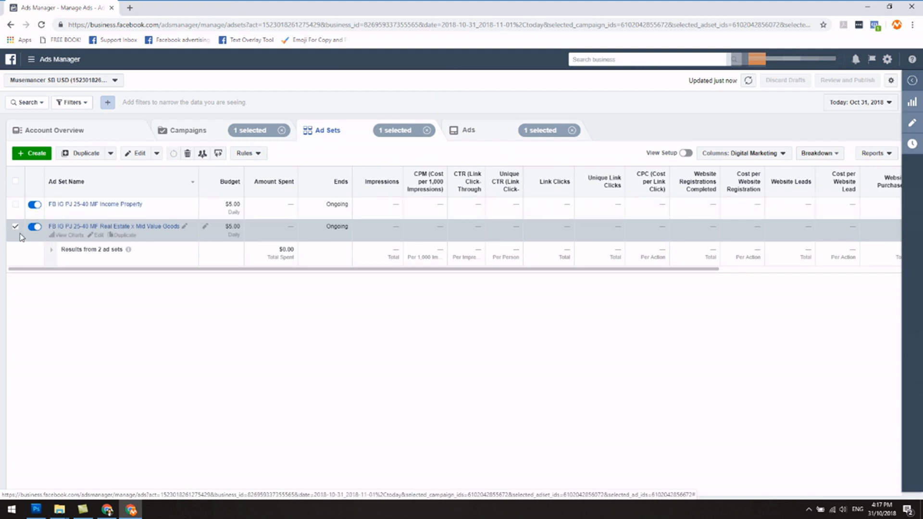
click(510, 135)
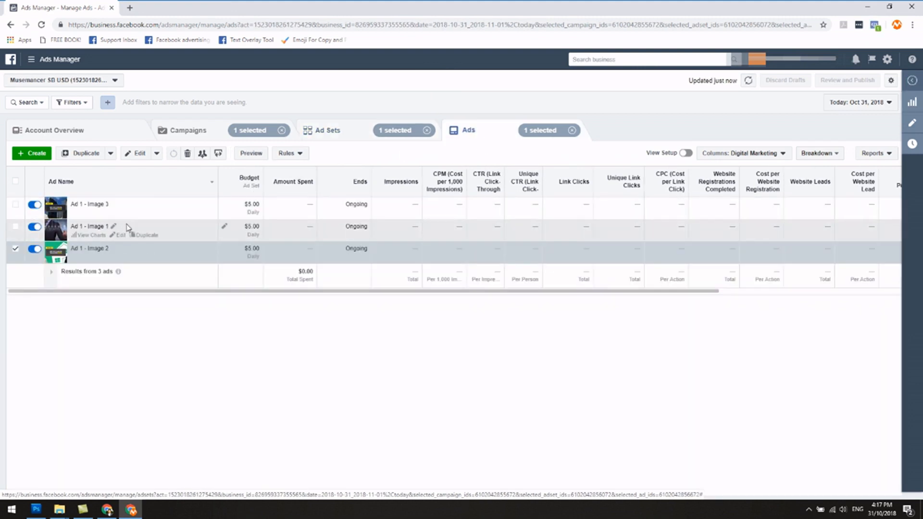
click(120, 235)
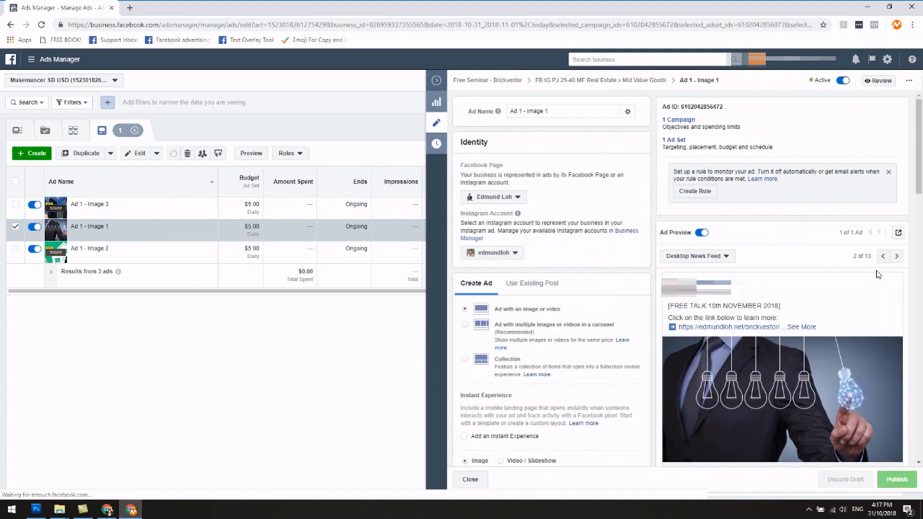
click(898, 236)
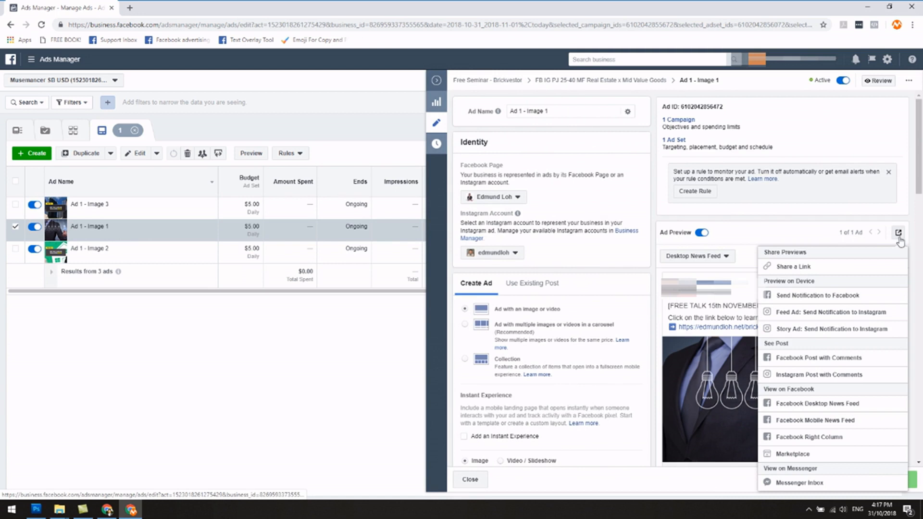
click(812, 361)
- Open the Facebook post with comments for Ad 1 - Image 2 from the same original ad set
click(73, 7)
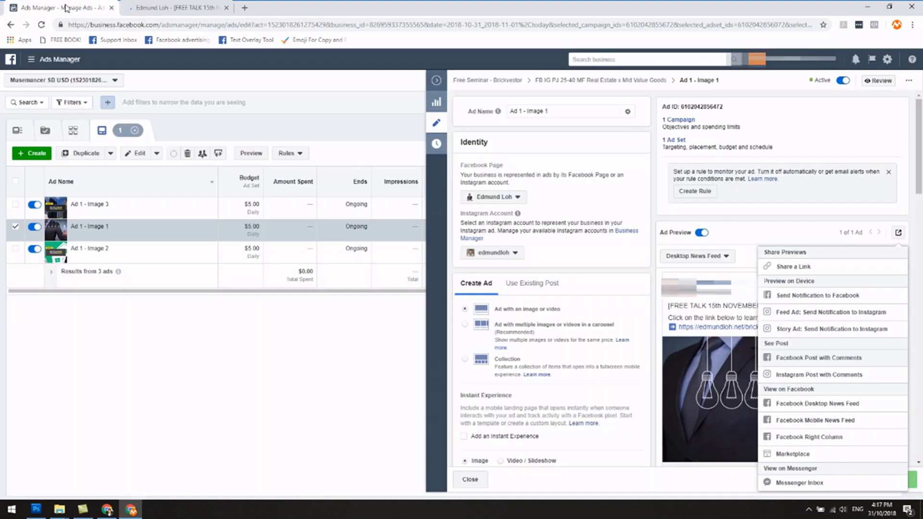
click(119, 261)
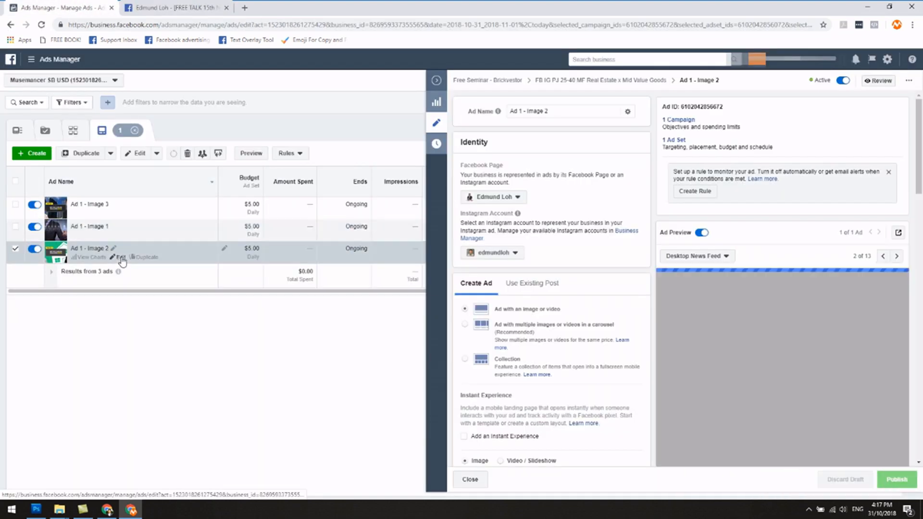
click(899, 233)
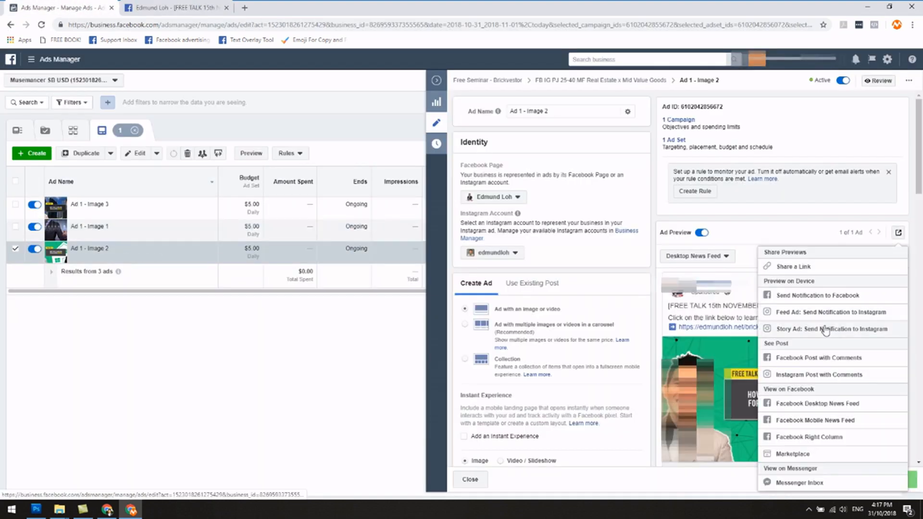
click(820, 364)
drag(192, 8, 283, 10)
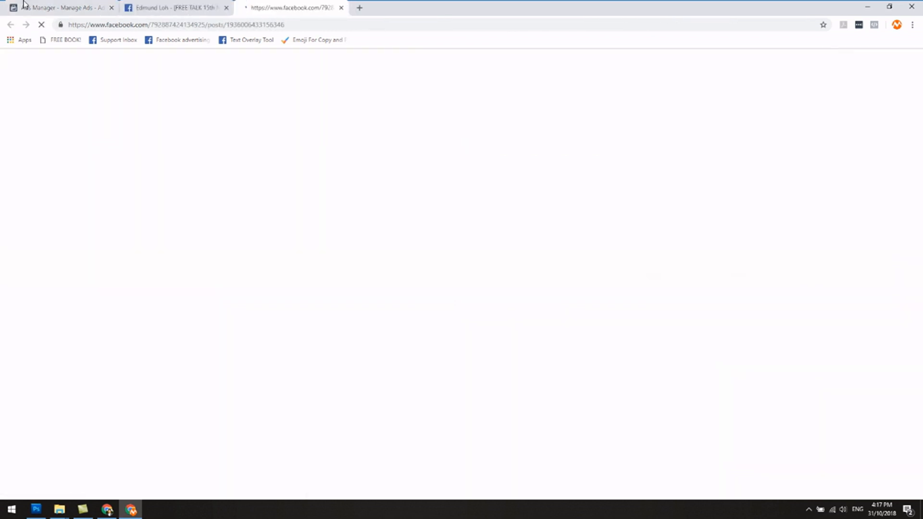
- Open the Facebook post with comments for Ad 1 - Image 3 in the Real Estate x Mid Value Goods ad set
click(29, 7)
click(119, 212)
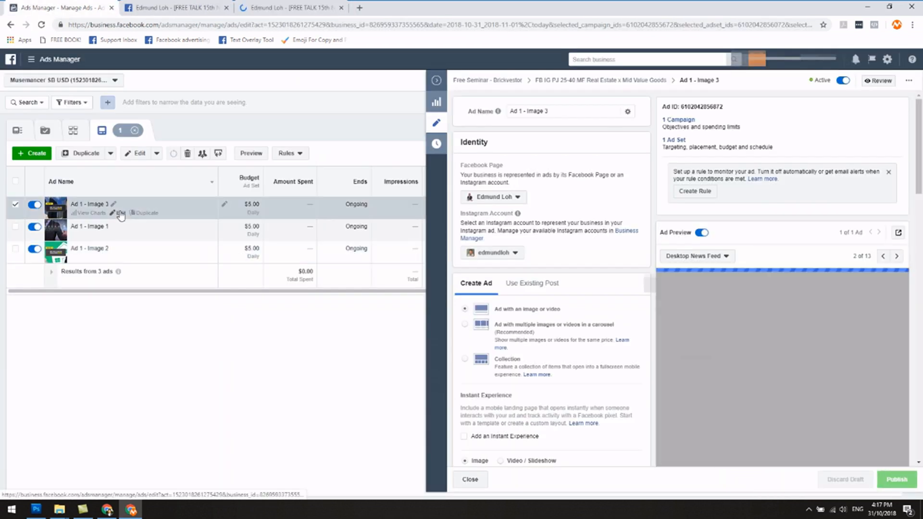
click(898, 233)
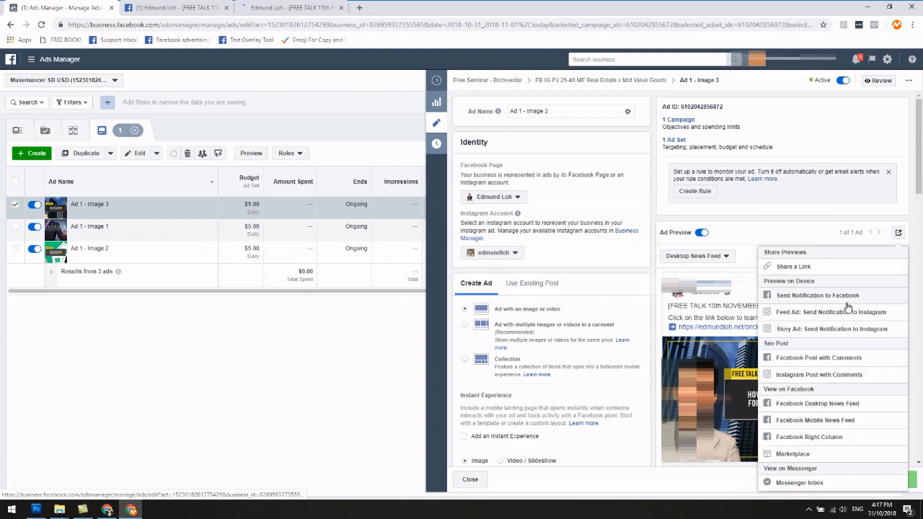
click(822, 362)
drag(191, 6, 412, 8)
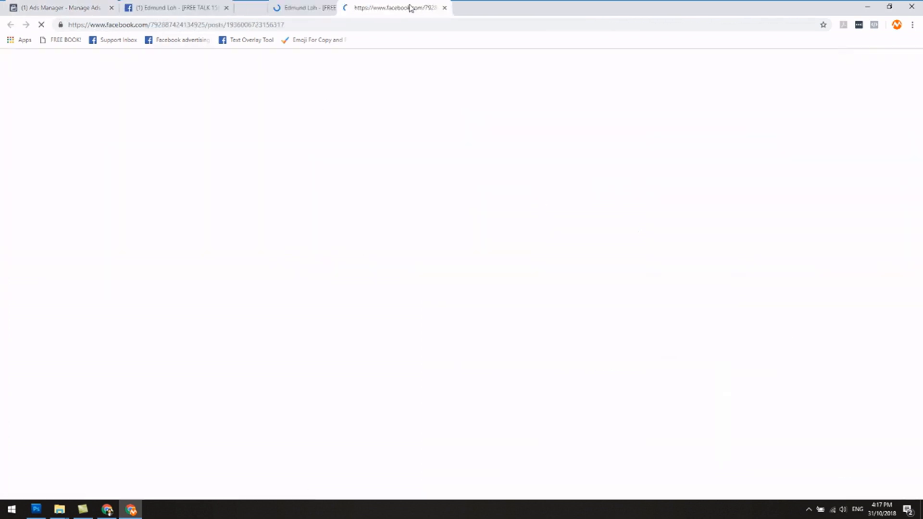
- Return to Ads Manager and show only the ads of the FB IG PJ 25-40 MF Income Property ad set
click(49, 6)
click(214, 132)
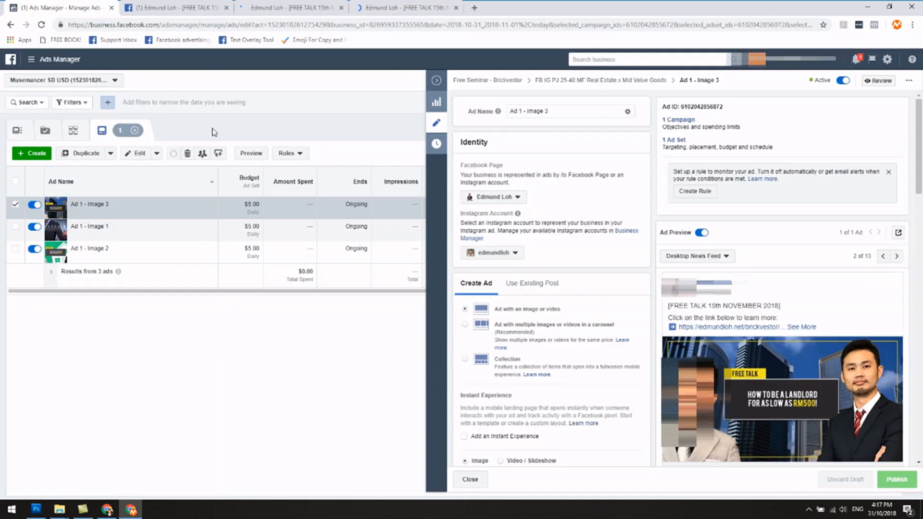
click(436, 81)
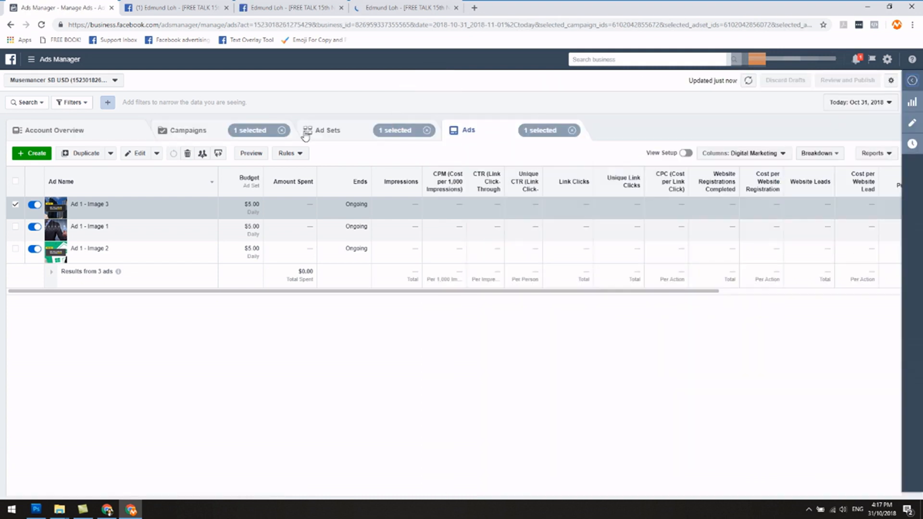
click(334, 134)
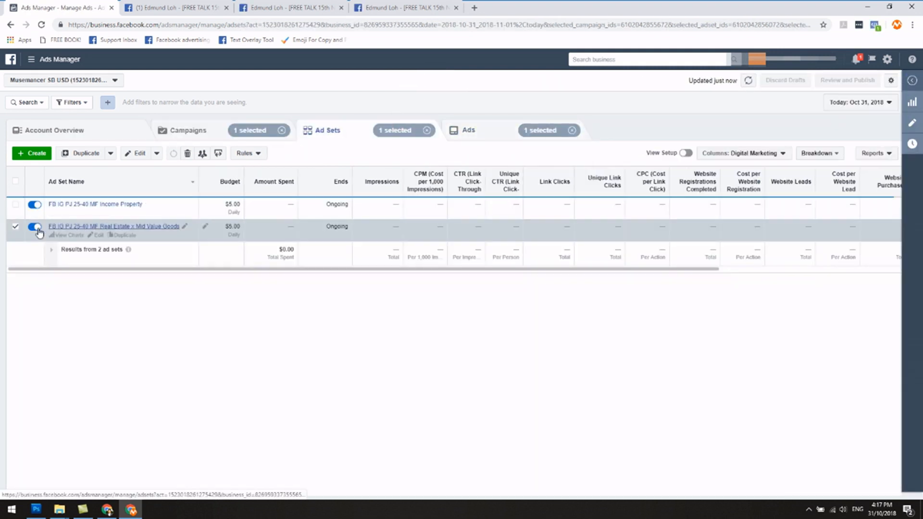
click(15, 228)
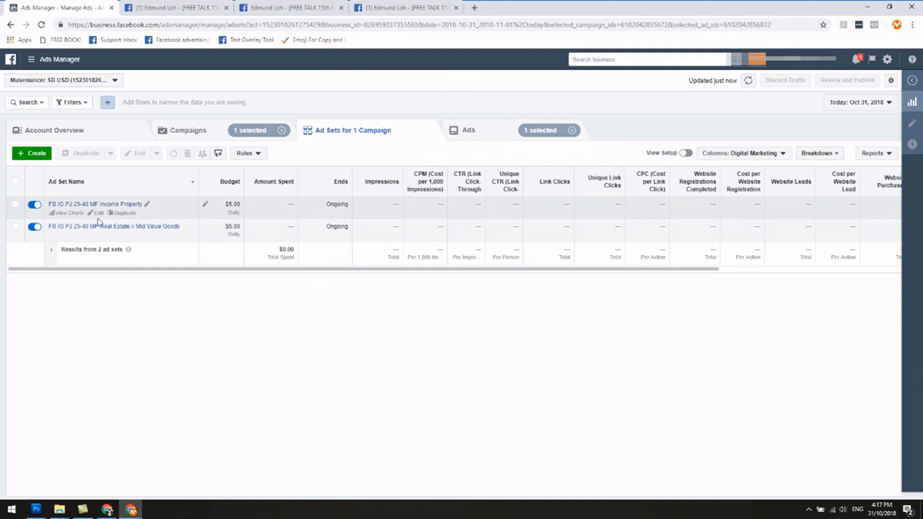
click(16, 204)
click(462, 135)
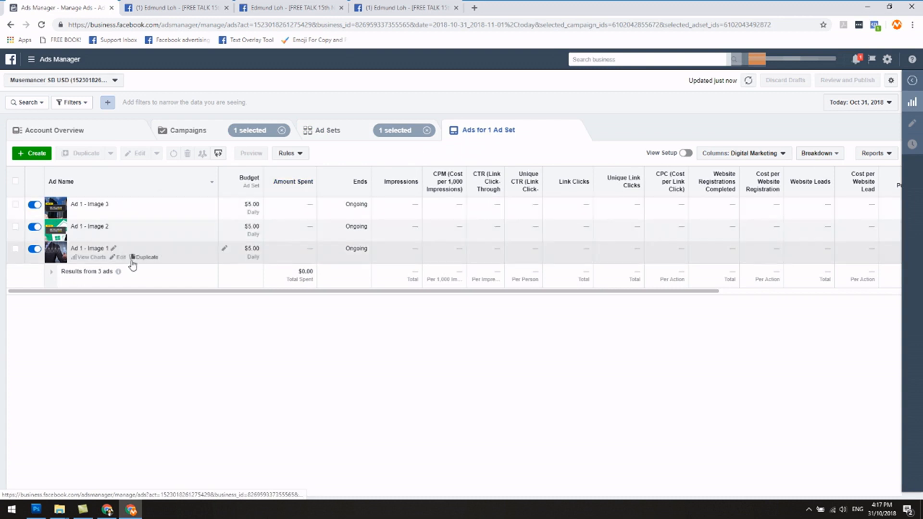
- Edit Ad 1 - Image 1 in the Income Property ad set to use an existing post, opening the post ID entry
click(121, 258)
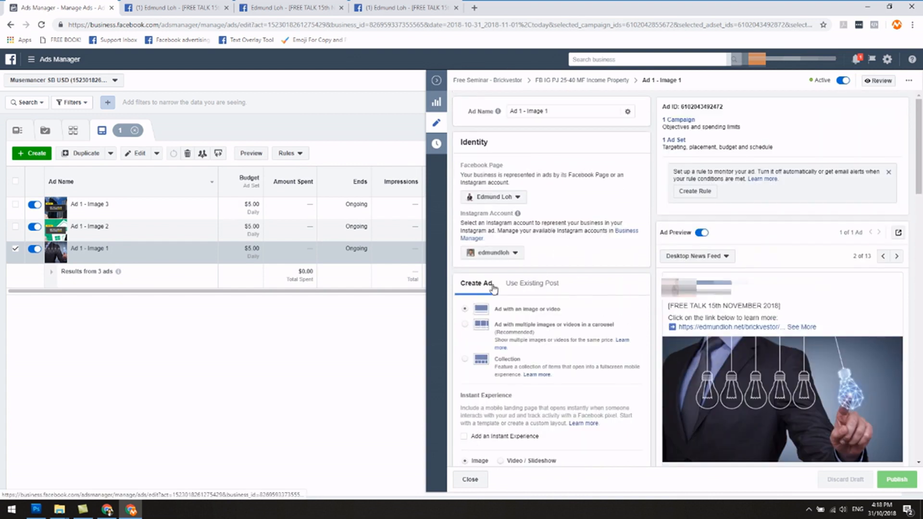
click(521, 291)
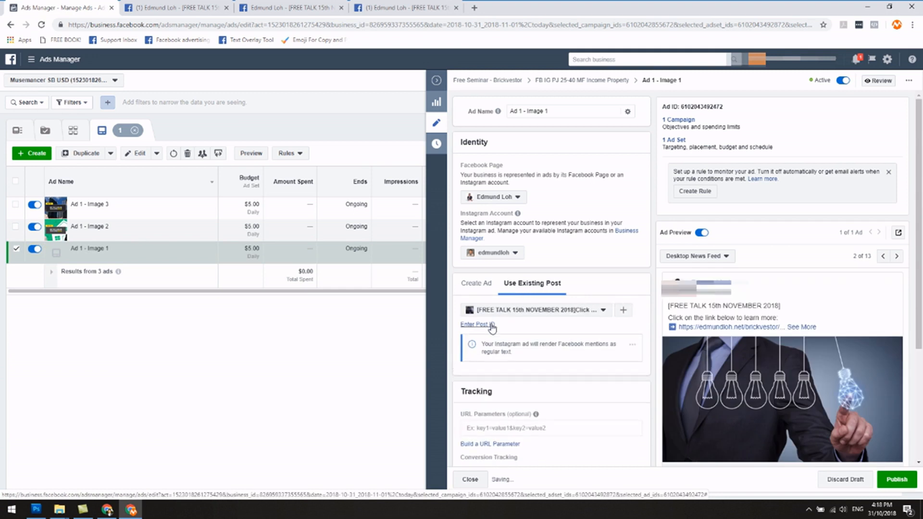
click(489, 325)
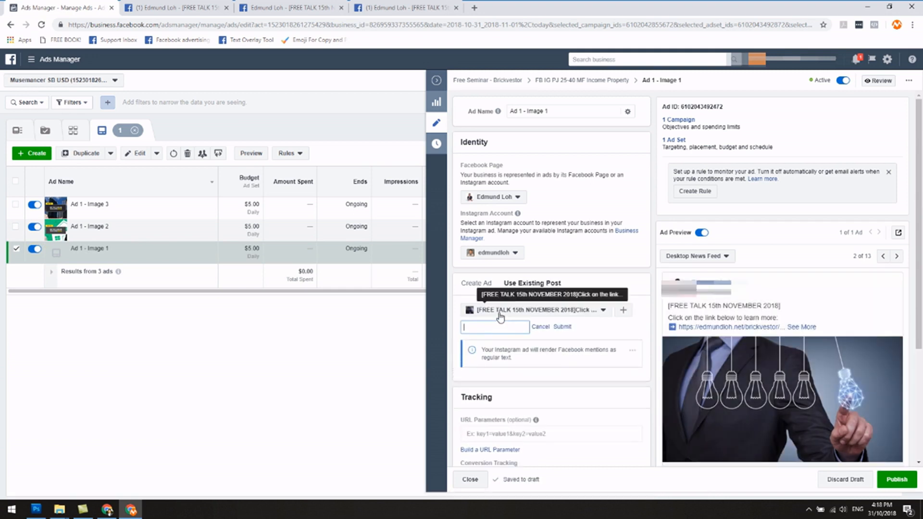
click(499, 313)
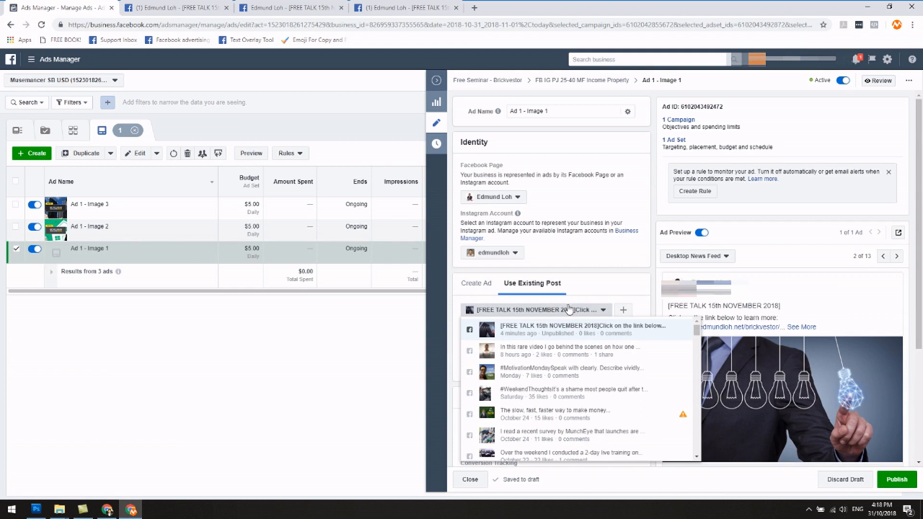
click(594, 295)
click(494, 329)
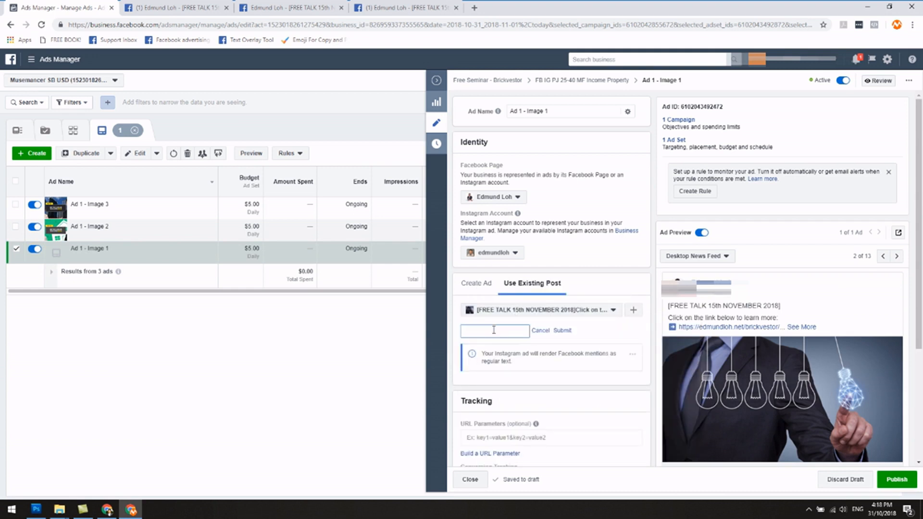
- Copy the post ID from the end of the original Ad 1 - Image 1 post's web address
click(169, 6)
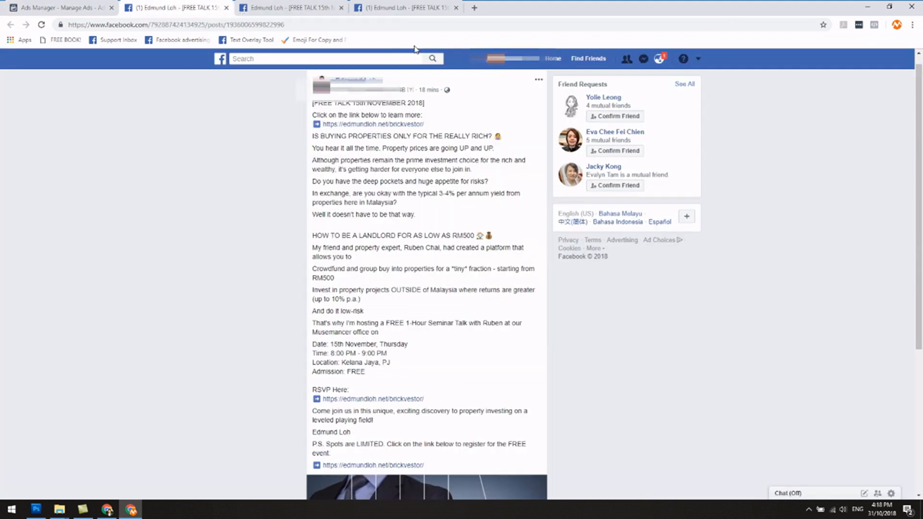
scroll(237, 180, down, 3)
scroll(237, 180, up, 3)
drag(227, 24, 279, 30)
right_click(278, 29)
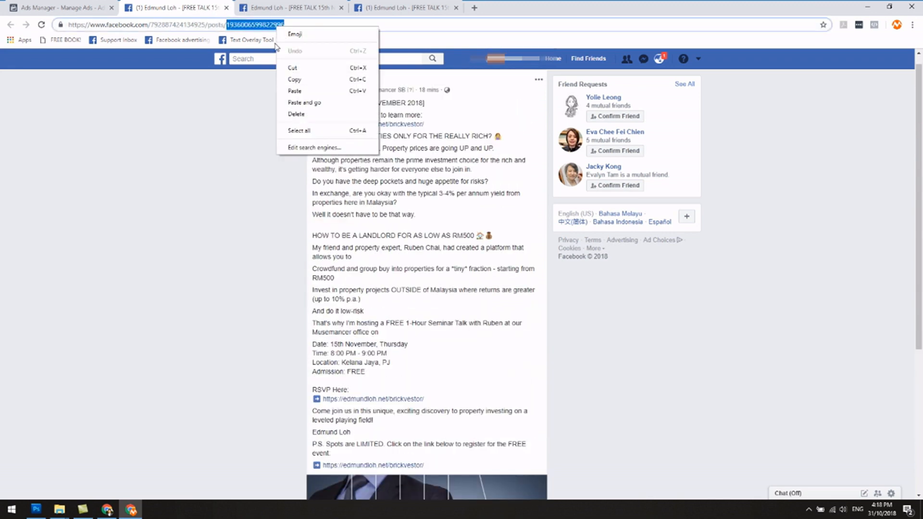
click(295, 81)
click(72, 7)
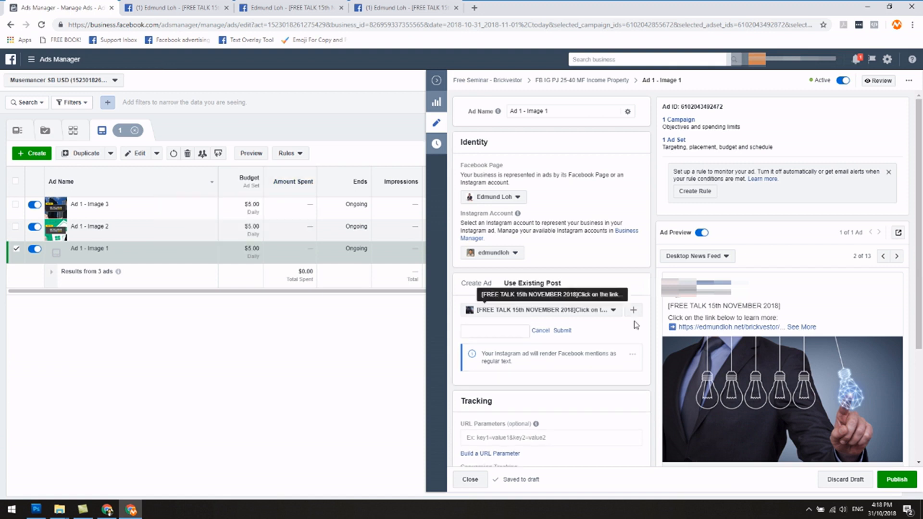
right_click(509, 335)
click(530, 409)
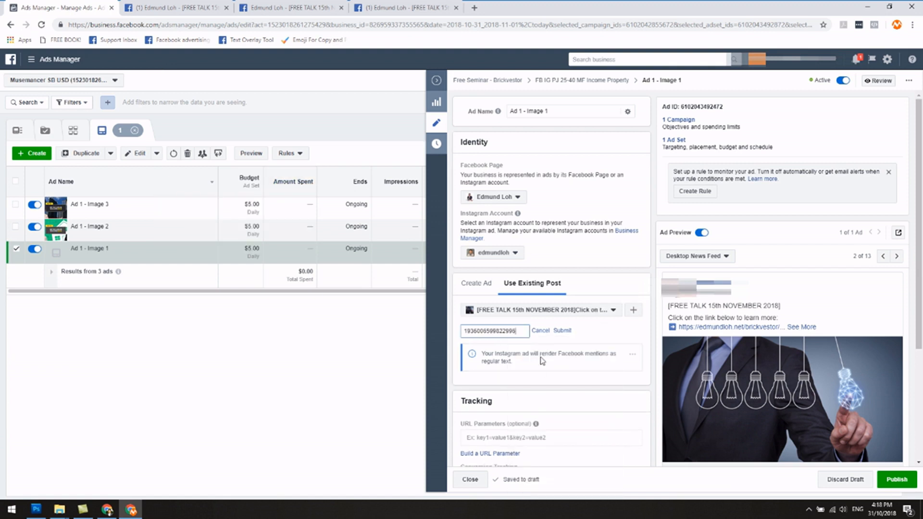
click(563, 332)
scroll(830, 289, down, 2)
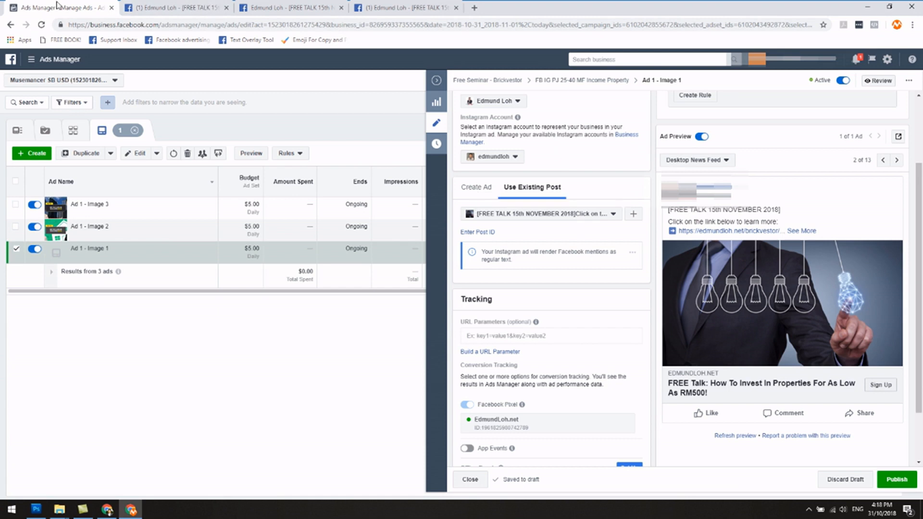
click(903, 483)
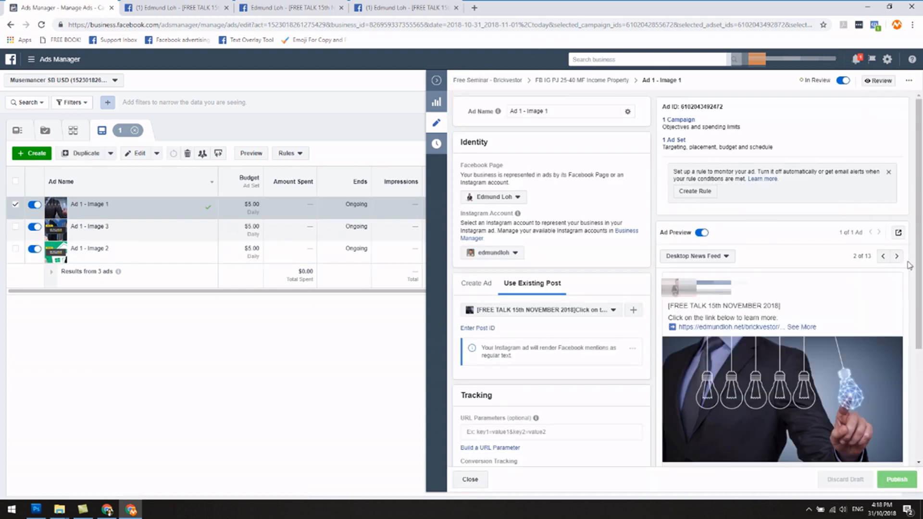
- Open the updated Ad 1 - Image 1's Facebook post with comments and compare its post ID with the original post's
click(898, 234)
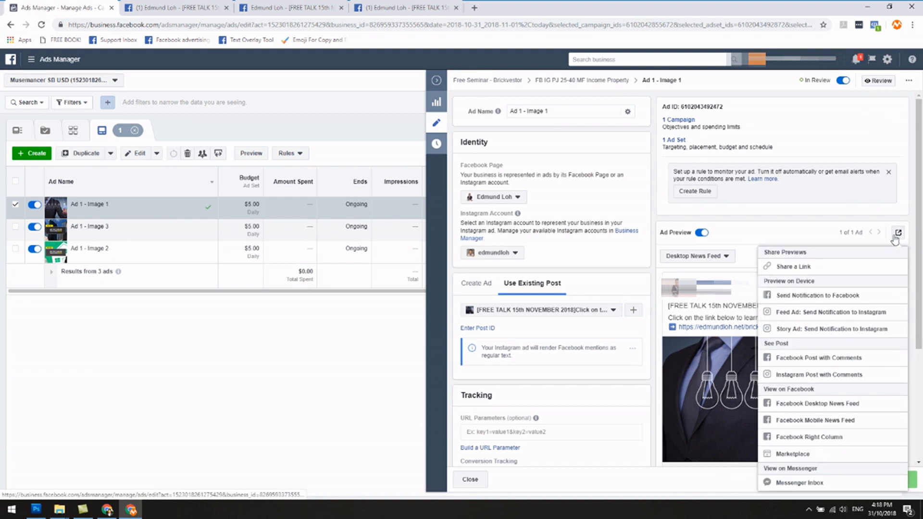
click(827, 364)
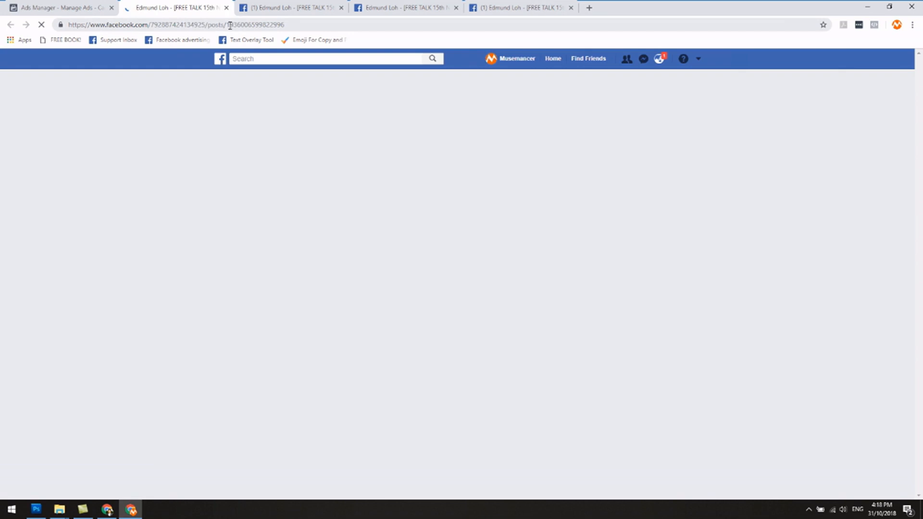
click(268, 12)
click(208, 5)
click(253, 6)
click(220, 4)
click(253, 6)
click(213, 4)
click(253, 5)
click(221, 5)
click(252, 5)
click(224, 4)
click(256, 5)
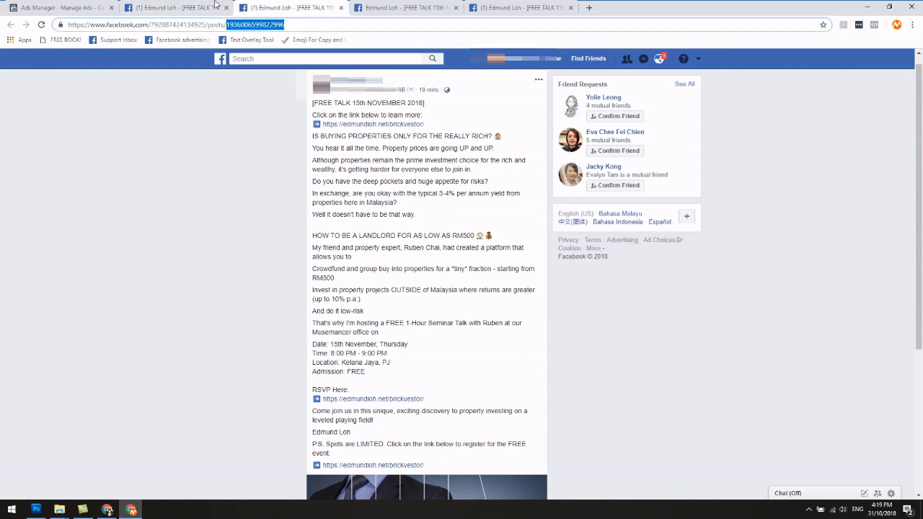
click(216, 4)
click(264, 6)
click(211, 4)
click(262, 6)
click(201, 4)
click(273, 5)
- Back in Ads Manager, edit only the duplicated Ad 1 - Image 2 to use an existing post, opening the post ID entry
click(58, 7)
click(404, 87)
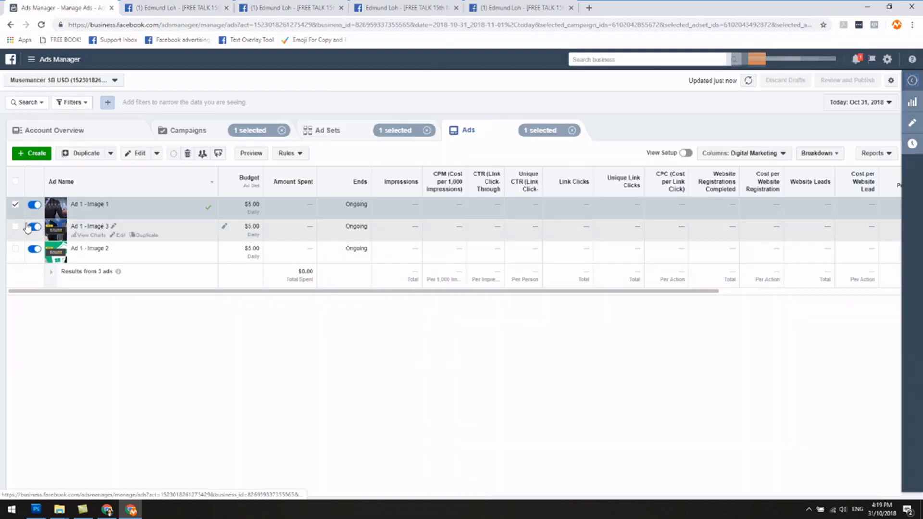
click(15, 205)
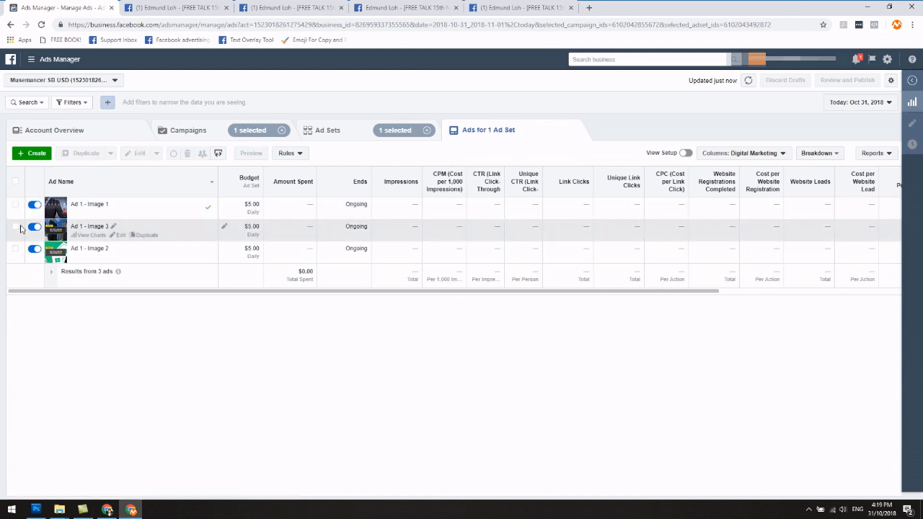
click(15, 248)
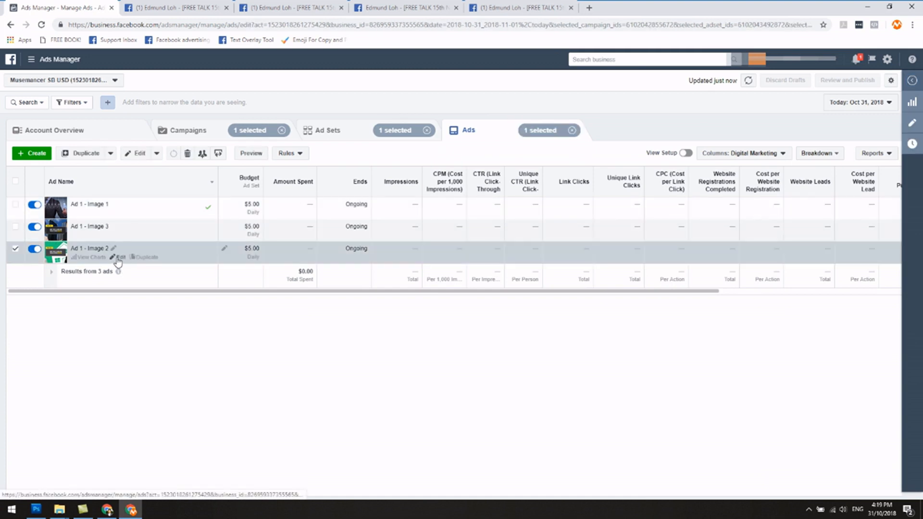
click(118, 258)
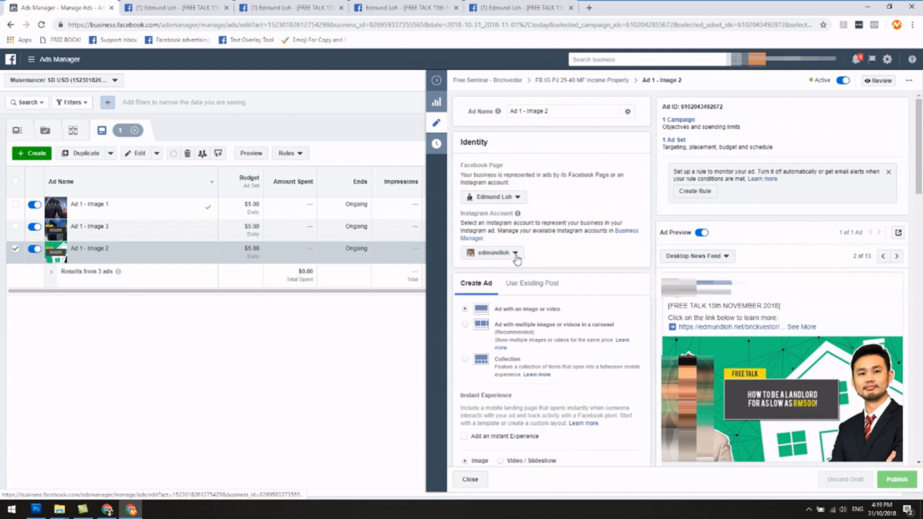
click(516, 287)
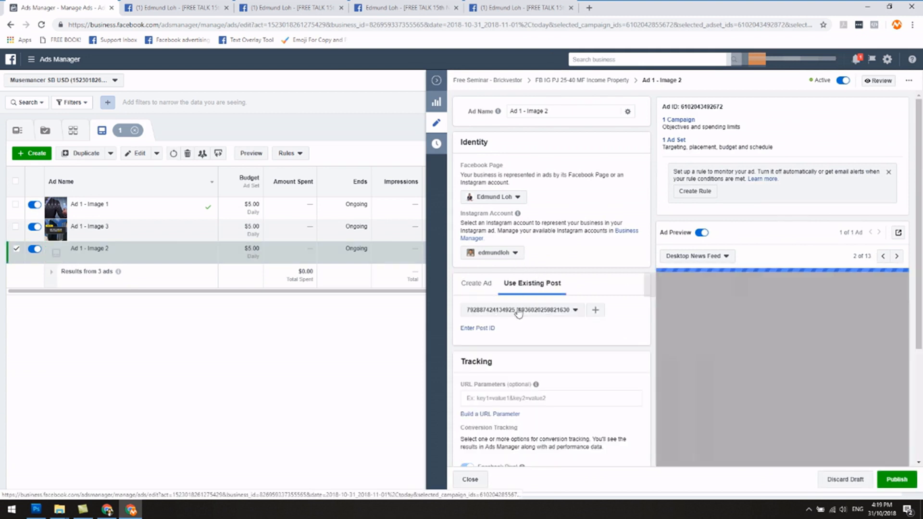
click(479, 327)
- Copy the post ID from the end of the original Ad 1 - Image 2 post's web address
click(289, 7)
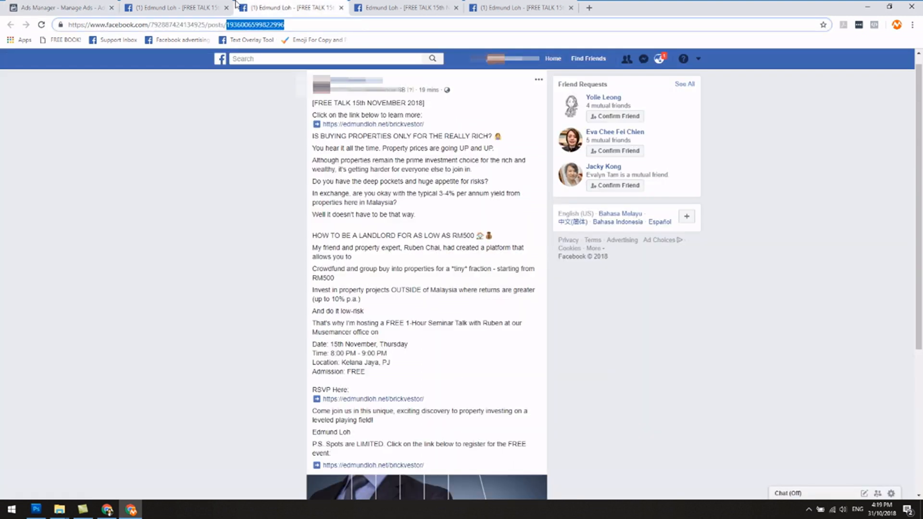
click(392, 11)
scroll(399, 222, down, 4)
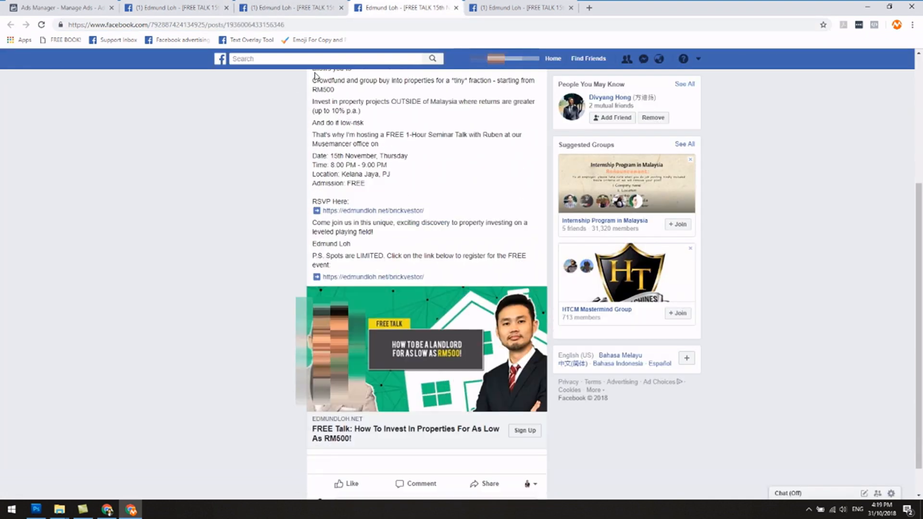
drag(228, 25, 292, 31)
right_click(277, 29)
click(297, 66)
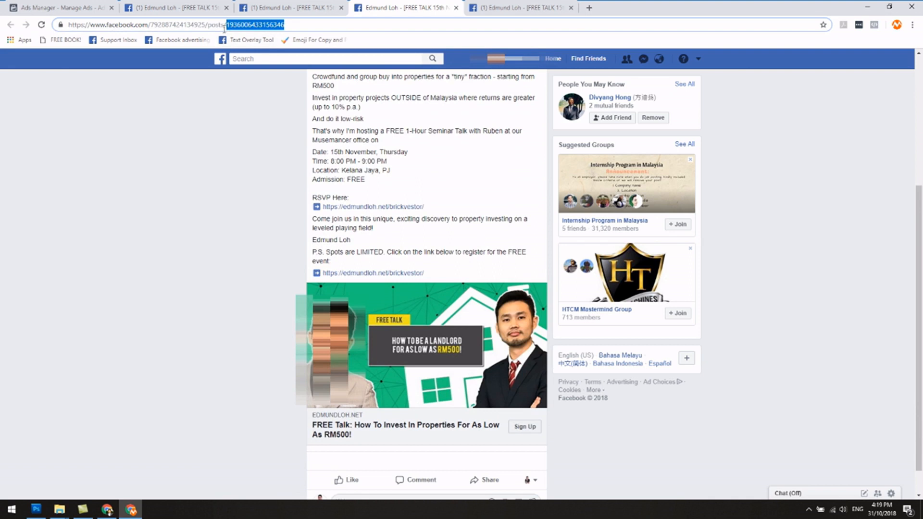
click(58, 7)
right_click(491, 335)
right_click(489, 332)
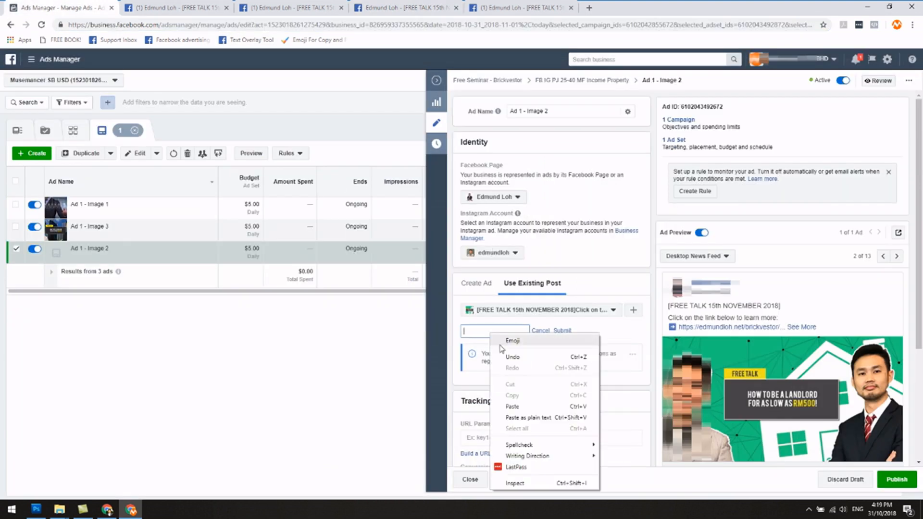
click(524, 409)
click(563, 331)
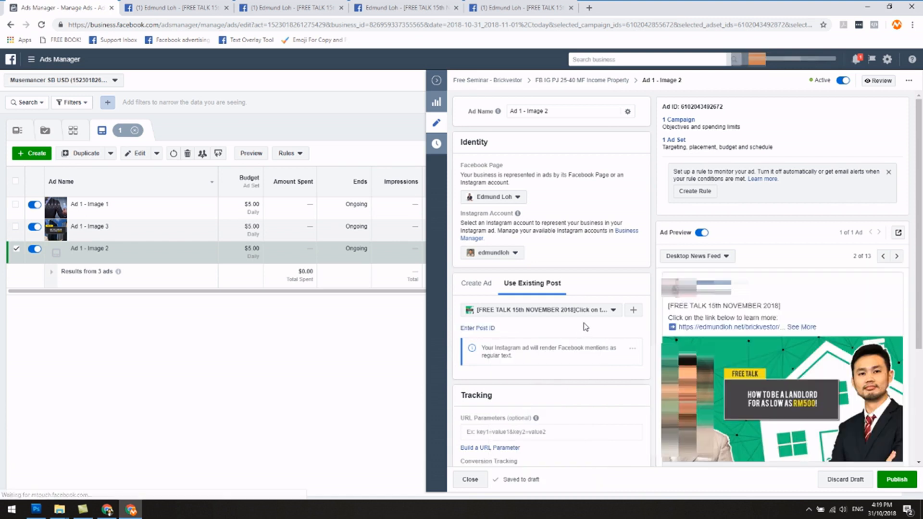
scroll(882, 433, down, 3)
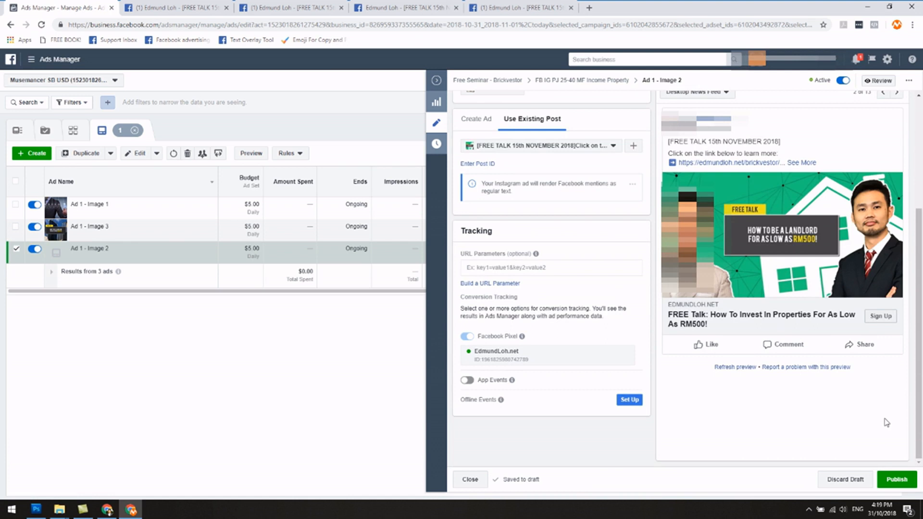
click(439, 84)
click(121, 237)
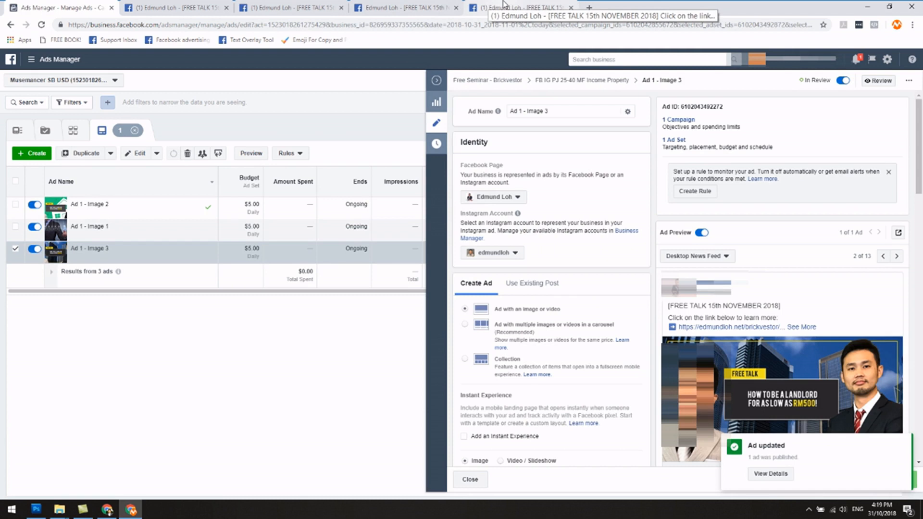
click(504, 6)
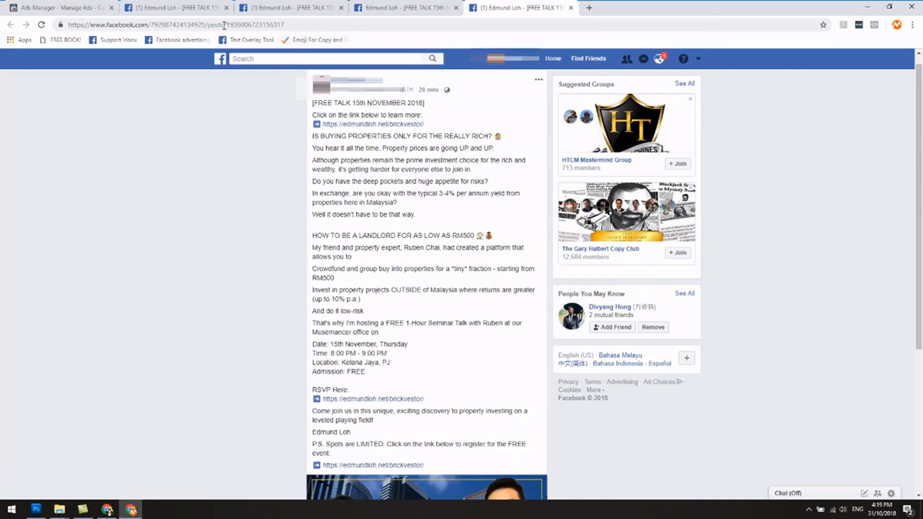
drag(227, 24, 286, 25)
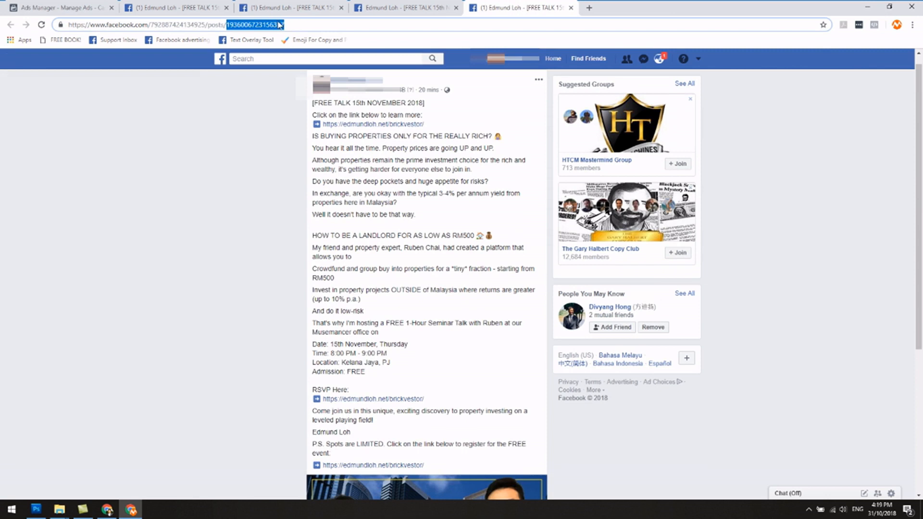
right_click(286, 28)
click(304, 79)
click(31, 5)
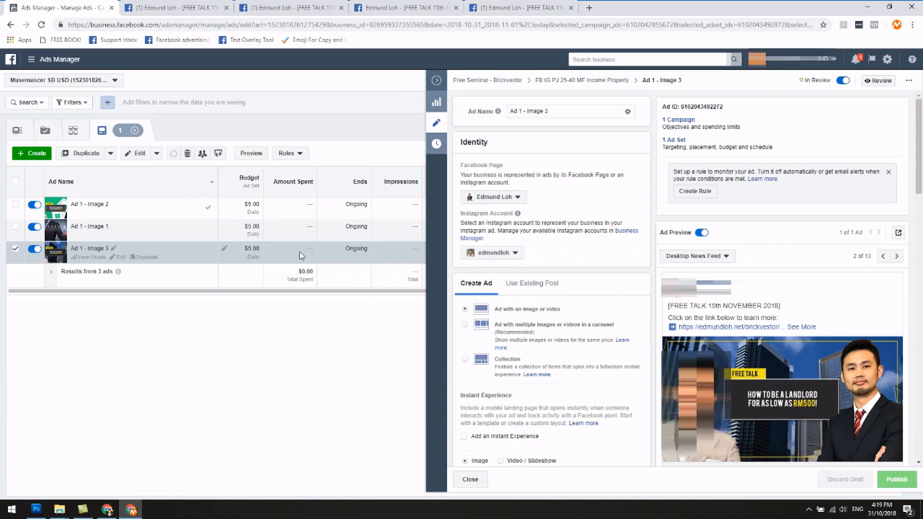
click(512, 285)
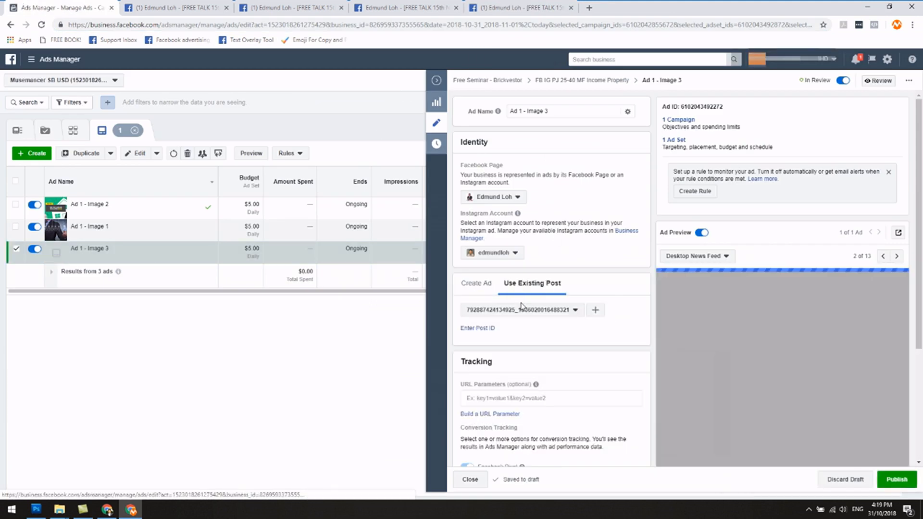
click(490, 331)
right_click(492, 331)
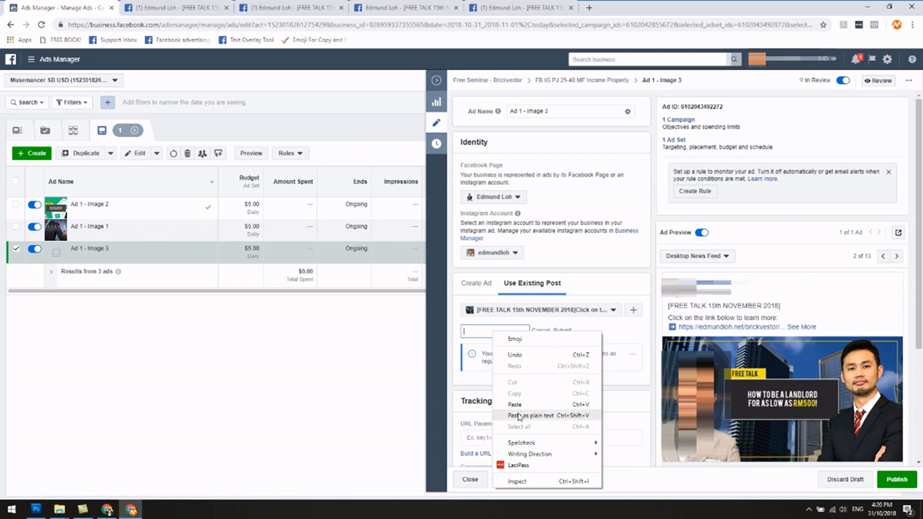
click(521, 403)
click(562, 332)
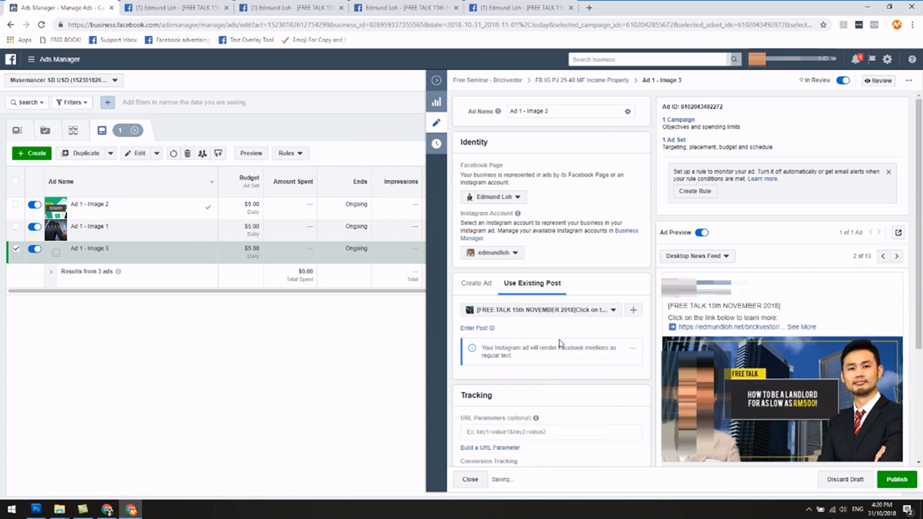
- Publish the updated Ad 1 - Image 3, close the editor and return to the list of ad sets
click(532, 5)
scroll(496, 121, down, 4)
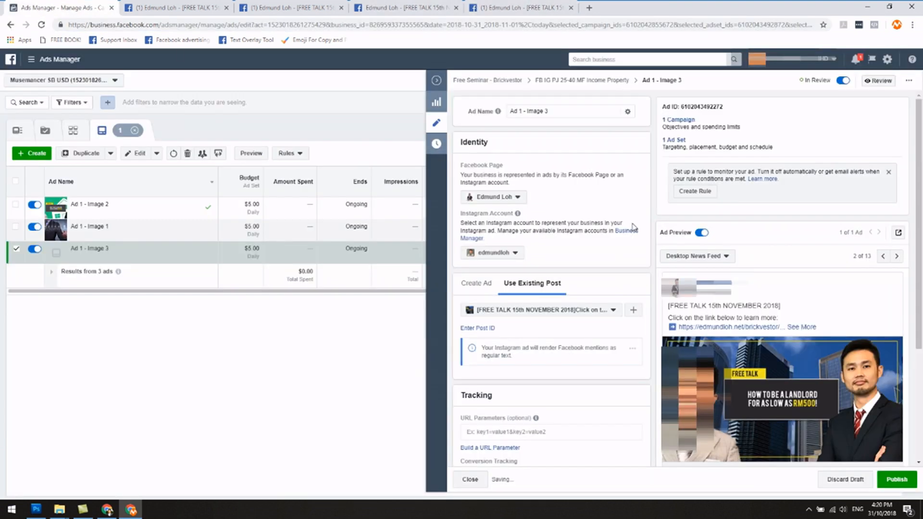
scroll(633, 226, down, 3)
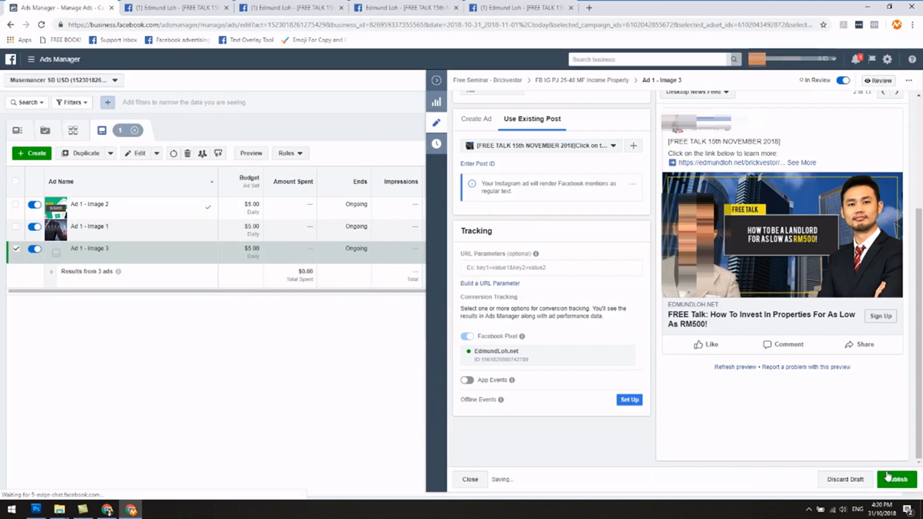
click(887, 479)
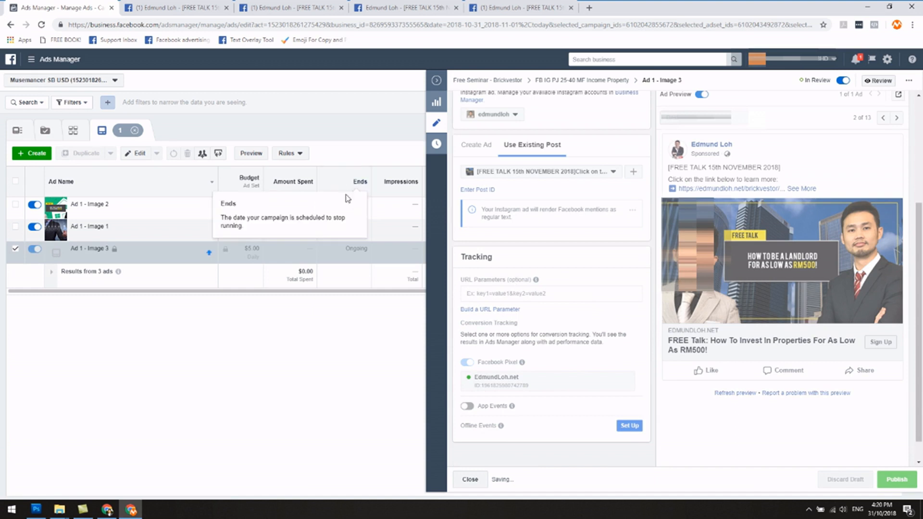
click(438, 86)
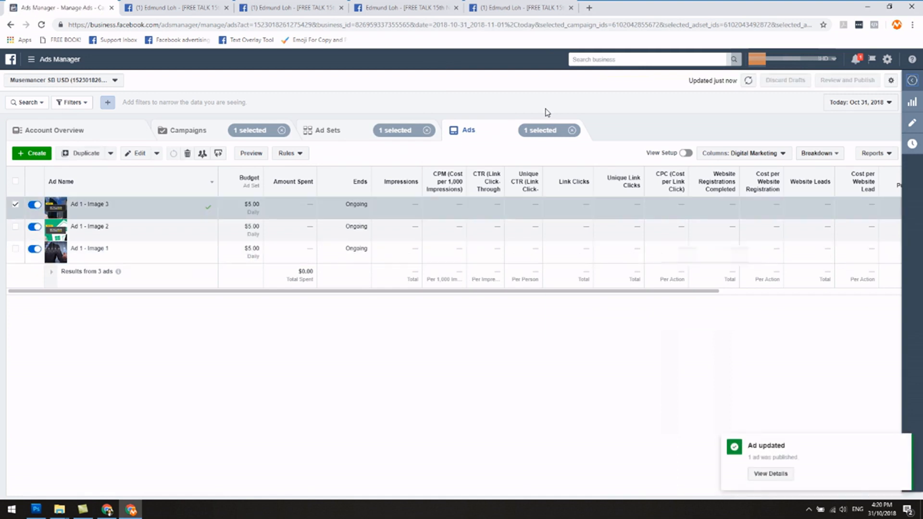
click(322, 130)
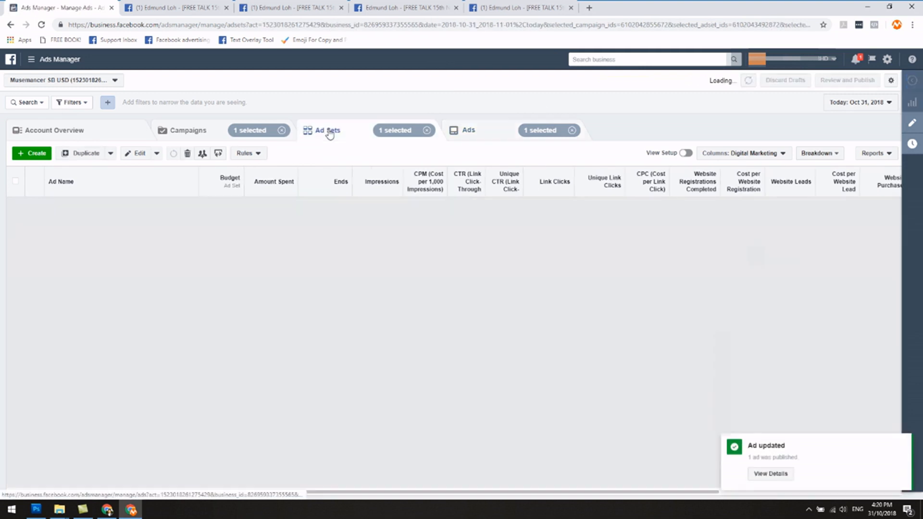
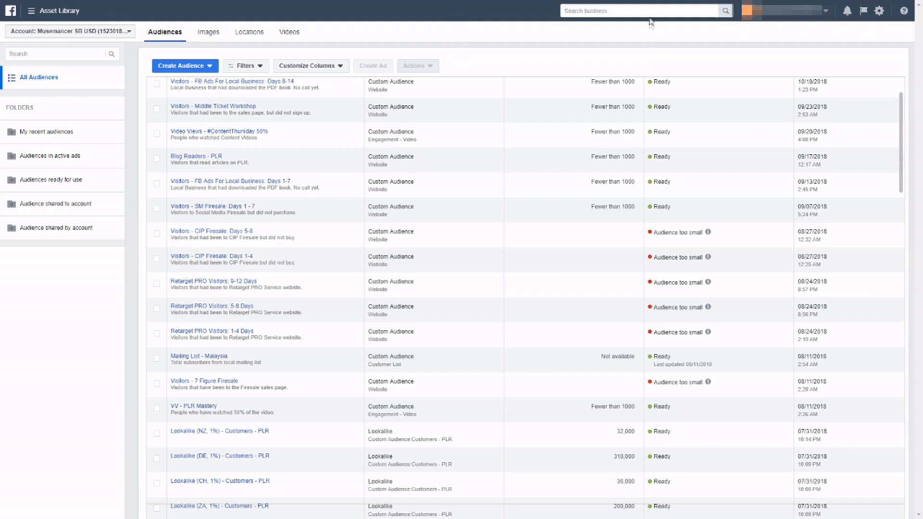
- Search the business tools for "audiences" and dismiss the suggestions
click(583, 15)
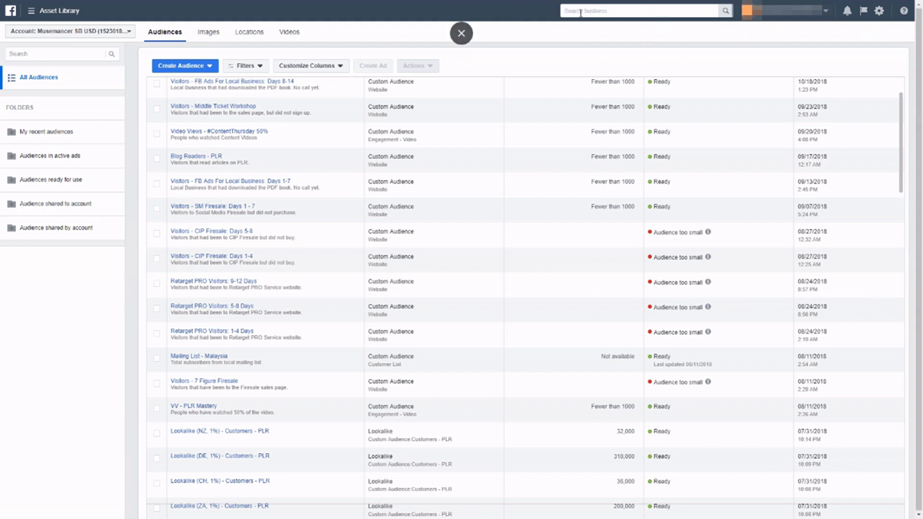
text(audice)
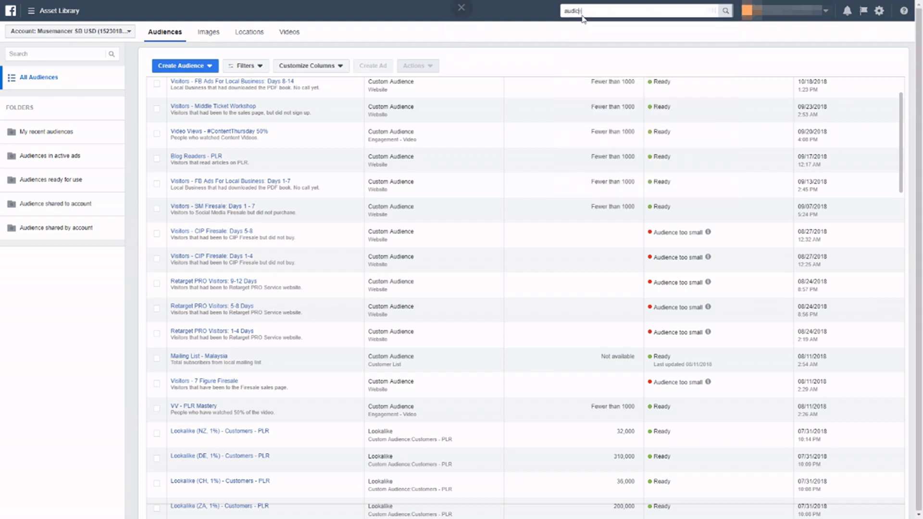
key(BackSpace)
key(BackSpace)
text(ences)
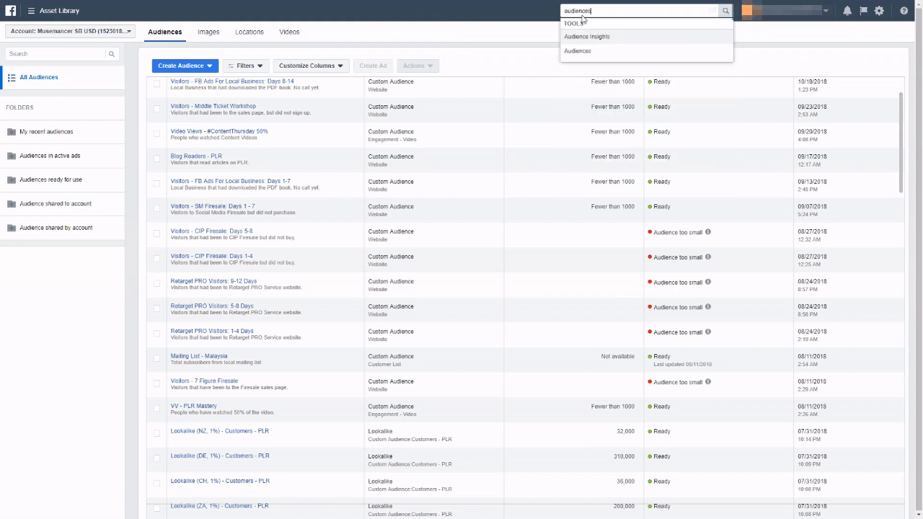
click(481, 29)
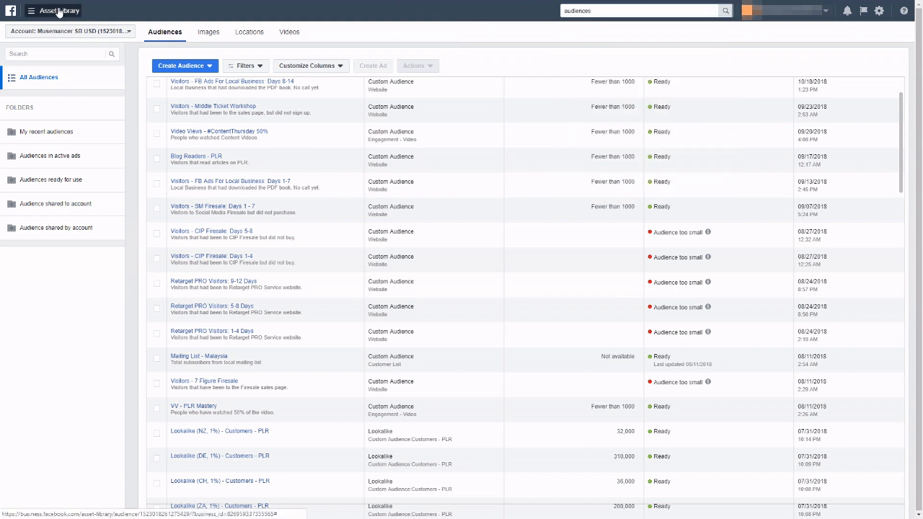
- View the Audiences entry among the Assets in the full list of business tools, and close the list
click(28, 13)
mouse_move(62, 255)
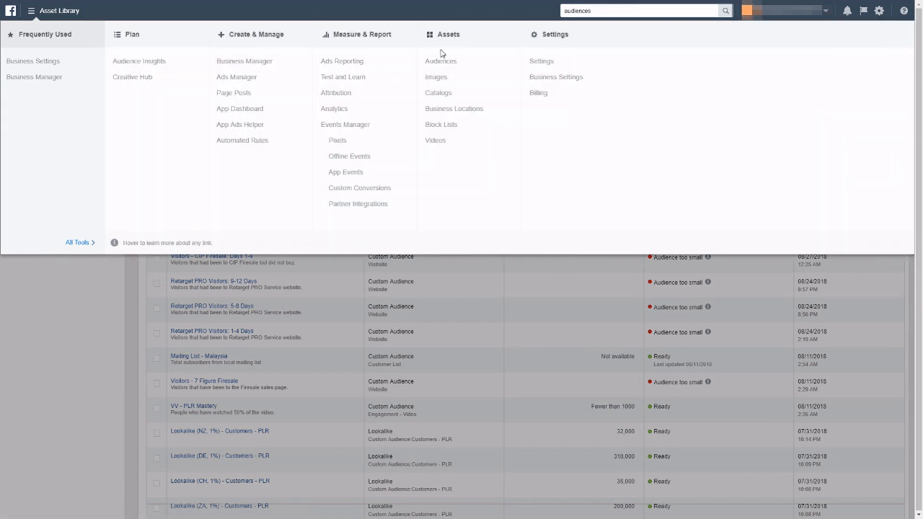
click(10, 345)
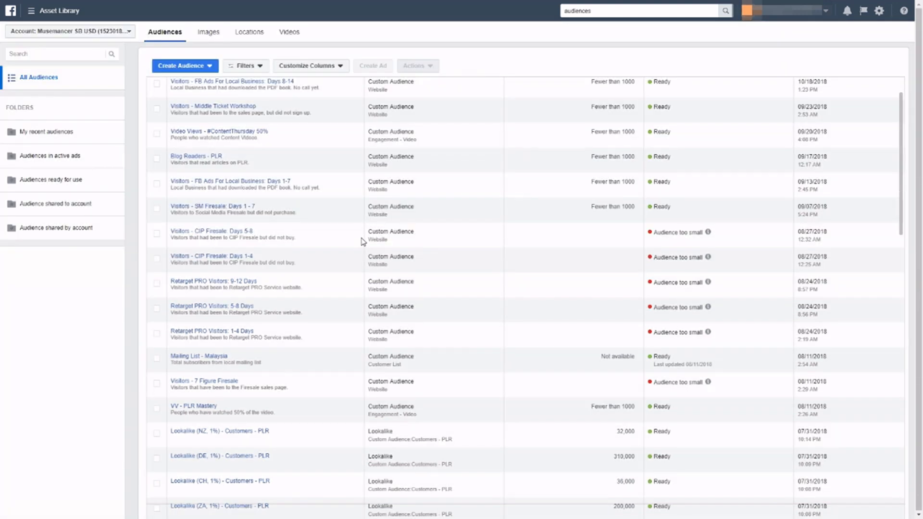
- Start creating a custom audience based on website traffic
scroll(363, 241, down, 1)
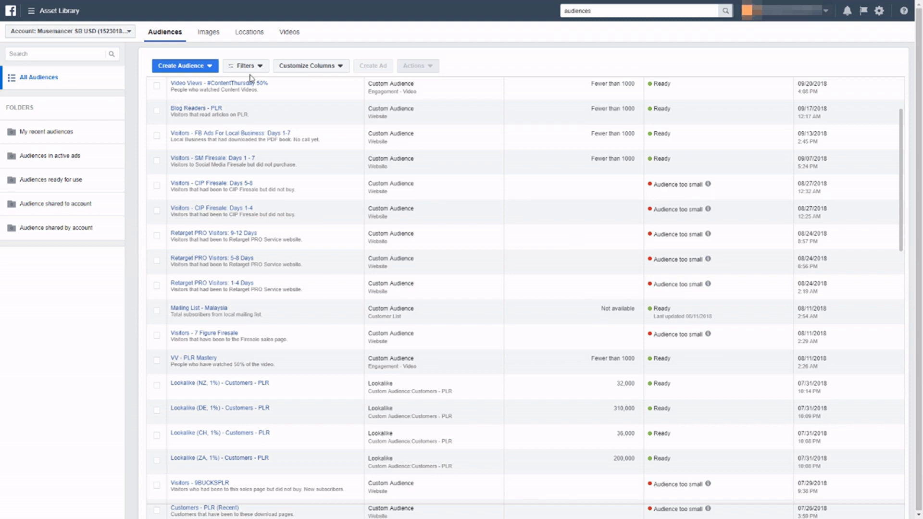
click(196, 69)
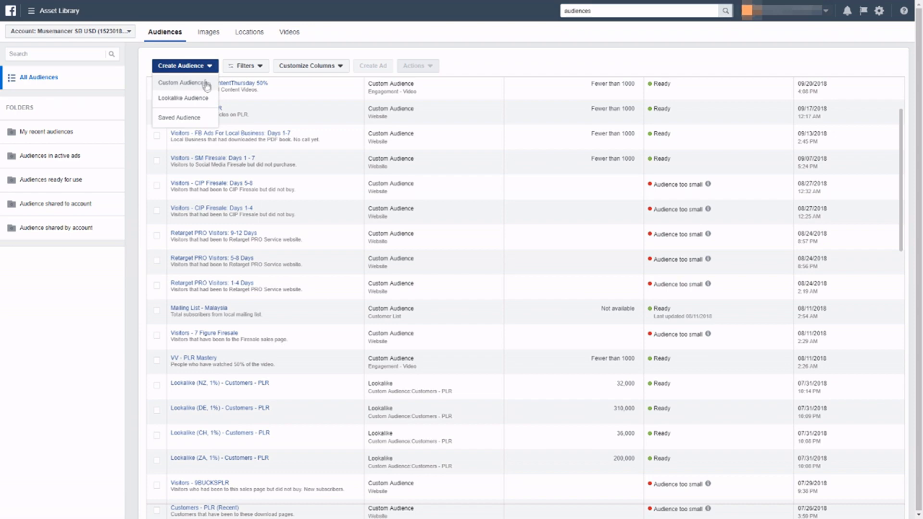
click(206, 85)
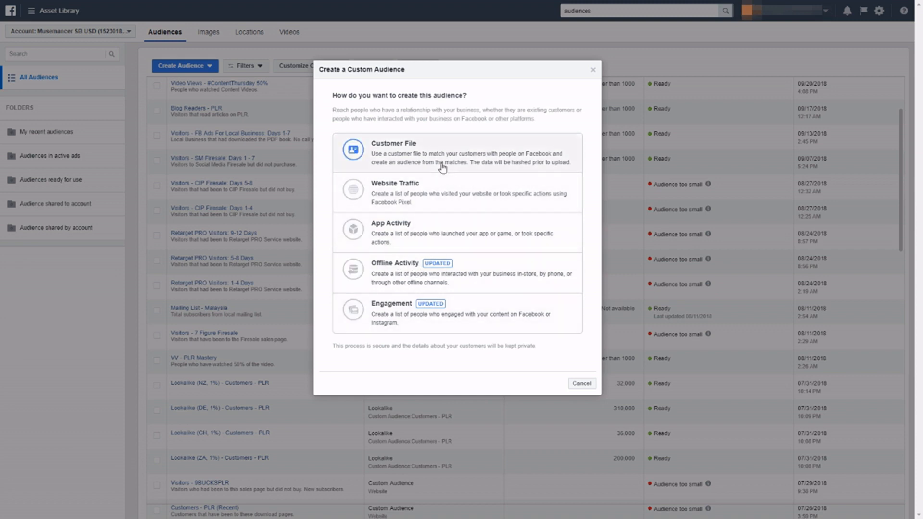
click(458, 194)
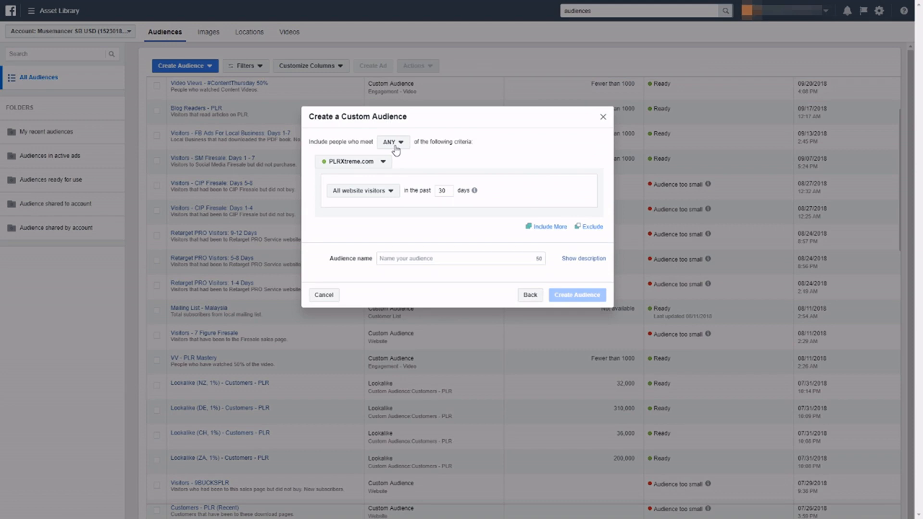
- Set the EdmundLoh.net pixel as the custom audience's traffic source
click(339, 163)
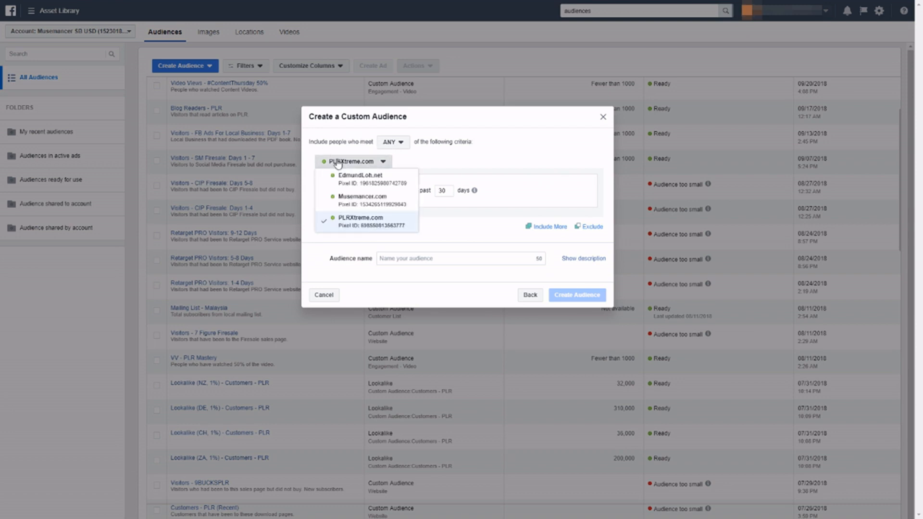
click(336, 159)
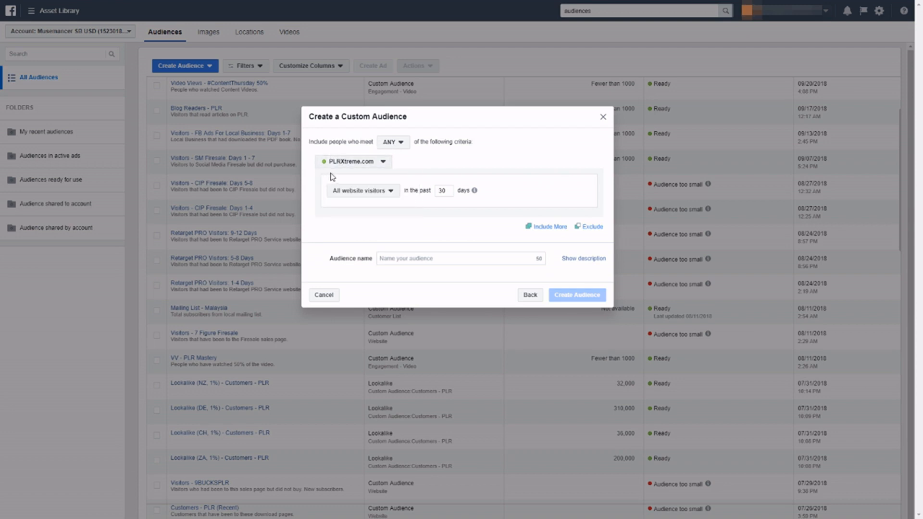
click(331, 164)
drag(343, 147, 346, 149)
click(347, 152)
click(376, 163)
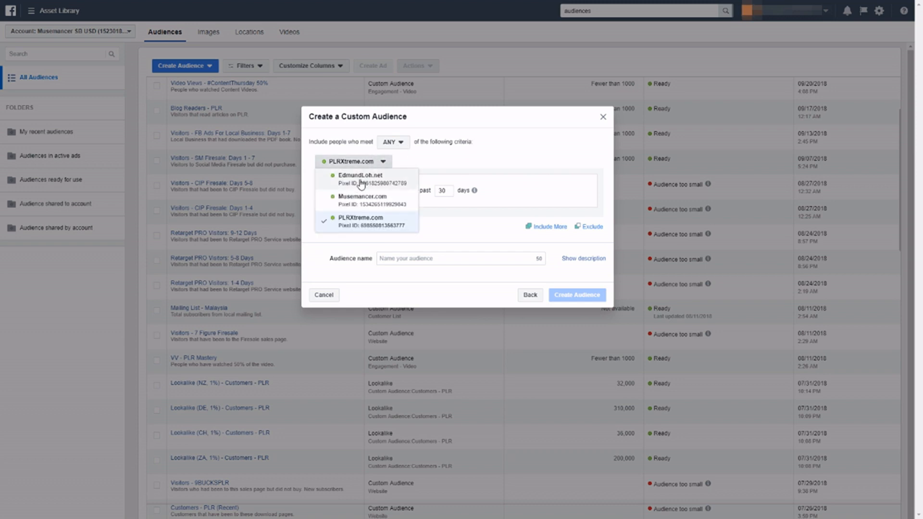
click(359, 182)
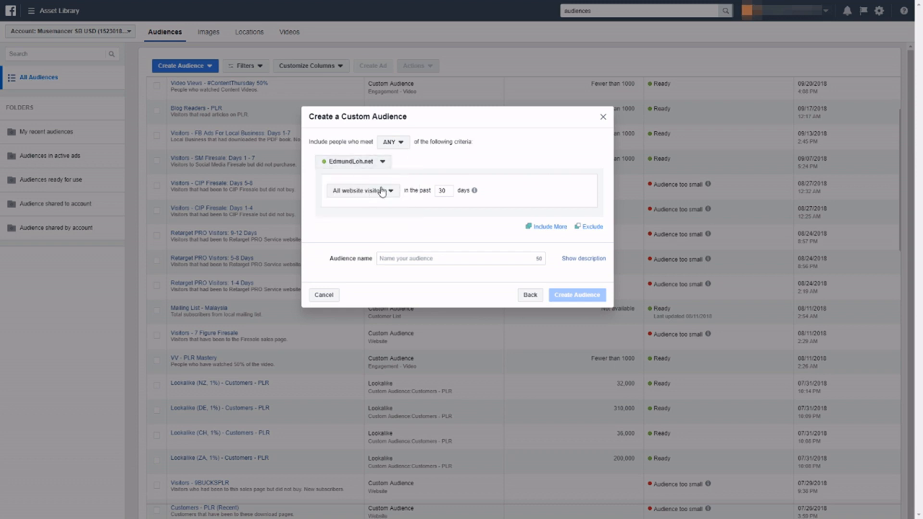
- Base the audience on people who visited specific web pages and review the help for its period in days
click(371, 192)
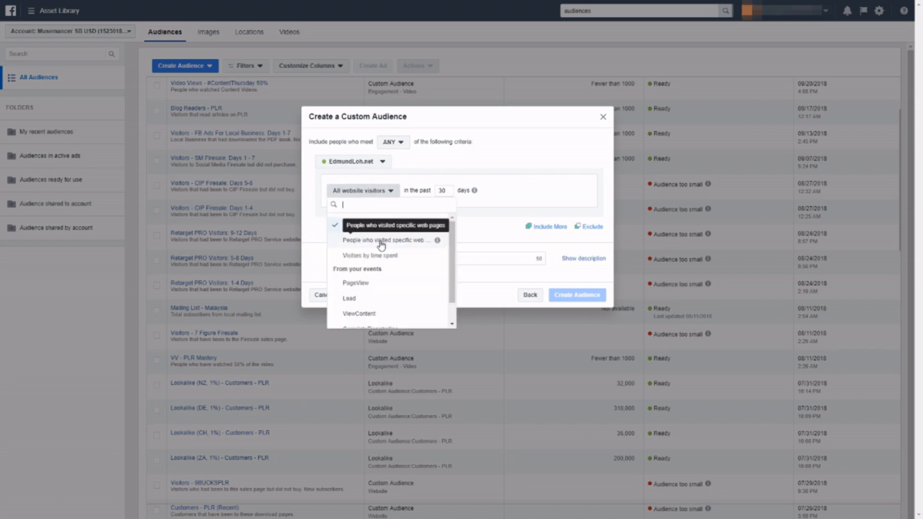
scroll(389, 272, down, 2)
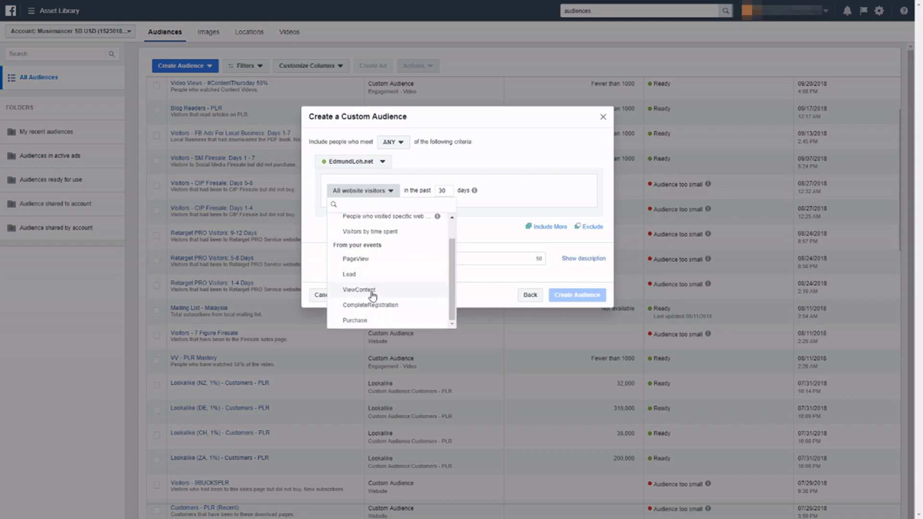
scroll(378, 293, up, 2)
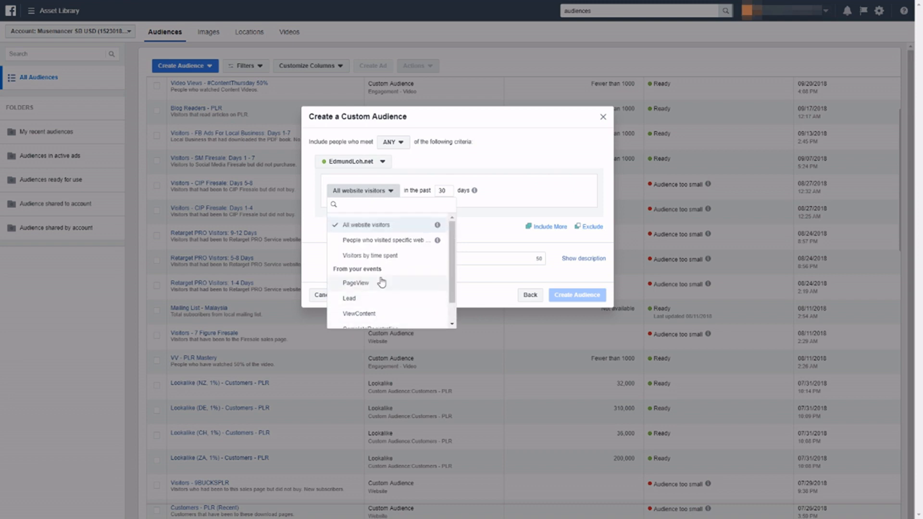
click(394, 242)
double_click(495, 175)
mouse_move(529, 176)
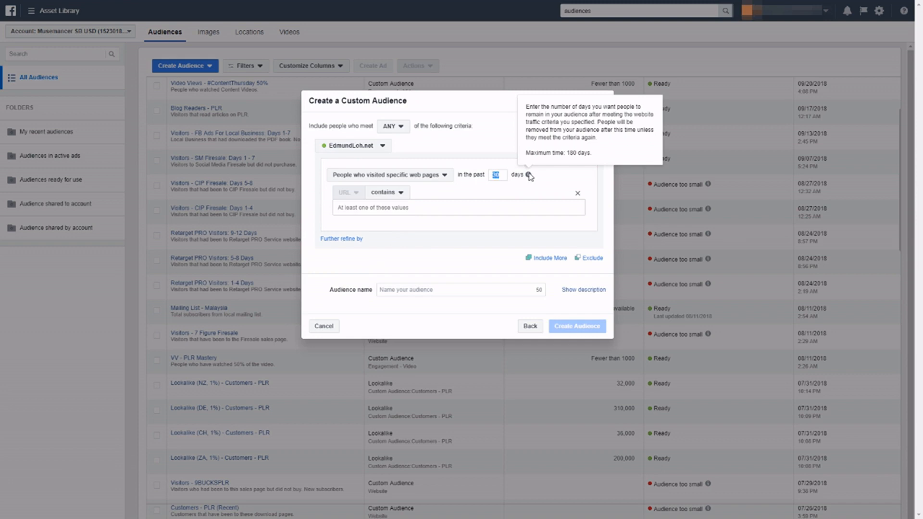
click(500, 176)
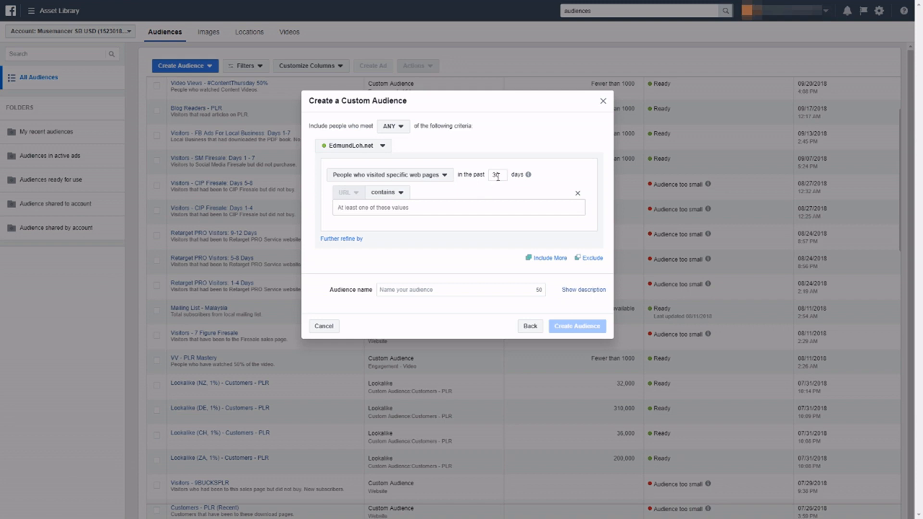
double_click(497, 176)
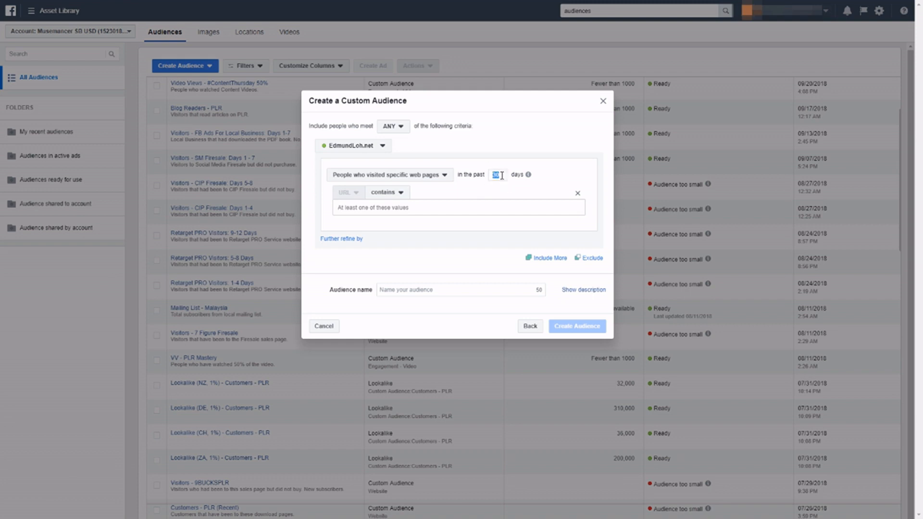
click(492, 208)
text(http://edmundloh.net/fbadslocal/)
key(Return)
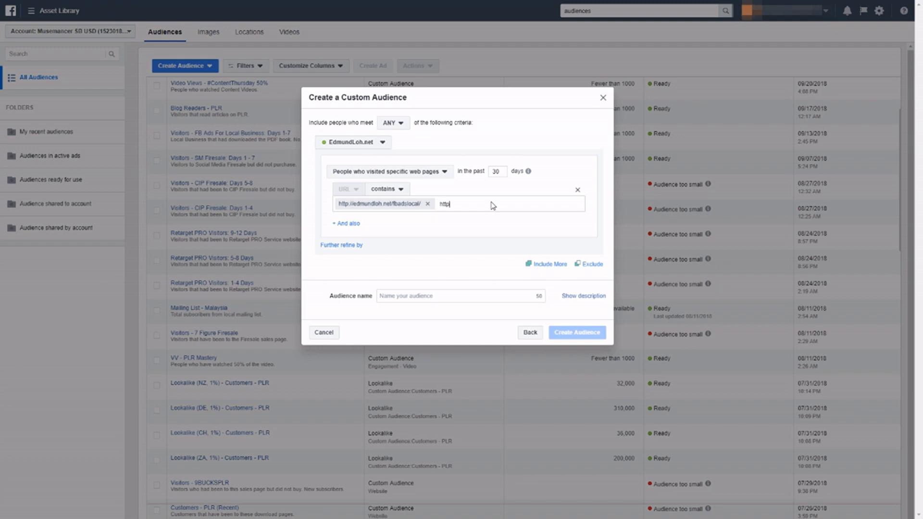
text(mundloh.net/fbadslocal/call/)
key(Return)
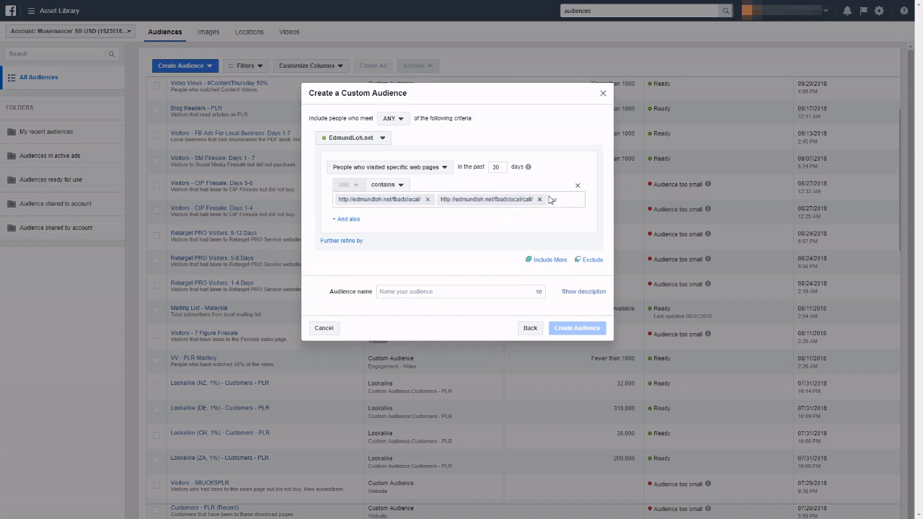
text(http://edmundloh.)
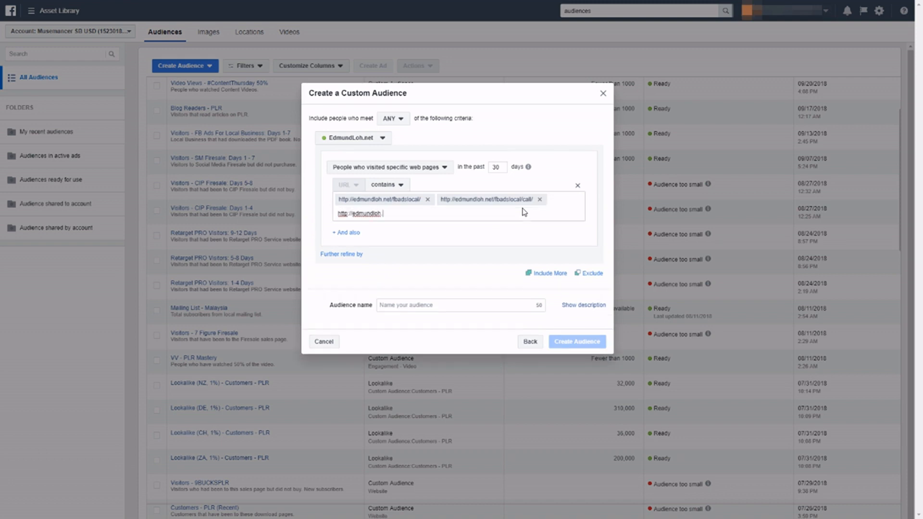
text(net/fbadslocal/thank)
key(Return)
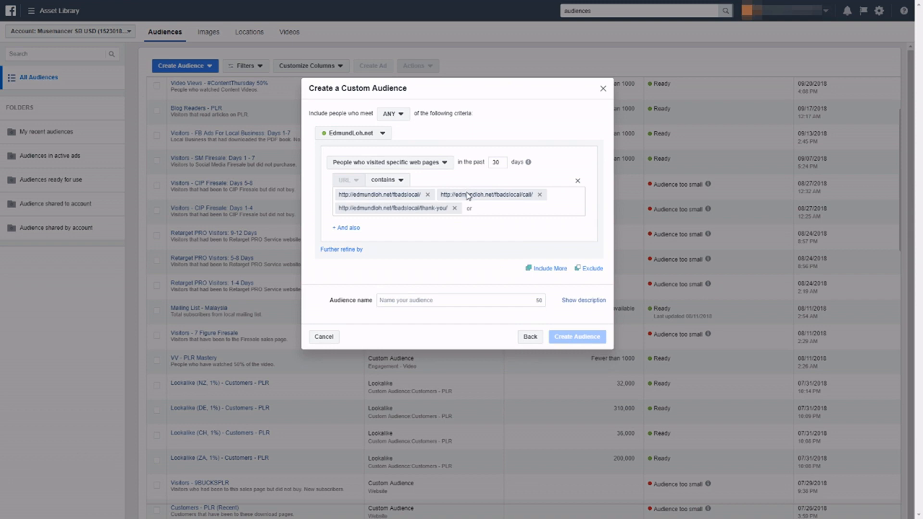
click(591, 270)
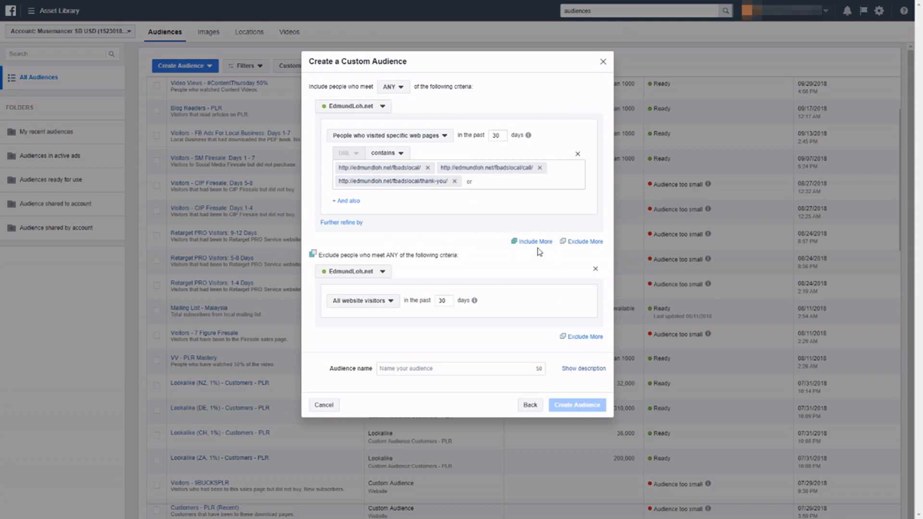
click(371, 307)
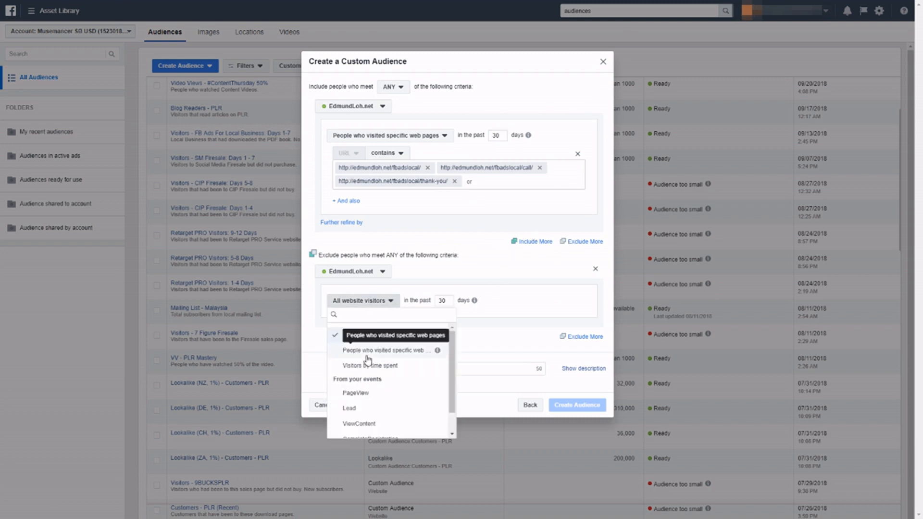
click(368, 351)
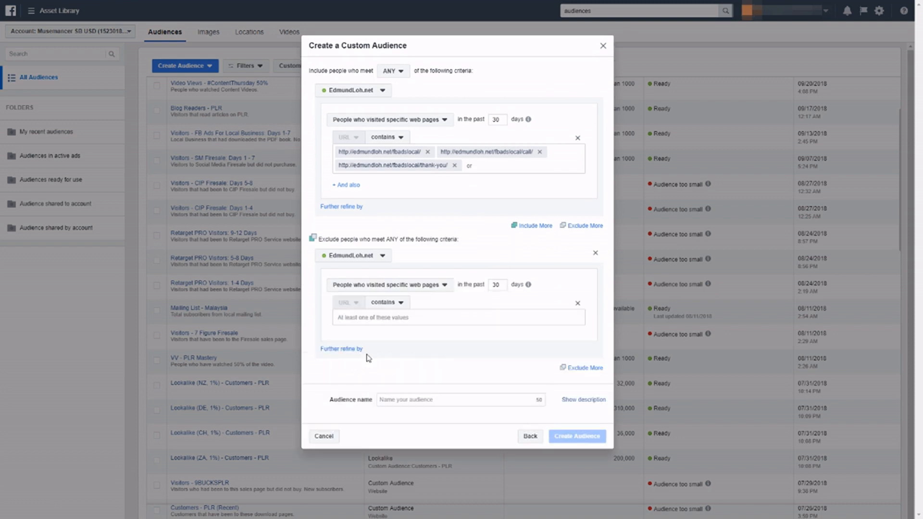
click(386, 318)
text(http://edmundloh.net/fbadslocal/do)
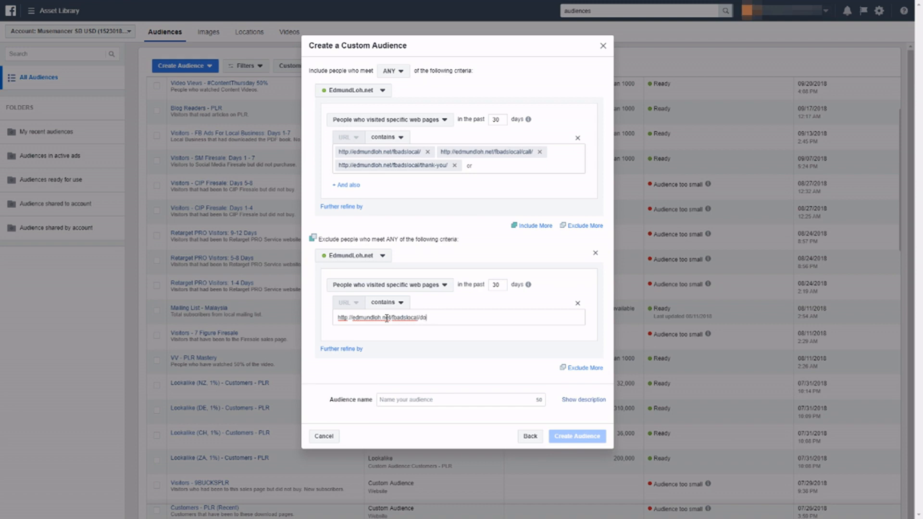
text(wnload-page/)
key(Return)
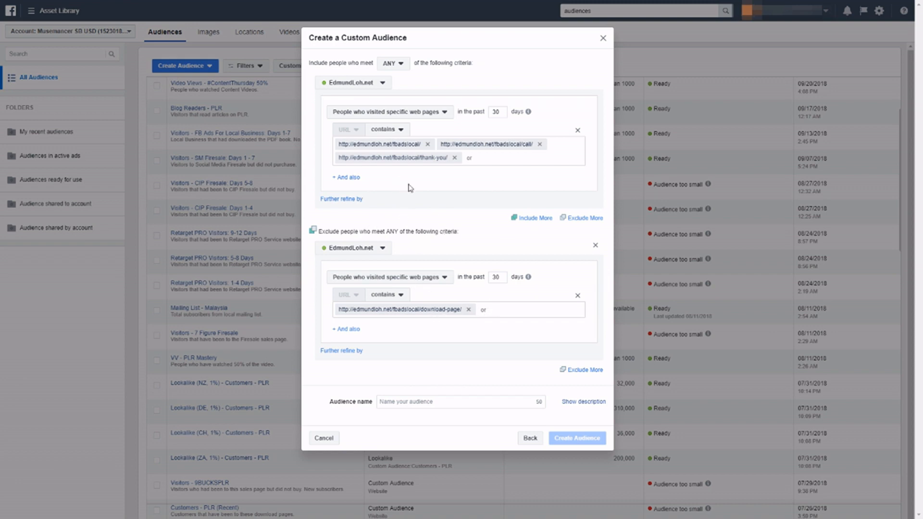
- Name the custom audience "Visitors - FB Ads Local TEST"
click(419, 406)
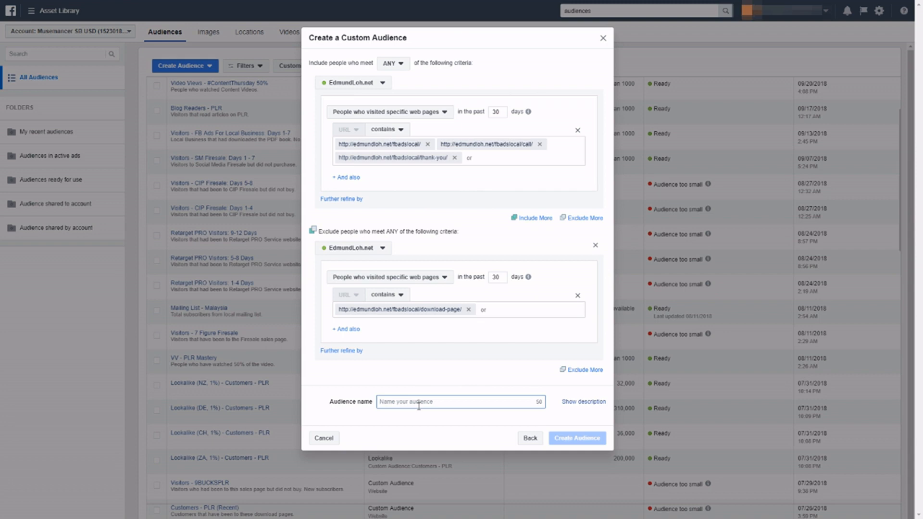
text(Visi)
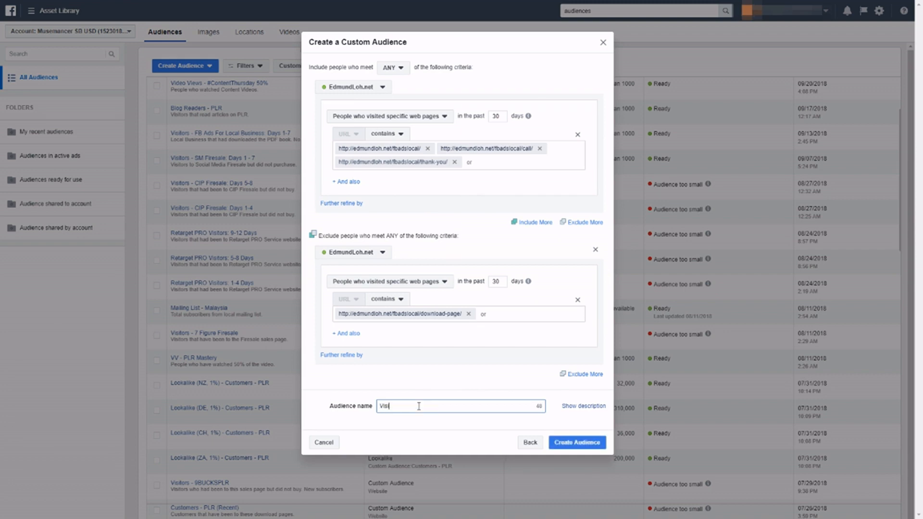
text(tors - FB Ads Local TEST)
click(448, 422)
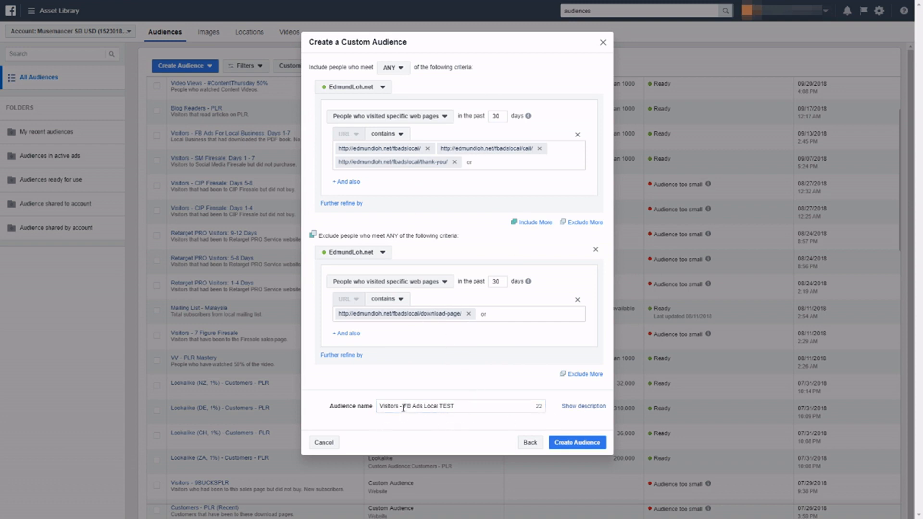
- Add the description "Visitors that had been to FB Ads Local but did not purchase." to the audience
click(569, 408)
click(458, 427)
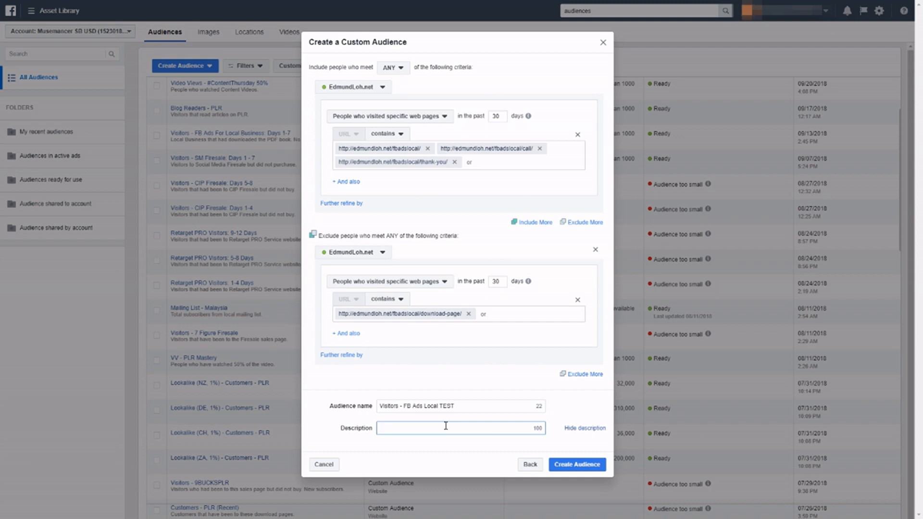
text(Visitors that )
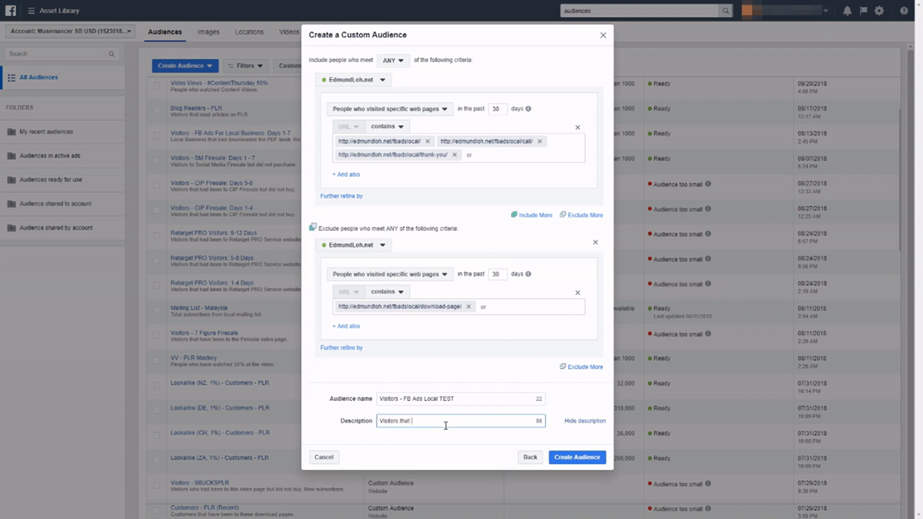
text(had been to FB Ads Local but did not purchase.)
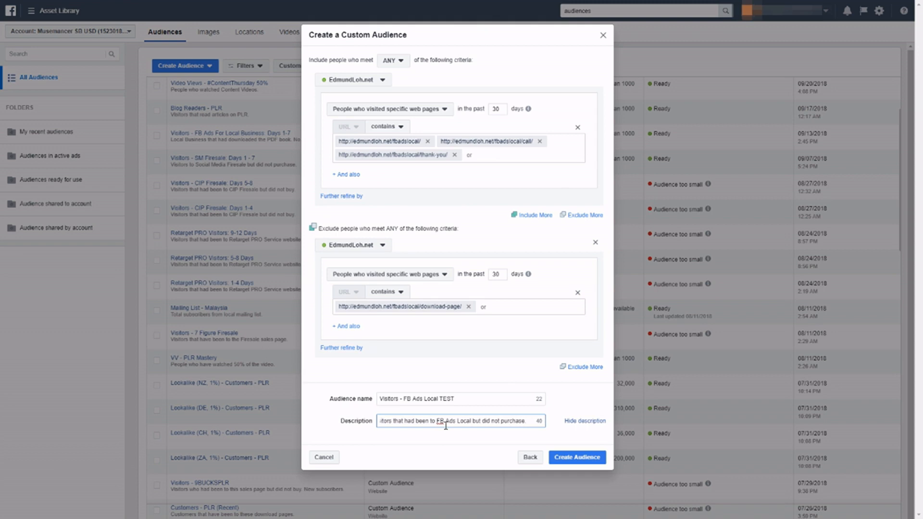
- Create the website-visitor audience, close its confirmation and review the help for its availability status
click(567, 461)
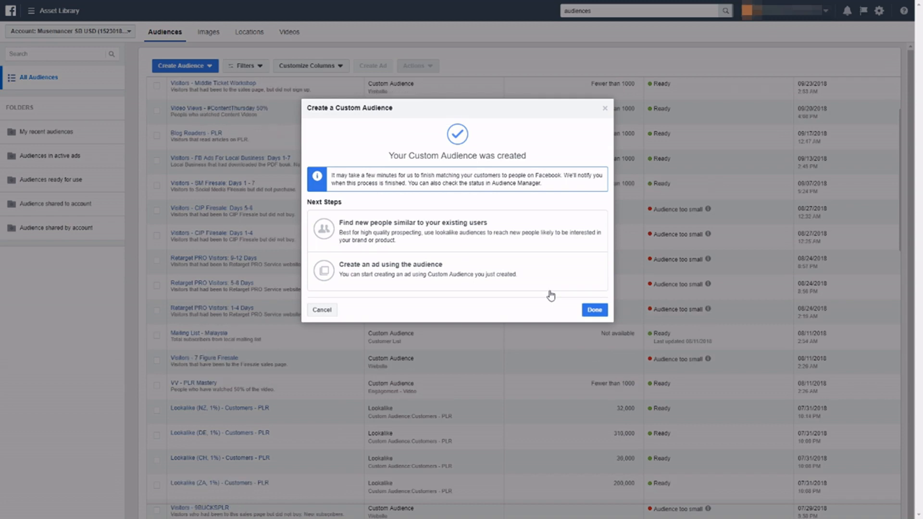
click(594, 310)
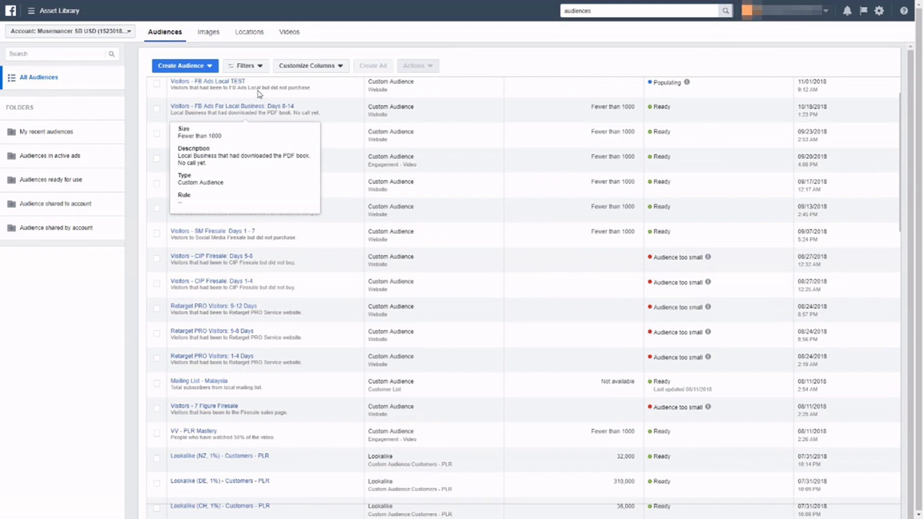
mouse_move(256, 89)
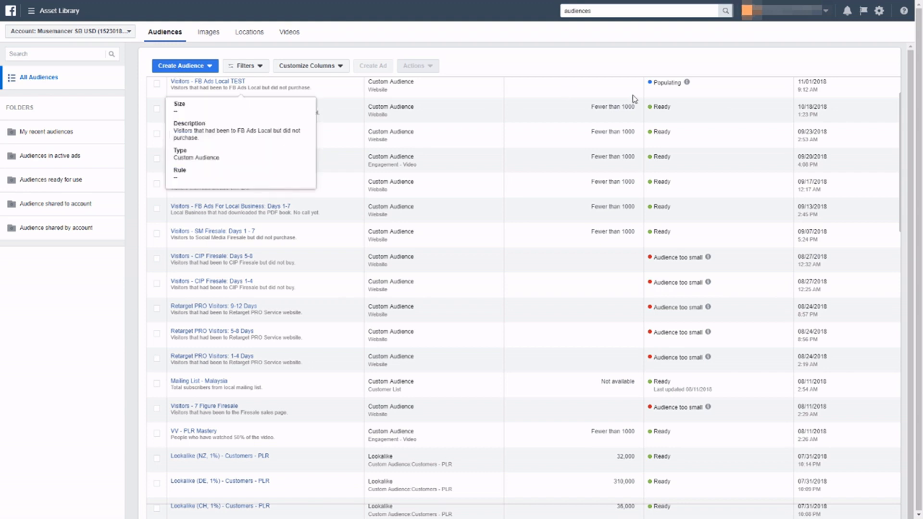
mouse_move(686, 85)
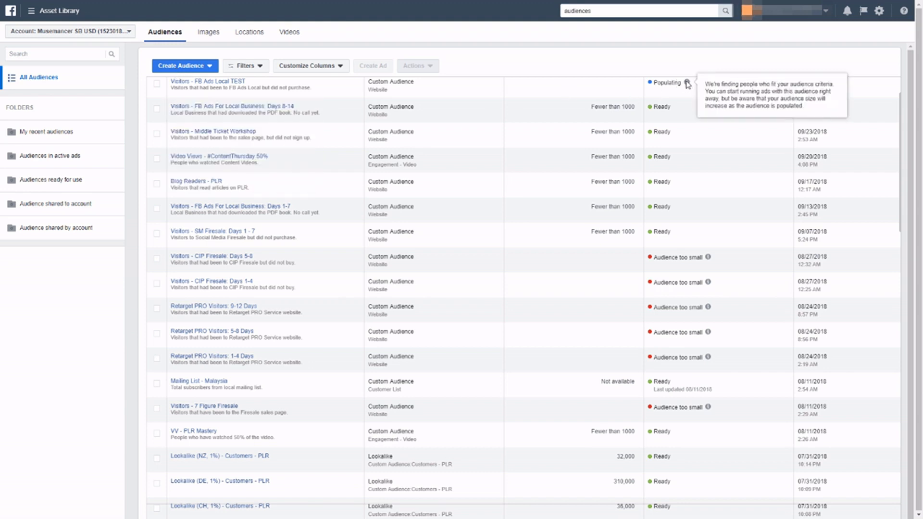
- Start a custom audience based on video engagement, targeting people who have watched at 50% of the video
click(207, 65)
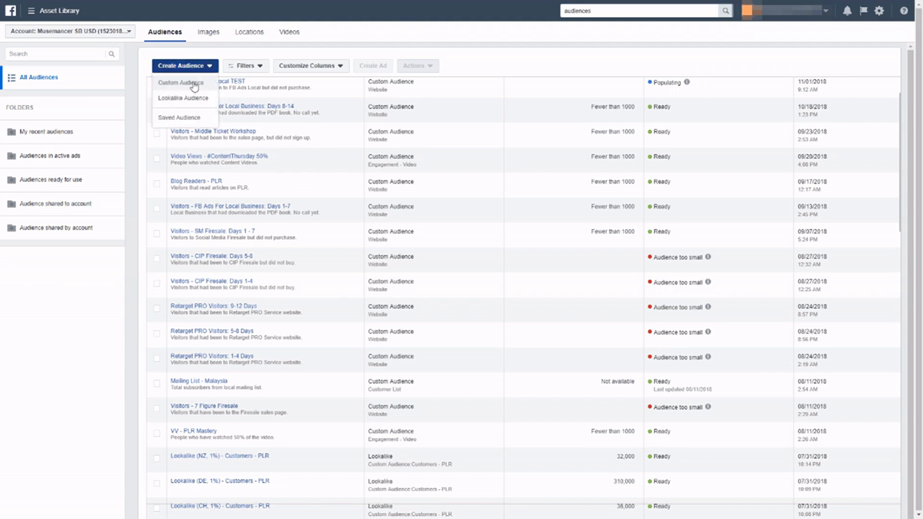
click(193, 85)
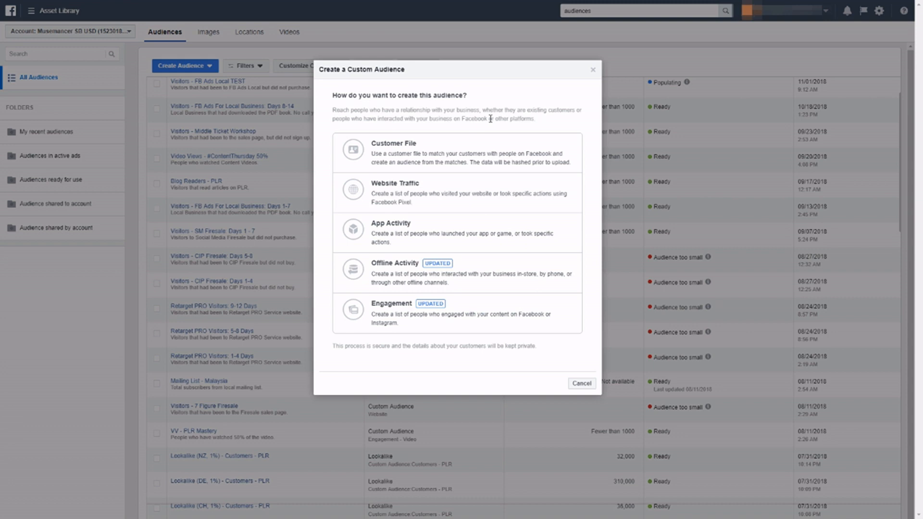
click(395, 316)
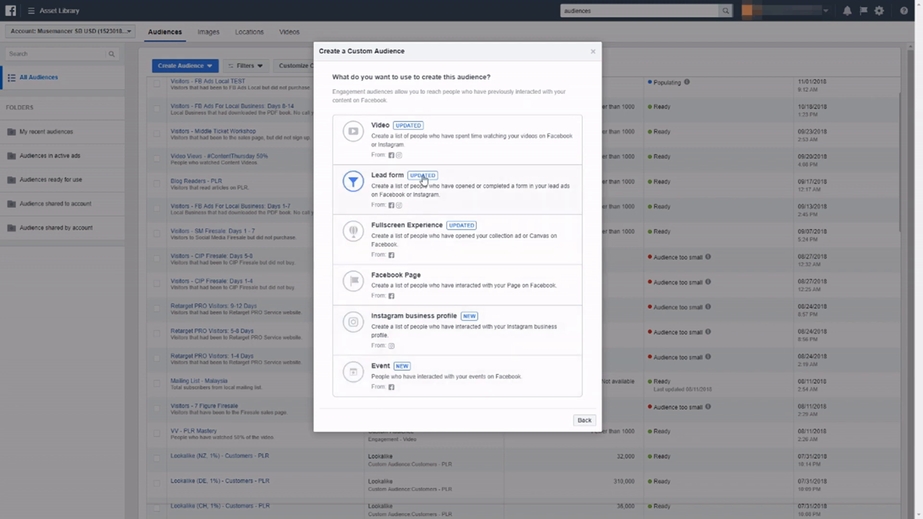
click(429, 151)
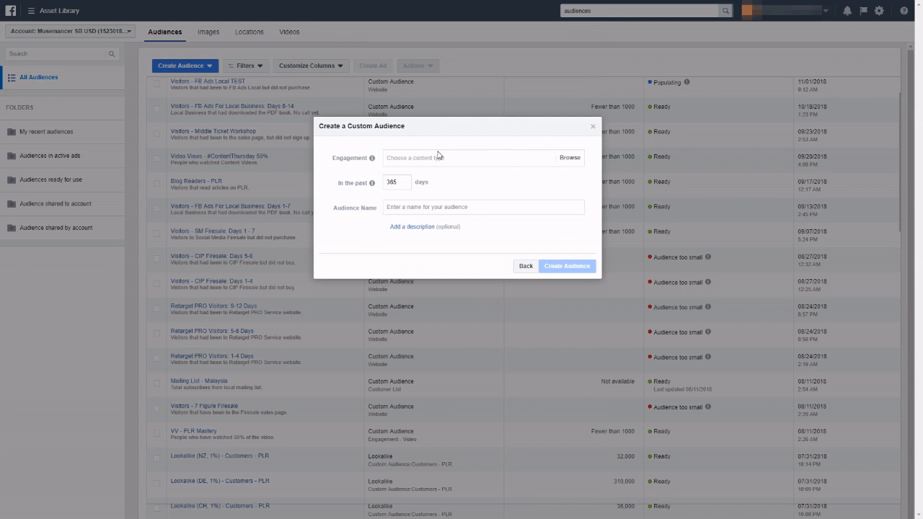
click(440, 158)
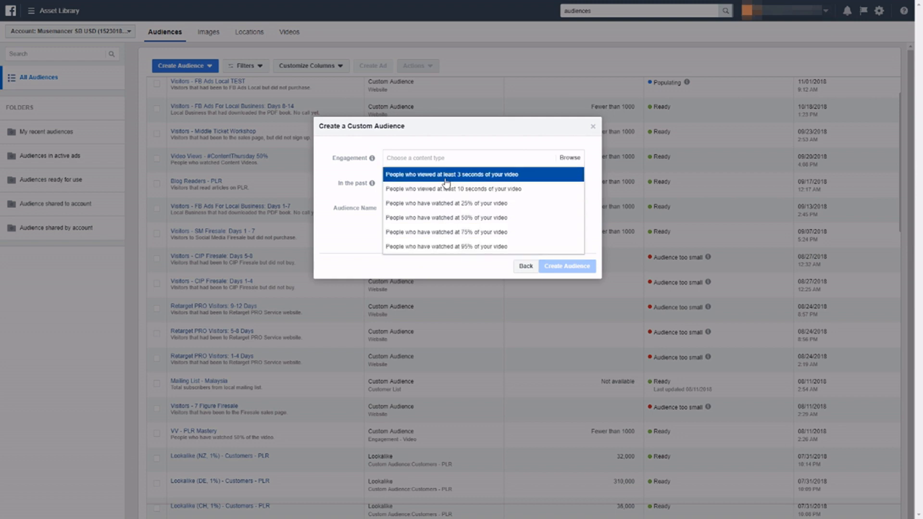
click(463, 221)
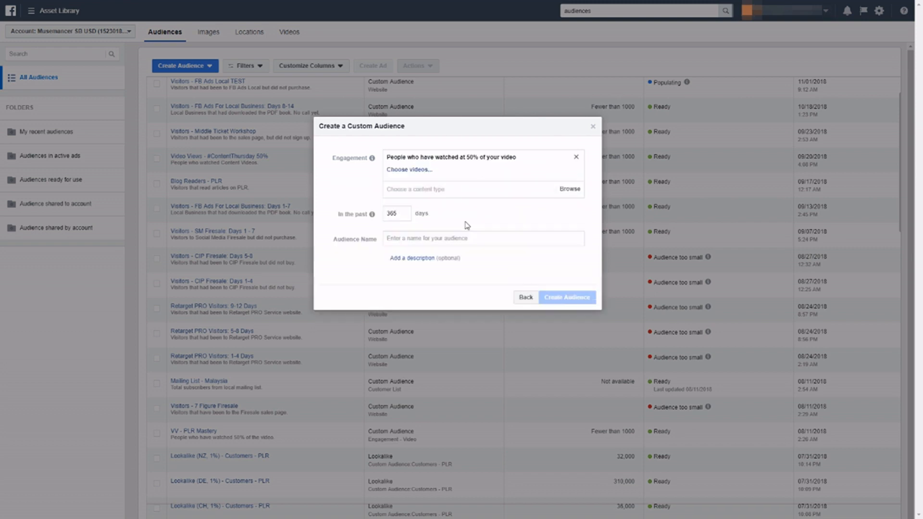
- Choose the video "Why Low Ticket Is B.S. [Sub Titles]" from the EdmundLoh.net owner's Facebook page for the engagement rule
click(416, 171)
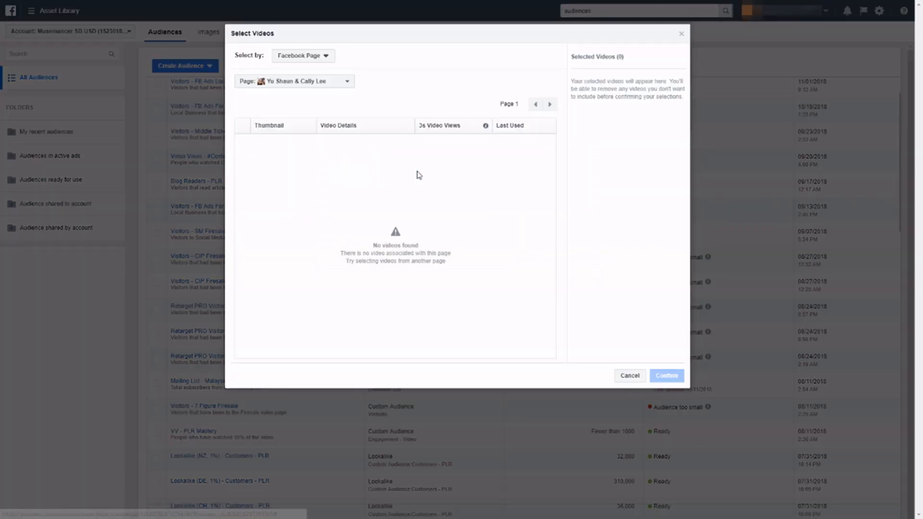
click(340, 86)
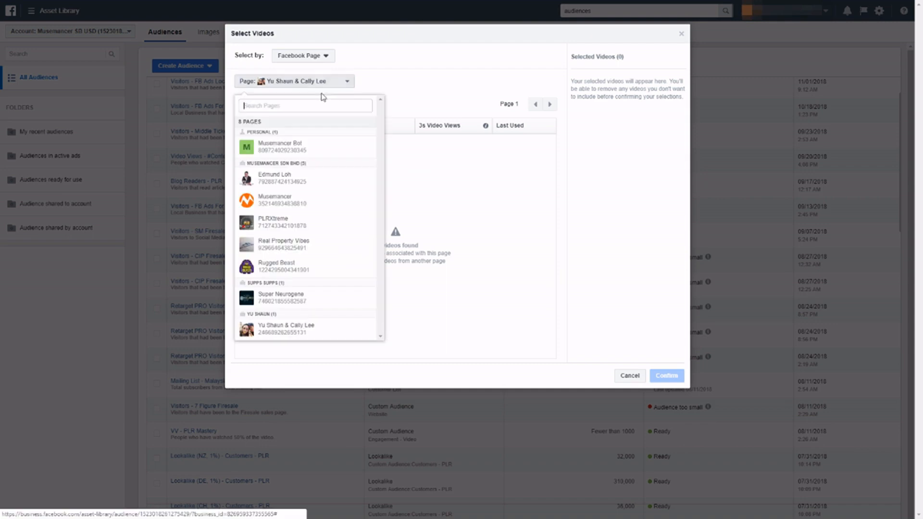
click(308, 188)
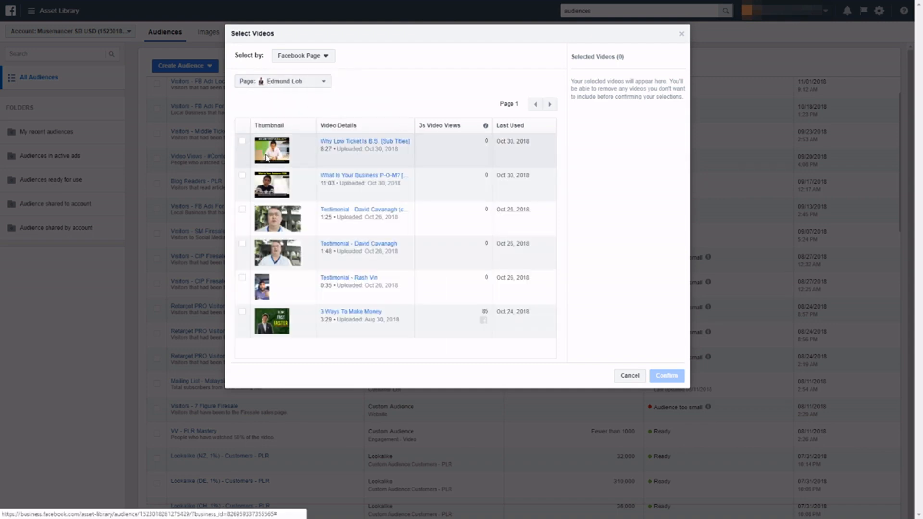
click(242, 141)
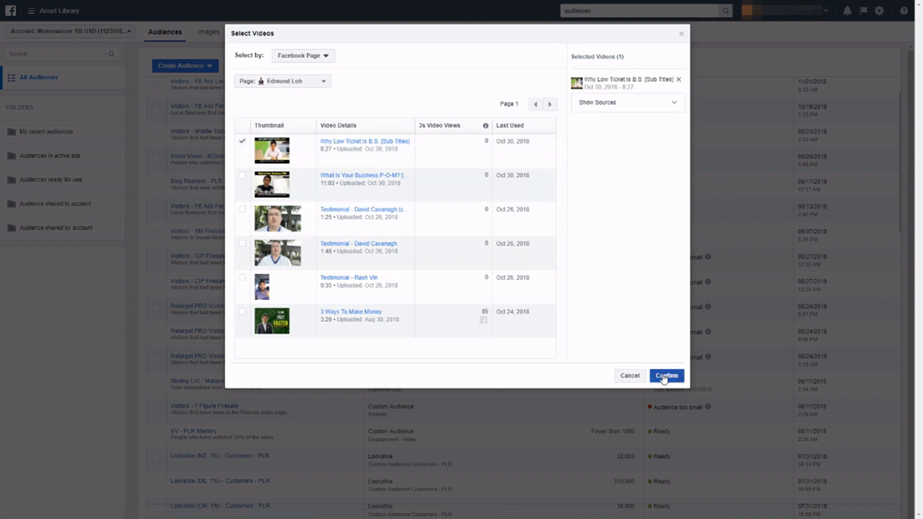
click(242, 142)
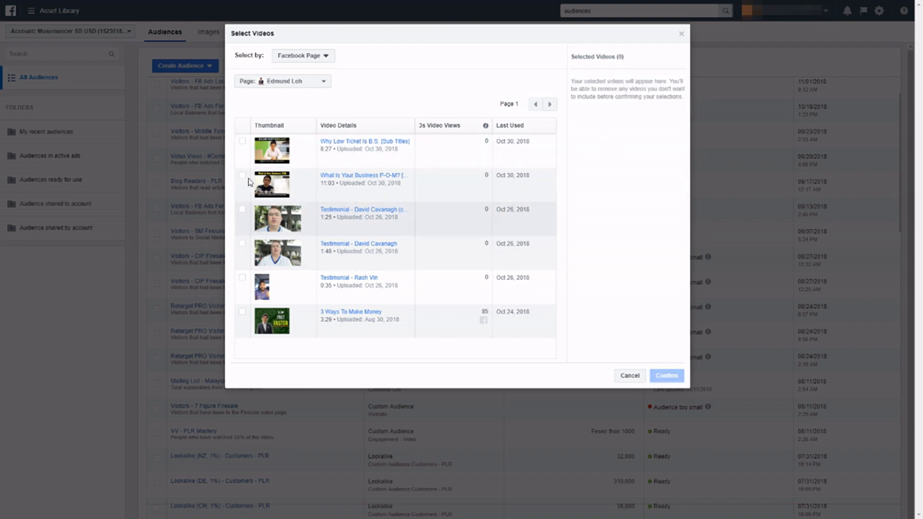
click(248, 141)
click(676, 376)
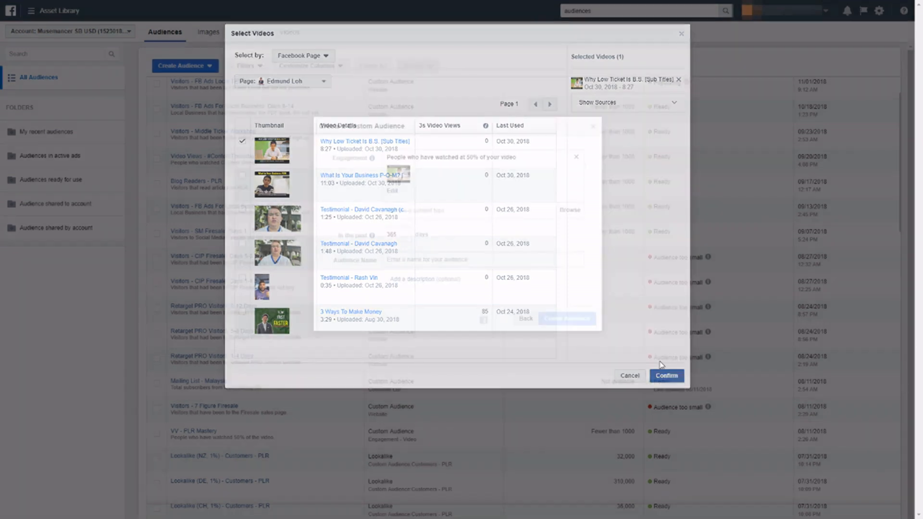
- Set the engagement period to the past 30 days and name the audience "Video Views - Low Ticket Is BS"
mouse_move(373, 235)
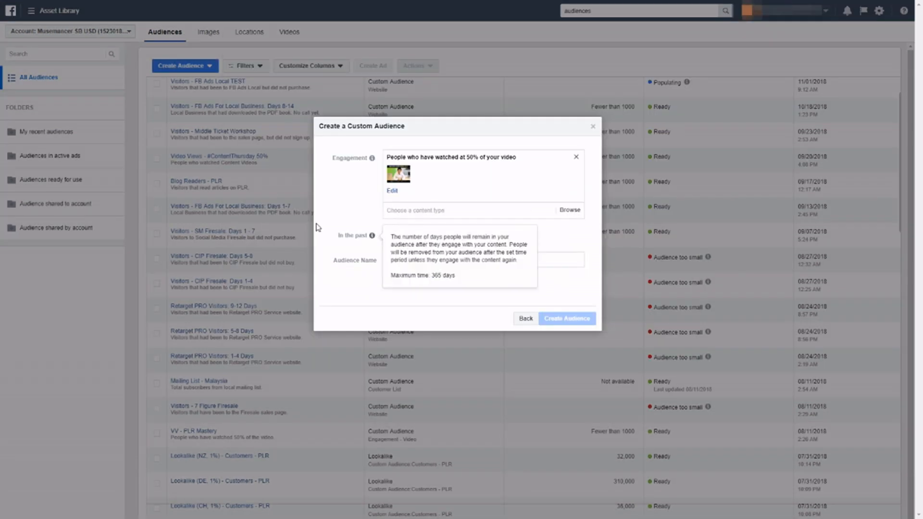
drag(417, 237, 380, 239)
text(30)
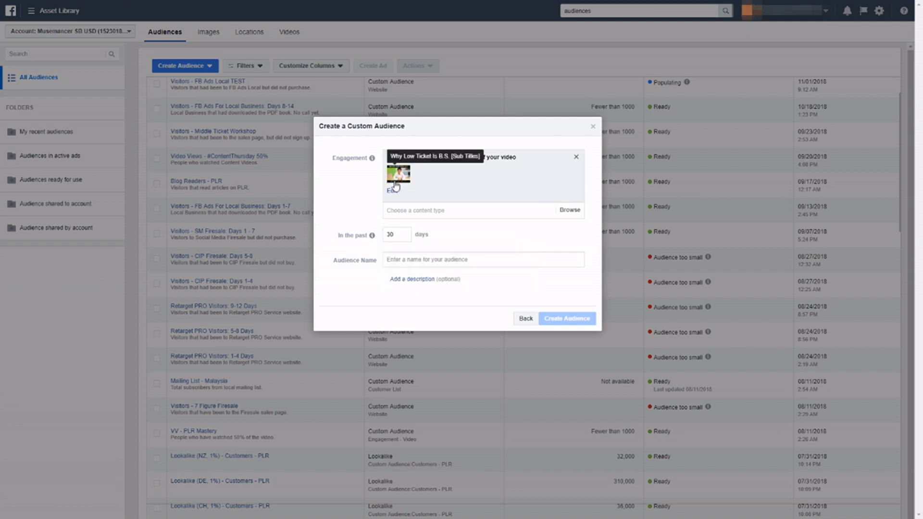
click(433, 259)
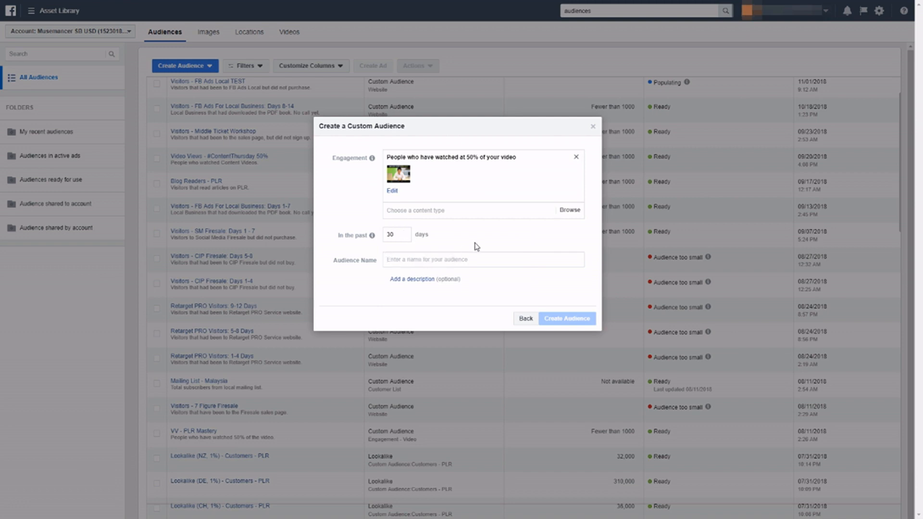
text(Video Views - Low Ticket Is BS)
- Add the description "People that watched 50% of this video." and create the video engagement audience
click(418, 281)
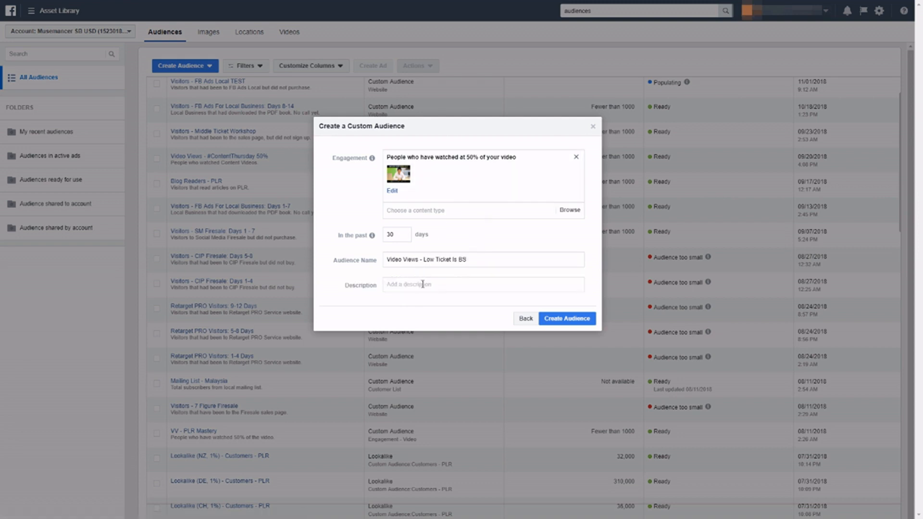
text(People that watched 50% of this video)
click(562, 320)
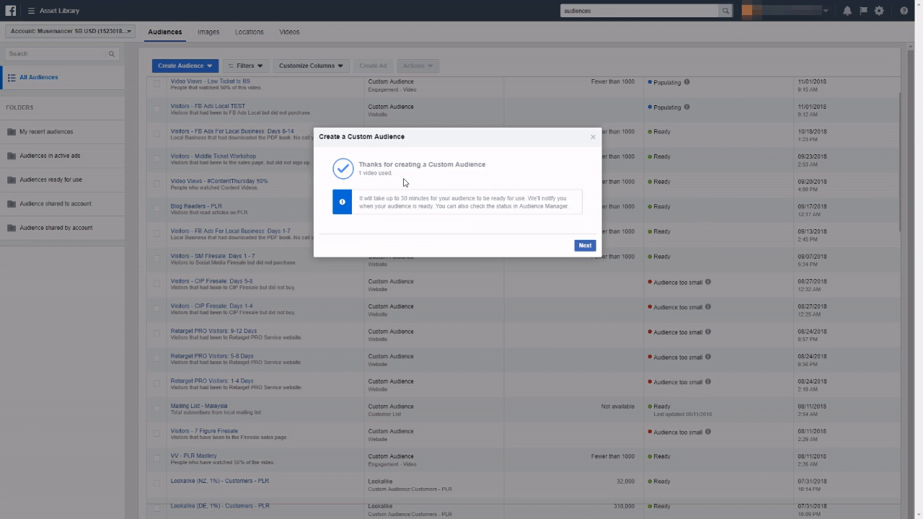
click(585, 246)
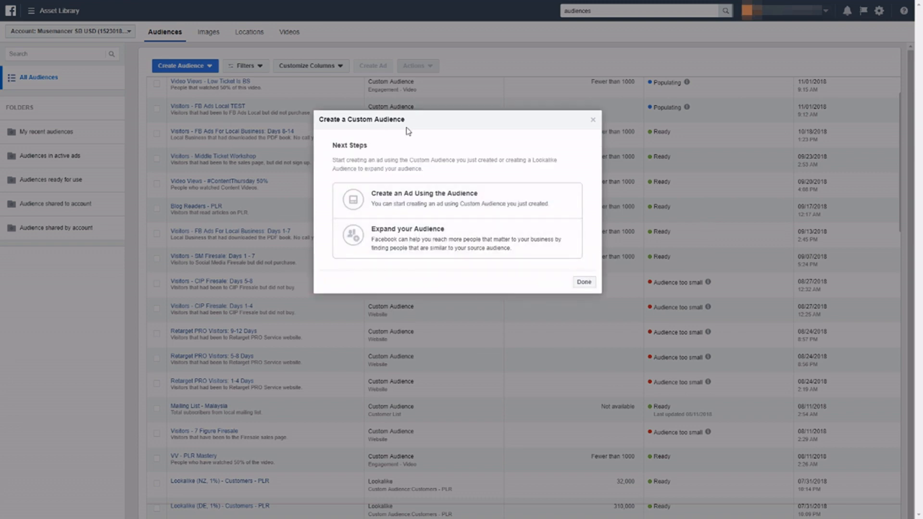
- Finish the video audience and start a custom audience based on Facebook Page engagement for the owner's page
click(583, 283)
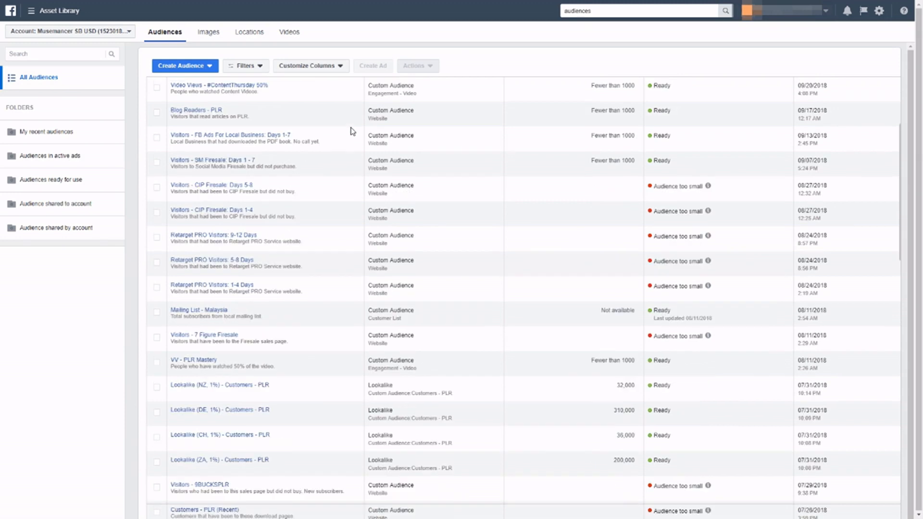
click(195, 70)
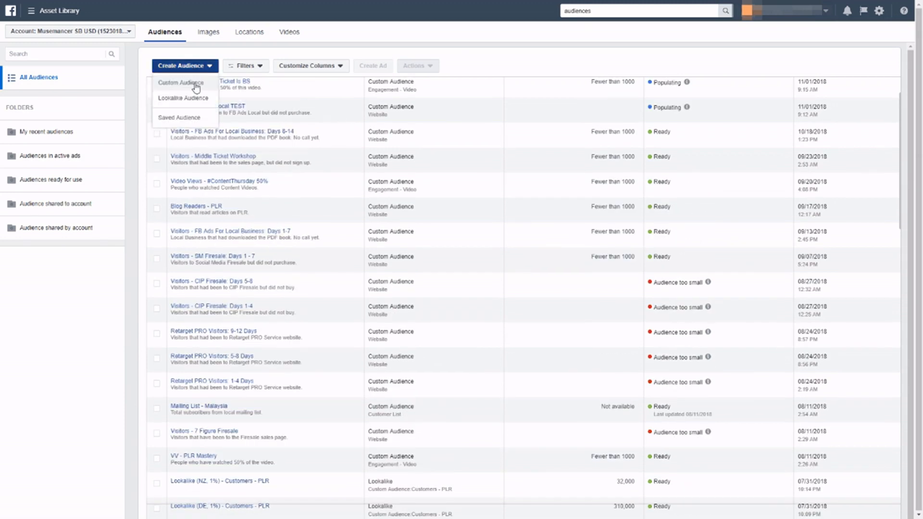
click(195, 84)
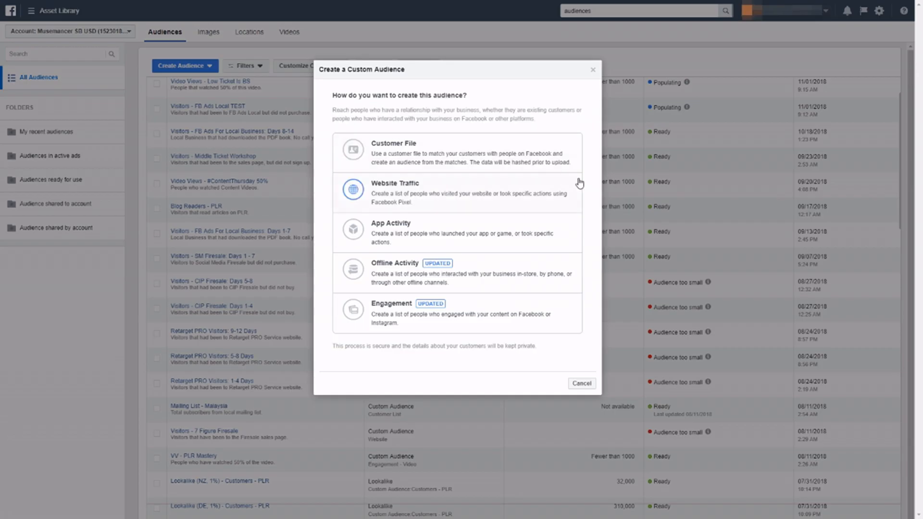
click(397, 307)
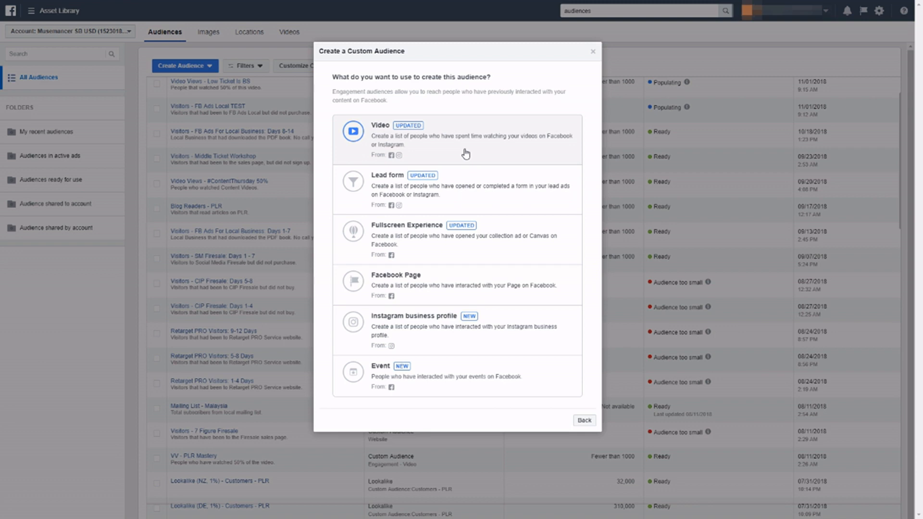
click(512, 288)
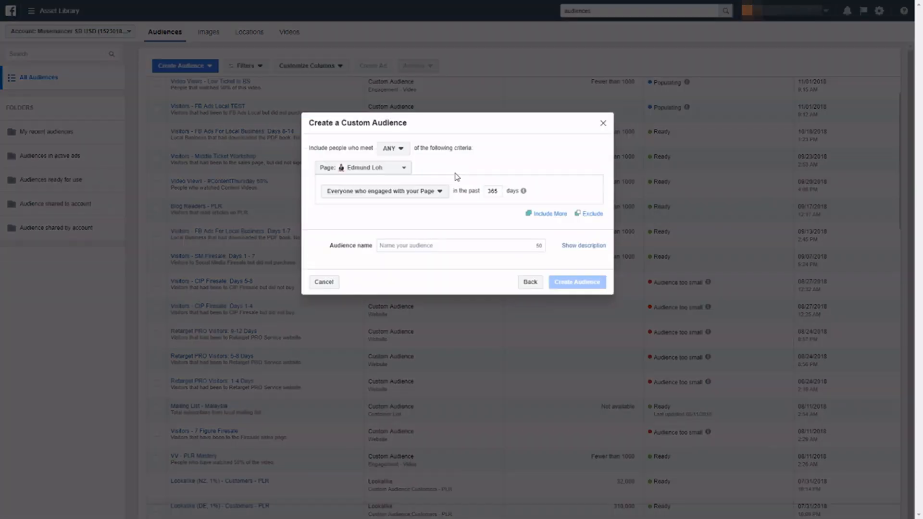
click(394, 169)
click(393, 170)
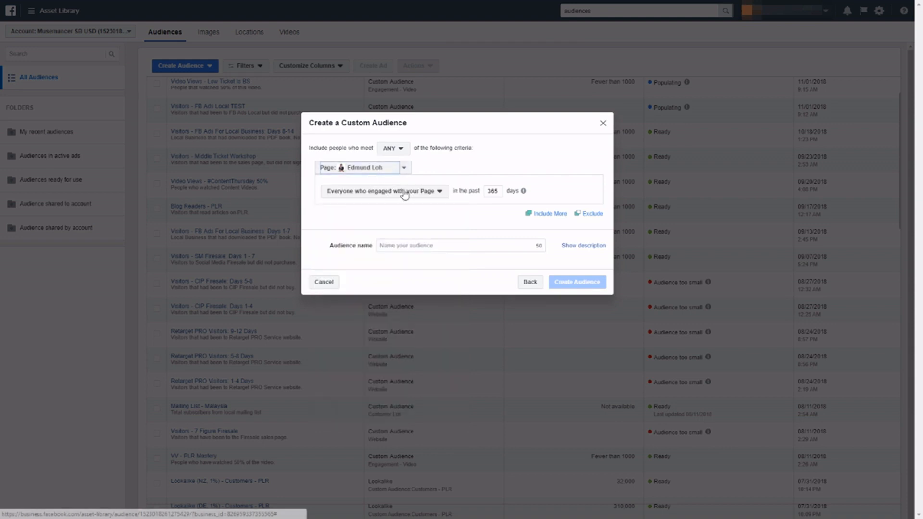
- Target people who engaged with any post or ad on the page in the past 30 days
click(397, 192)
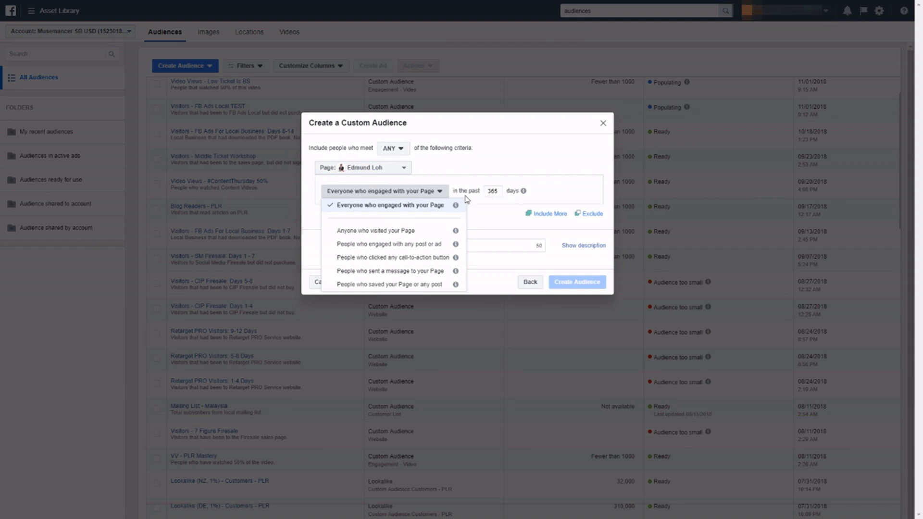
mouse_move(457, 209)
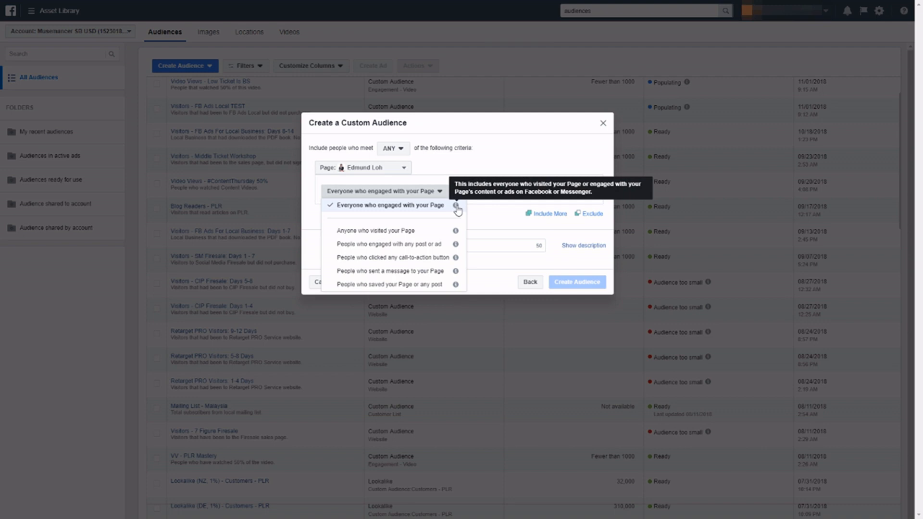
click(432, 245)
click(442, 191)
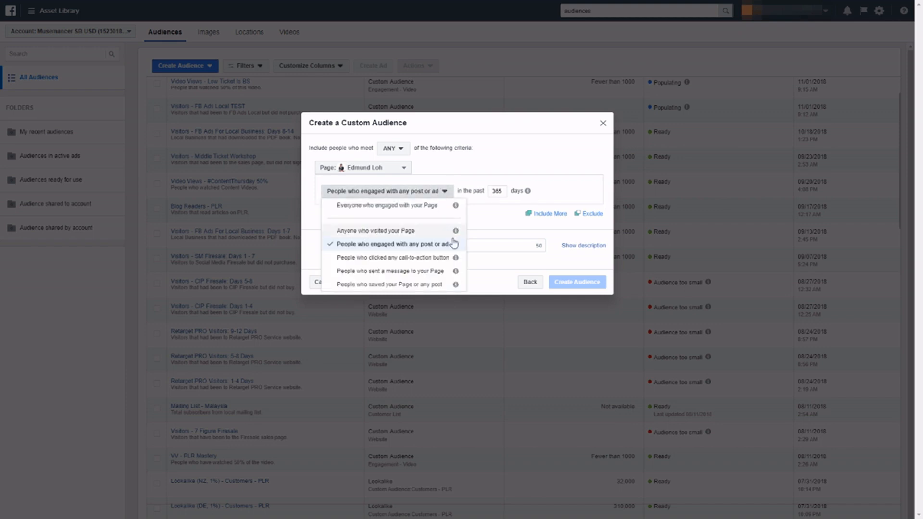
mouse_move(455, 245)
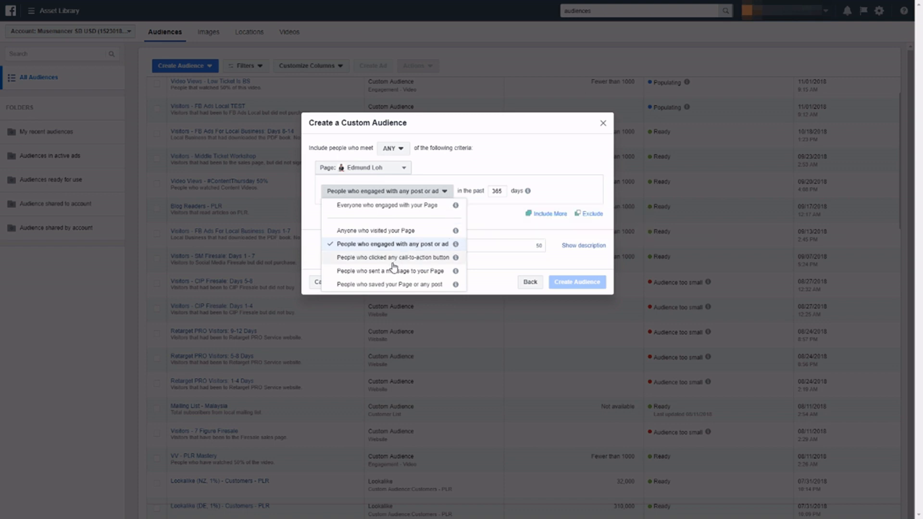
click(510, 158)
mouse_move(503, 191)
mouse_down()
mouse_move(468, 192)
mouse_move(499, 191)
mouse_move(490, 192)
mouse_up()
text(30)
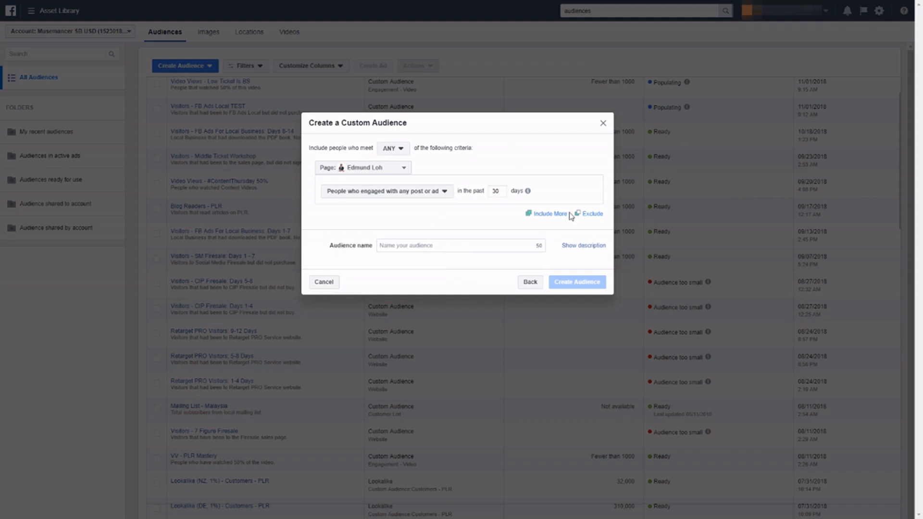
- Name the audience "FB Page" followed by the page owner's full name and "- Post Engagement"
click(451, 244)
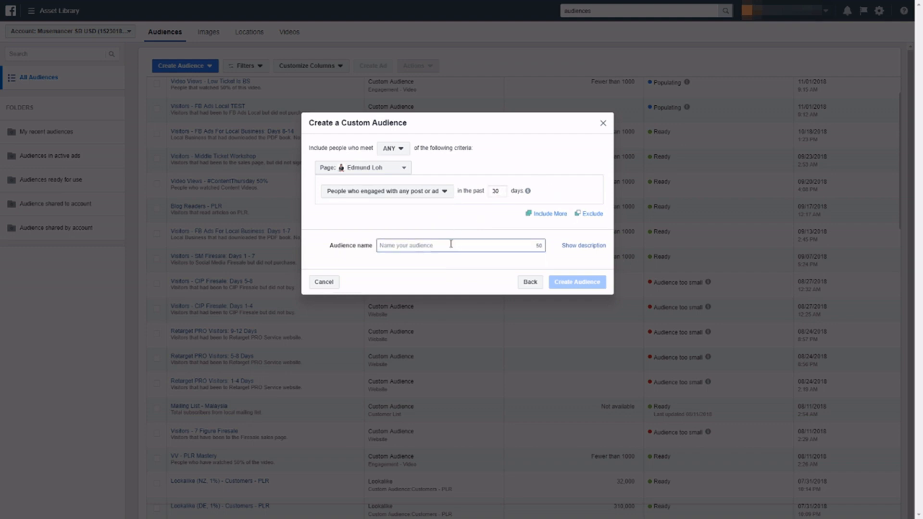
text(FB Page )
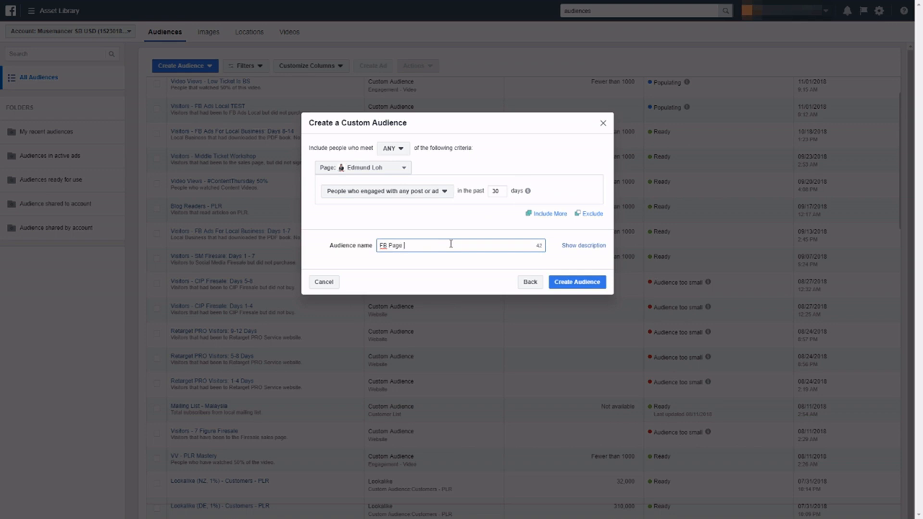
text(Edmund Loh - Post Engagement)
click(515, 237)
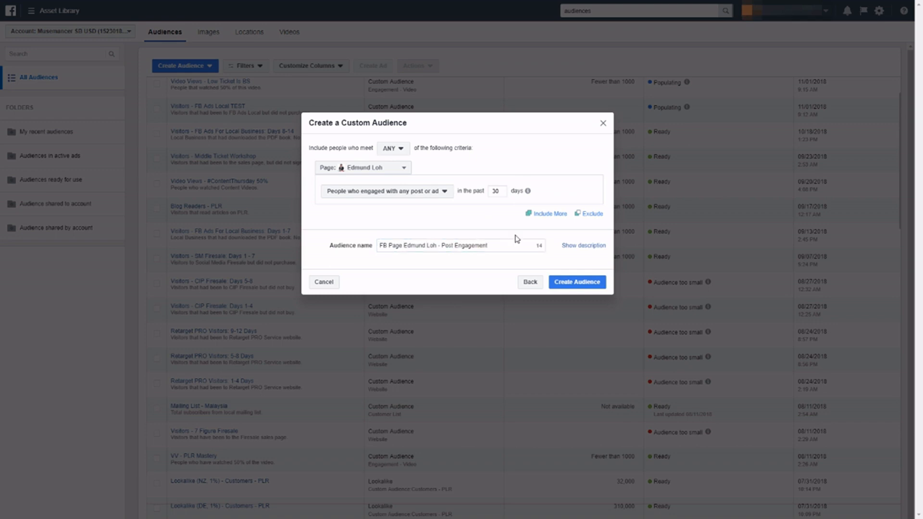
- Add the description "People that engaged with my FB Posts." and create the page engagement audience
click(593, 246)
click(468, 271)
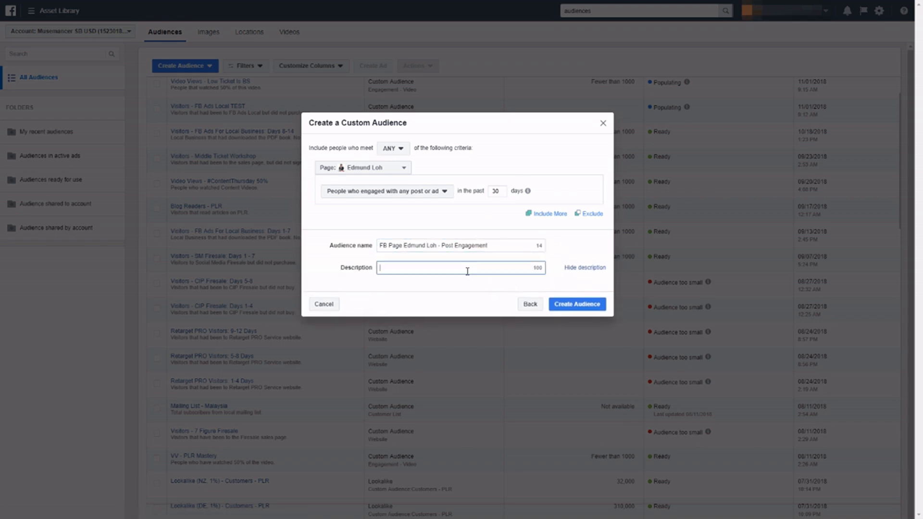
text(People that e)
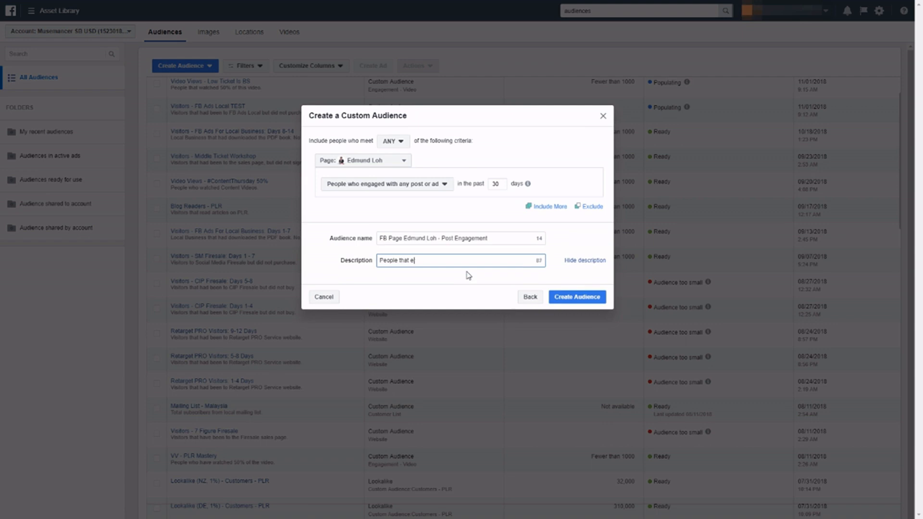
text(ngaged with my FB Posts.)
click(571, 299)
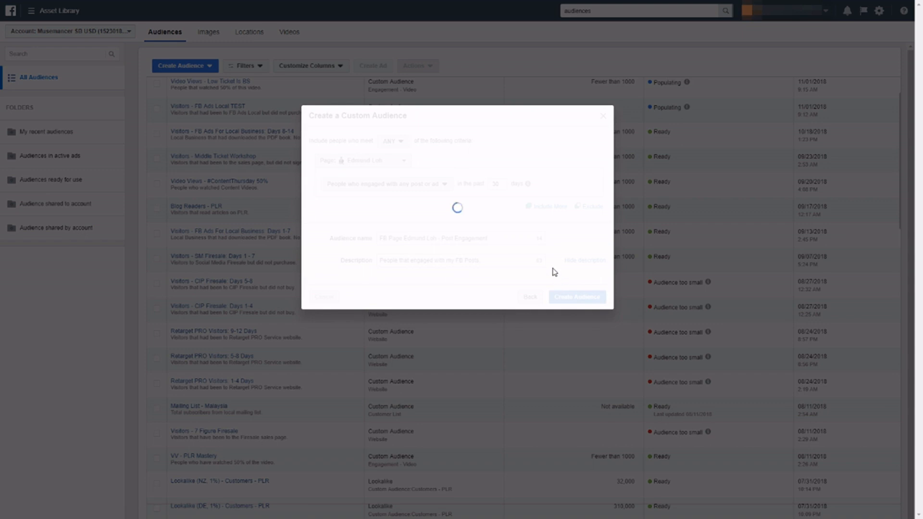
click(595, 310)
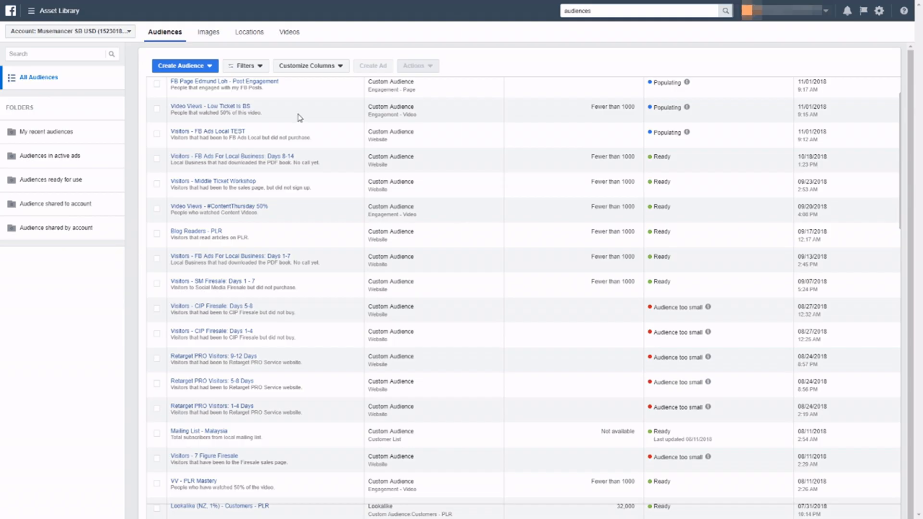
- Start another custom audience based on engagement with an Instagram business profile
click(189, 70)
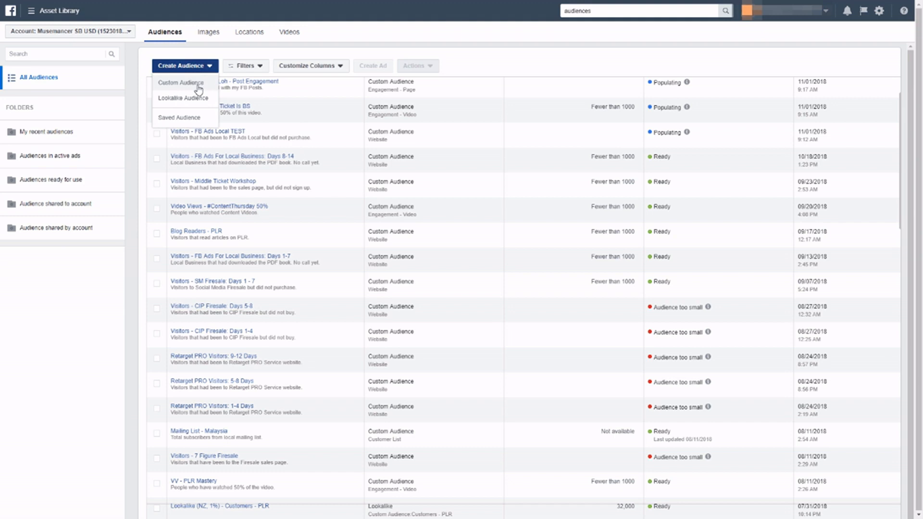
click(198, 88)
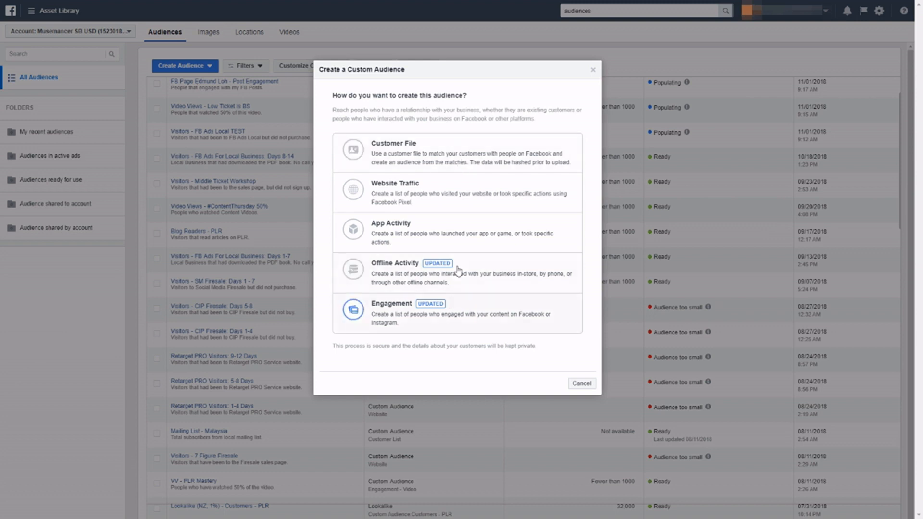
click(482, 308)
click(415, 335)
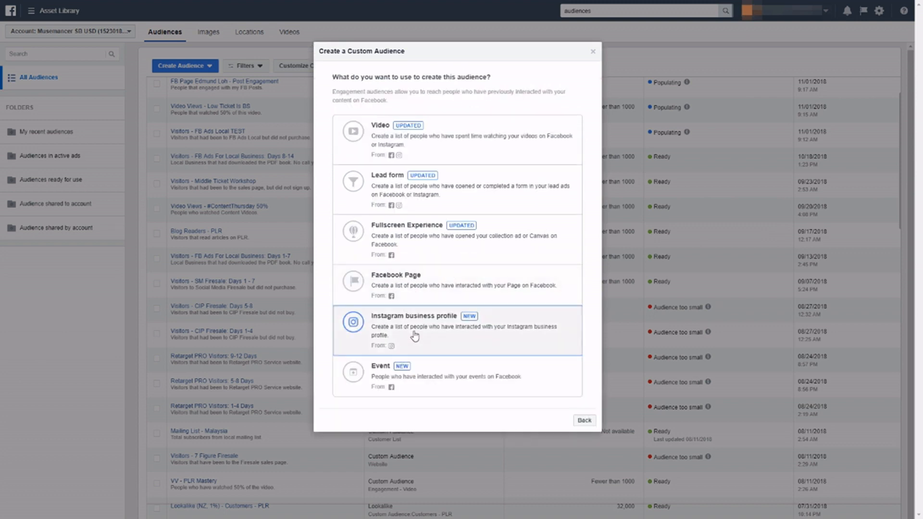
- Select the owner's Instagram profile and include everyone who engaged with the business in the past 30 days
click(404, 191)
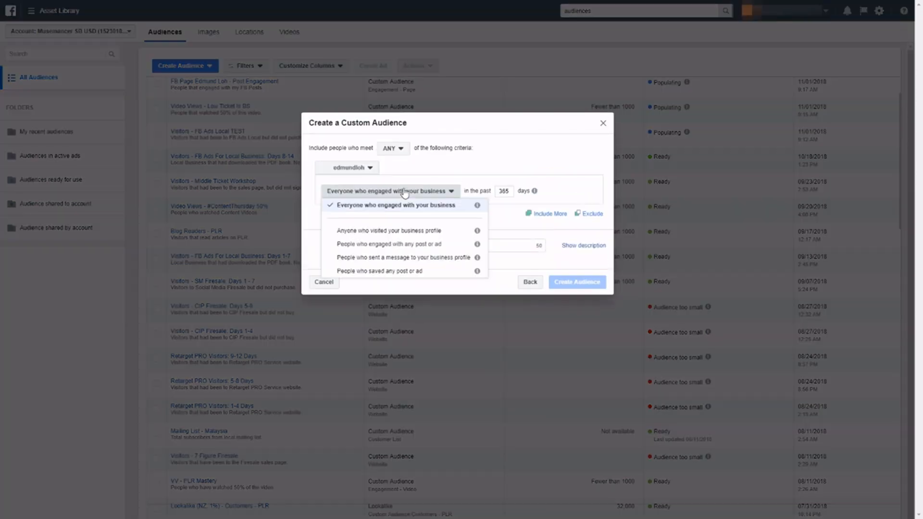
click(368, 168)
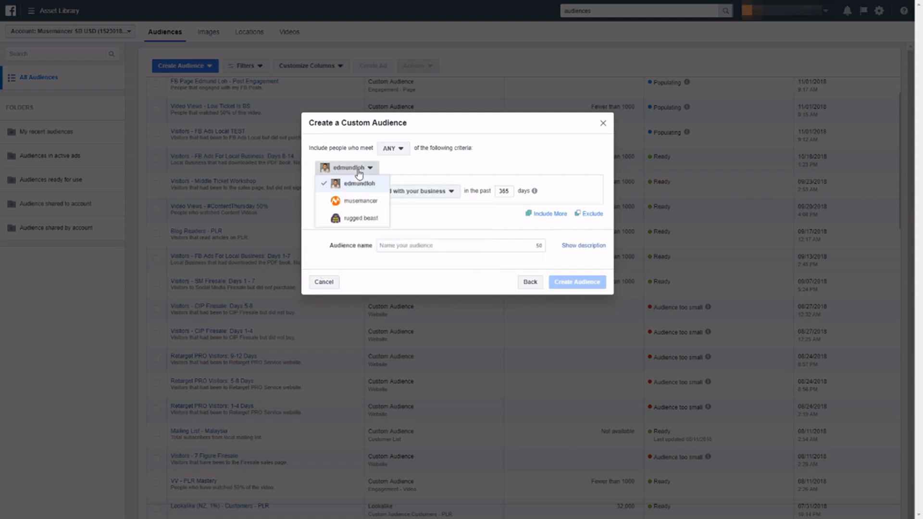
click(379, 184)
click(388, 191)
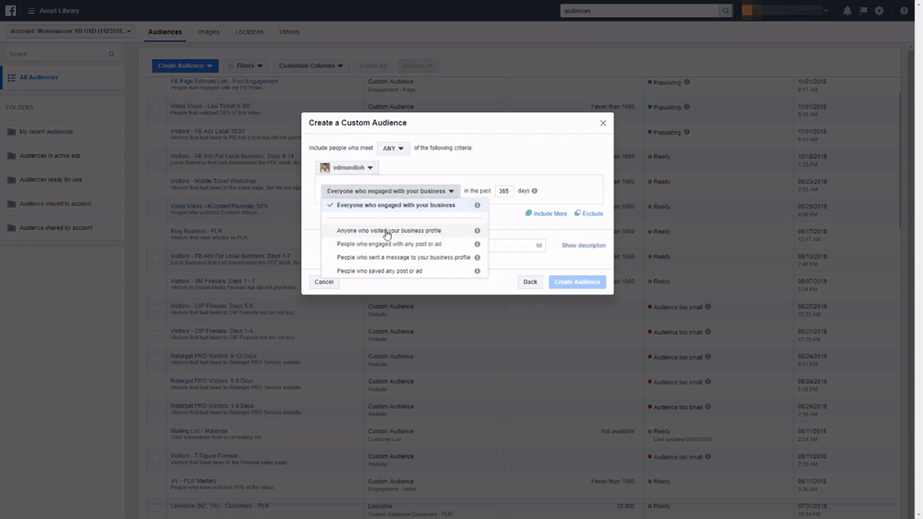
mouse_move(479, 207)
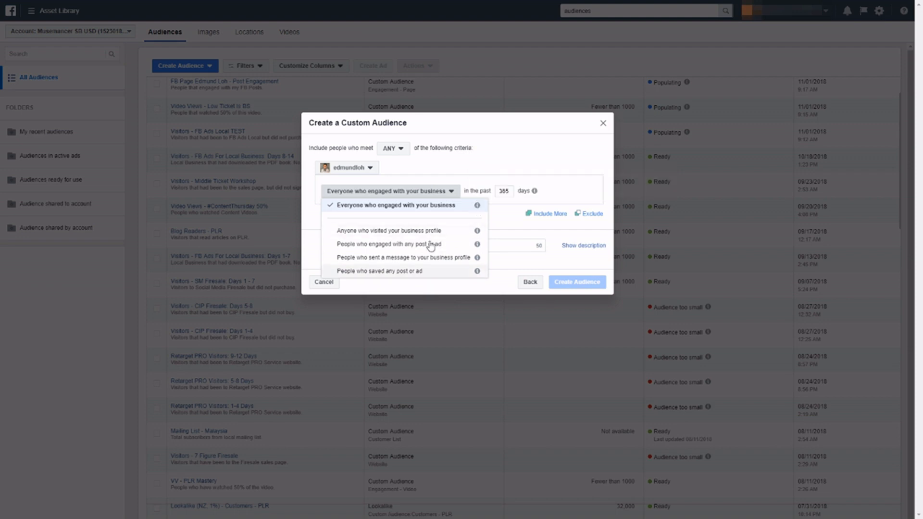
click(508, 209)
double_click(503, 190)
text(3)
- Name the Instagram audience "IG" followed by the owner's @ profile handle
key(Tab)
key(Tab)
text(IG Edmu)
key(BackSpace)
key(BackSpace)
key(BackSpace)
key(BackSpace)
text(@edmundloh)
click(575, 132)
- Add the description "People that engaged with my IG Profile." and create the Instagram engagement audience
click(583, 245)
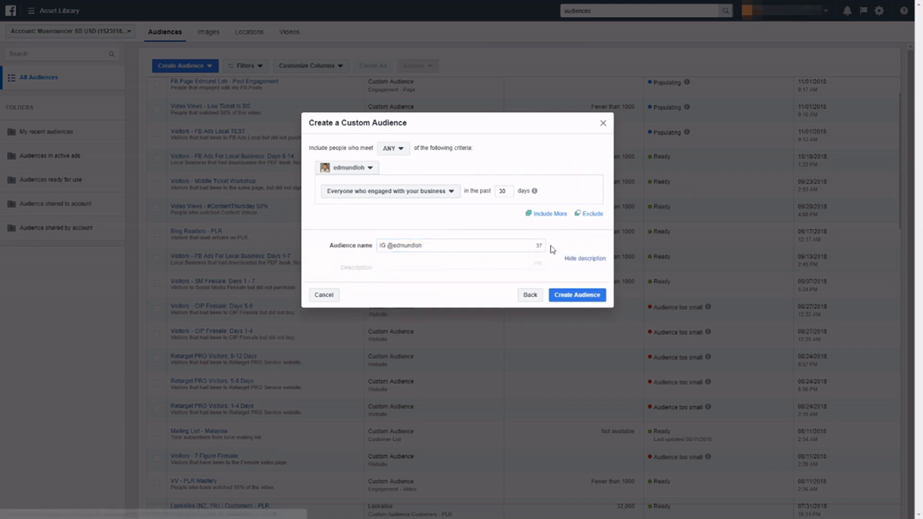
click(476, 268)
text(Those)
key(BackSpace)
key(BackSpace)
key(BackSpace)
key(BackSpace)
key(BackSpace)
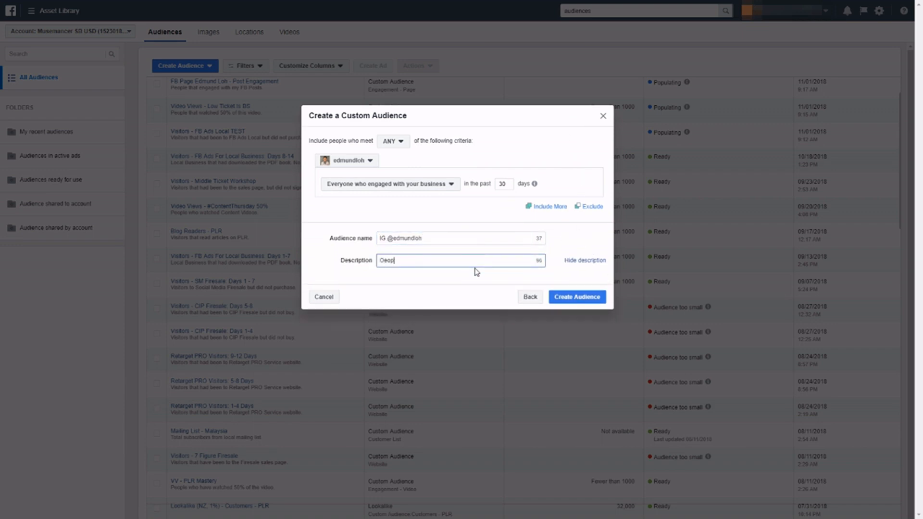
text(People that engaged with my IG Profile.)
click(570, 297)
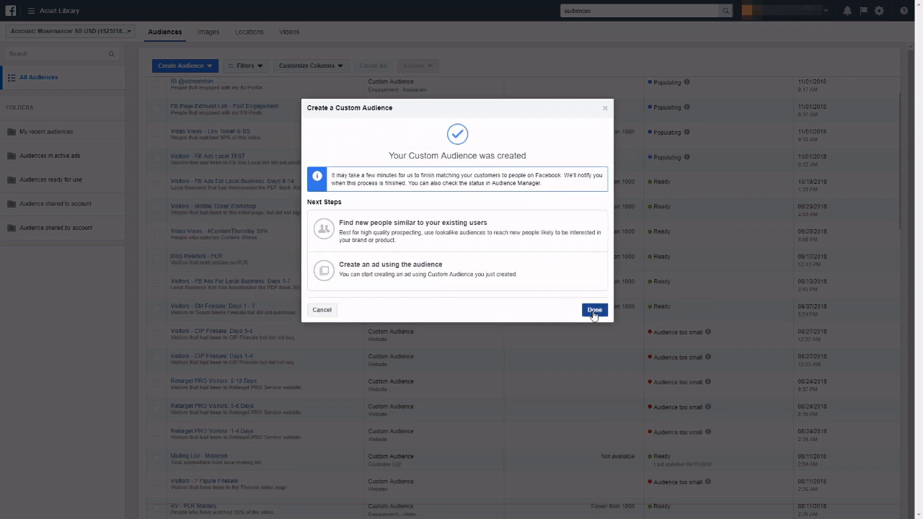
click(594, 310)
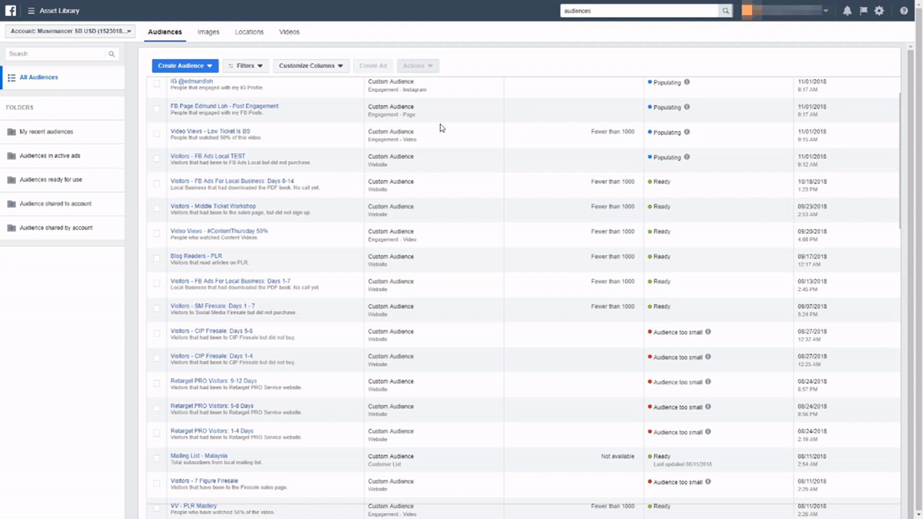
- Start a new custom audience from a customer file, adding customers from your own file
scroll(442, 128, down, 2)
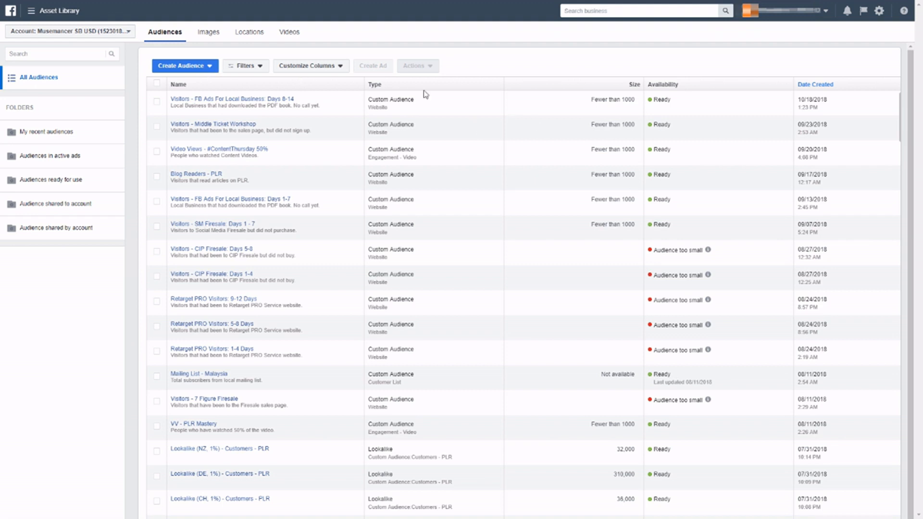
click(199, 70)
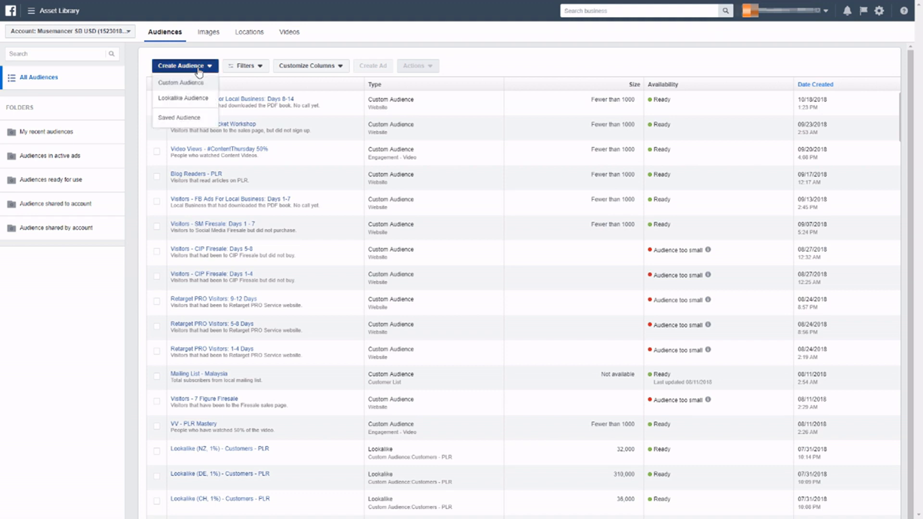
click(176, 83)
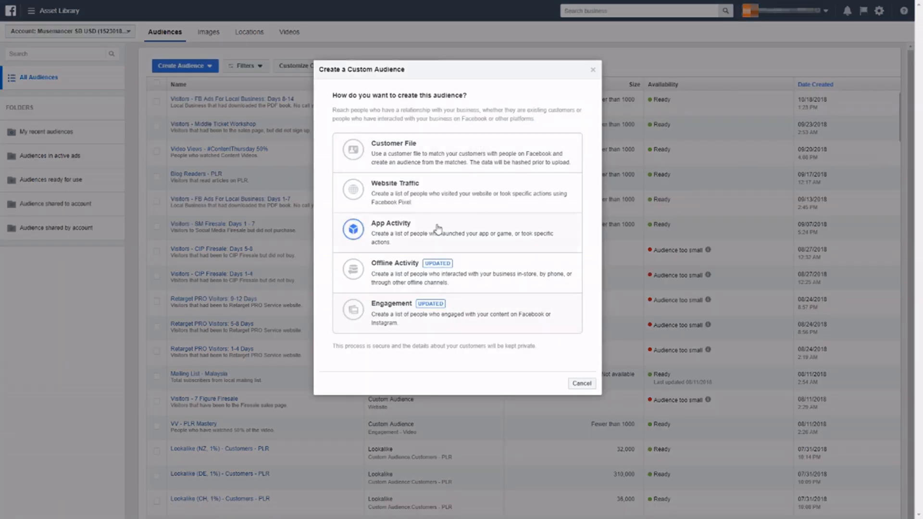
click(422, 155)
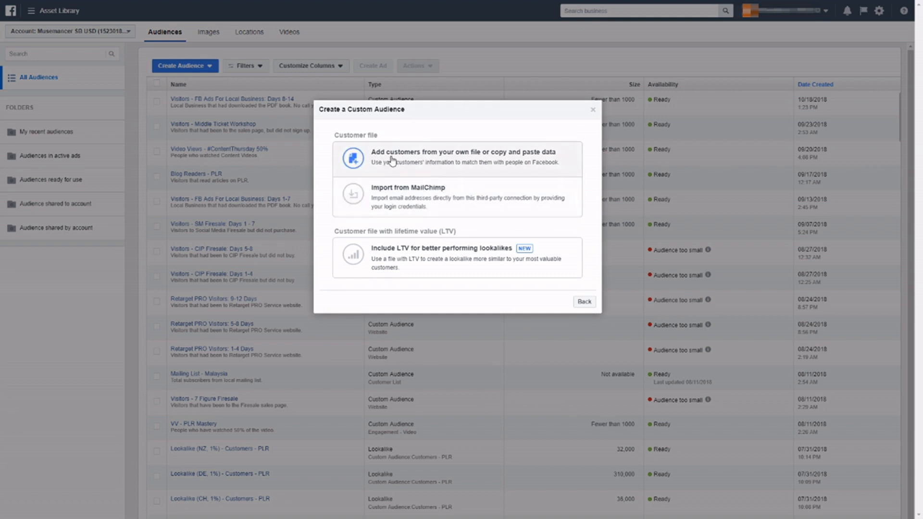
click(431, 166)
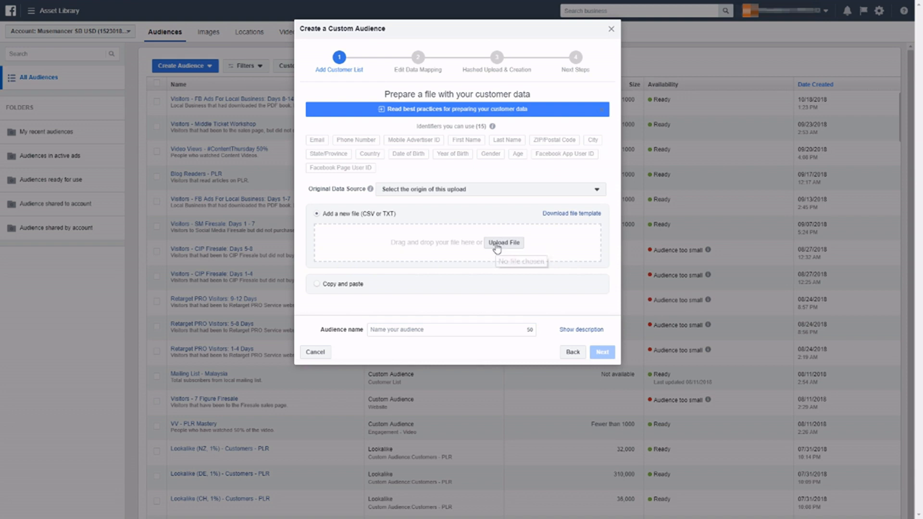
- Upload the customer list 5bda9d3f-3280-45cb-9ce1-7e460a8000a1.csv from the Desktop
click(502, 243)
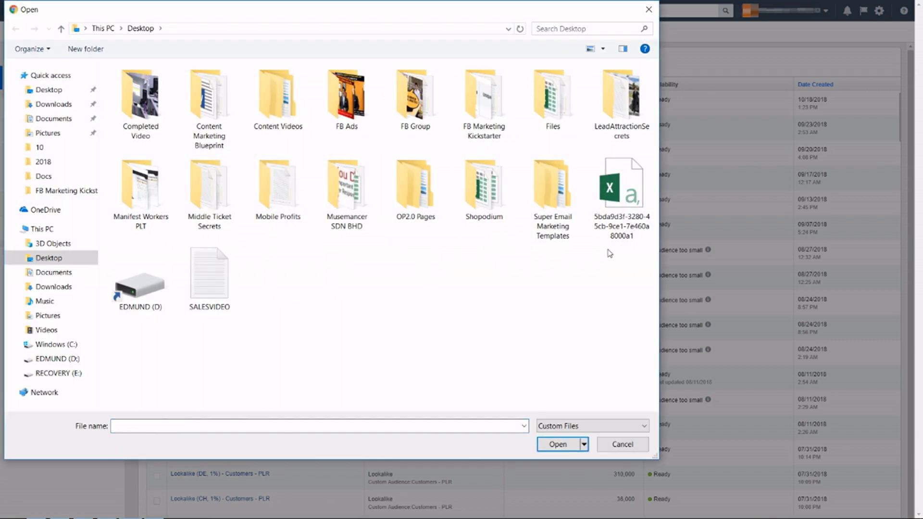
click(617, 222)
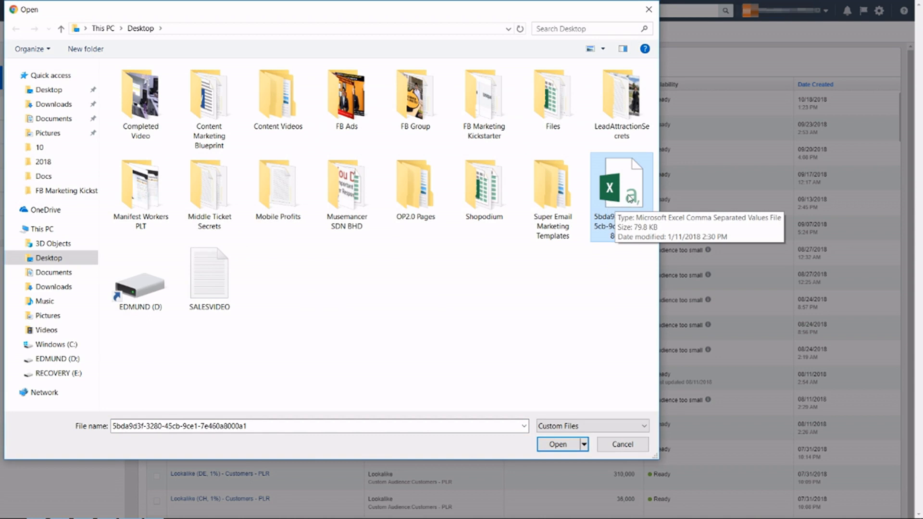
double_click(630, 198)
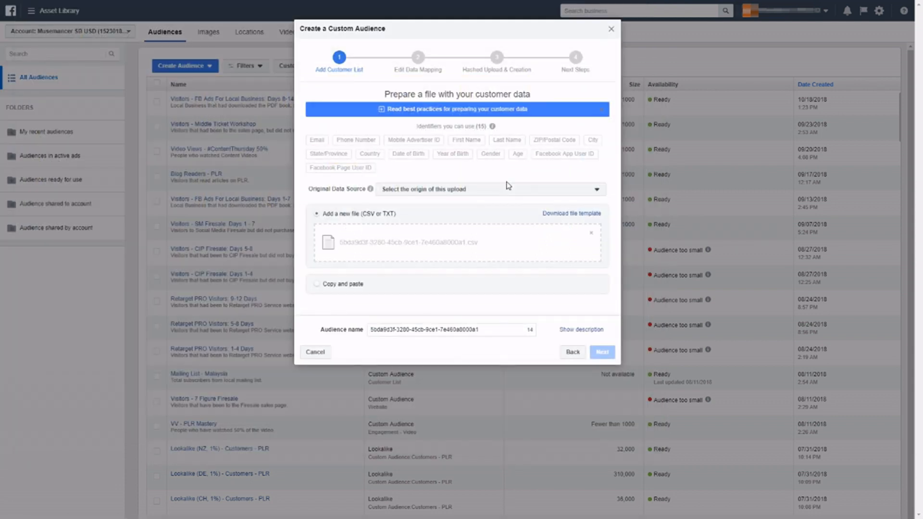
- Name the customer file audience "Subscribers - FB Ads Local"
drag(488, 331, 372, 351)
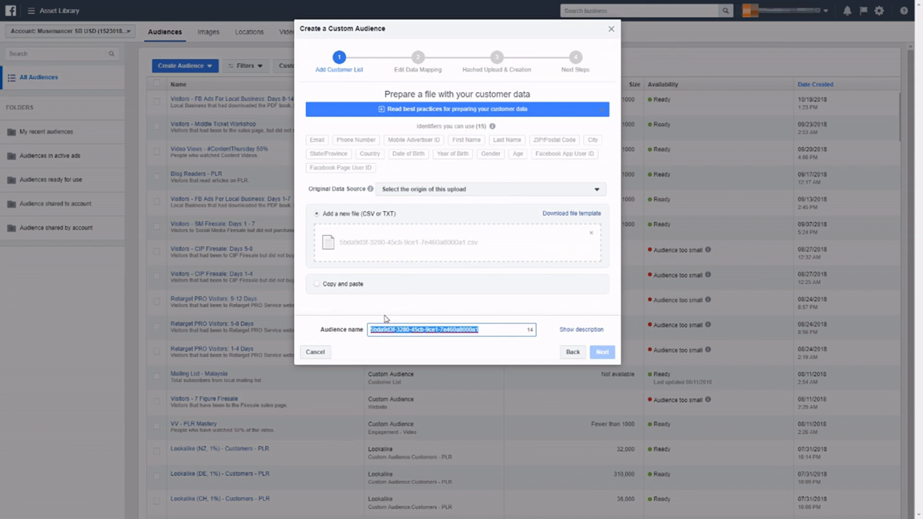
key(BackSpace)
text(Subscribers - FB Ads Local)
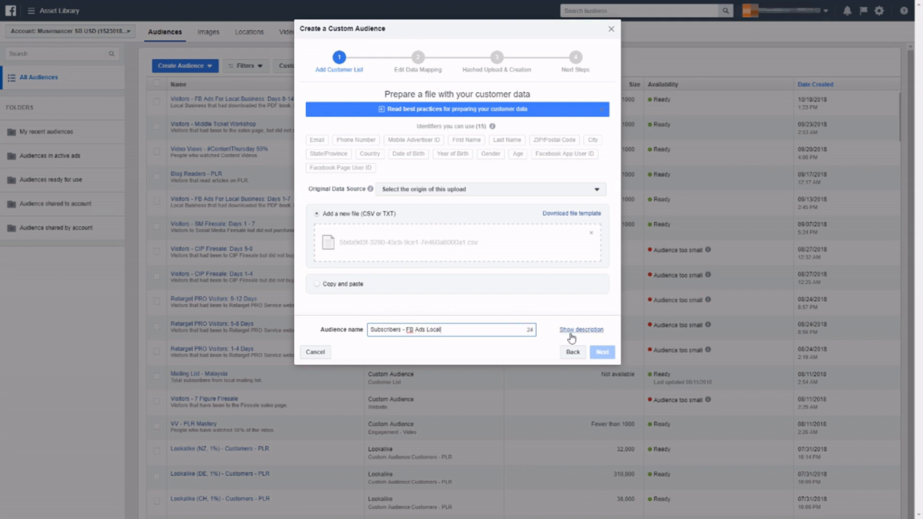
- Add the audience description "People that subscribed to FB Ads Local (Malaysia)."
click(571, 333)
click(478, 351)
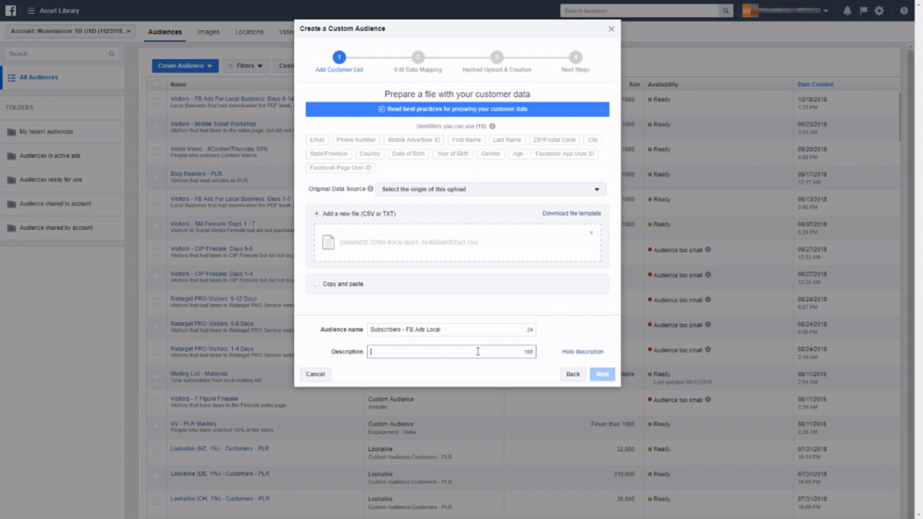
text(People that subscribed to FB Ads )
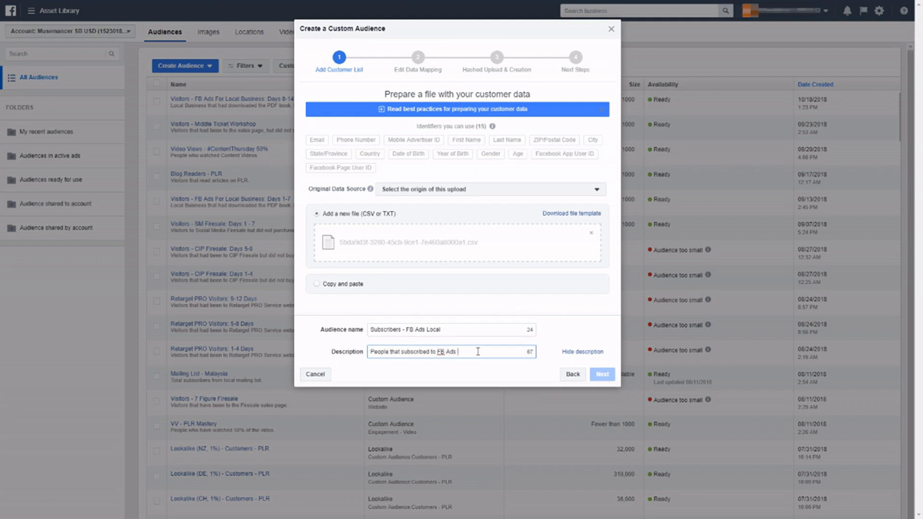
text(Local (Malaysia).)
click(559, 324)
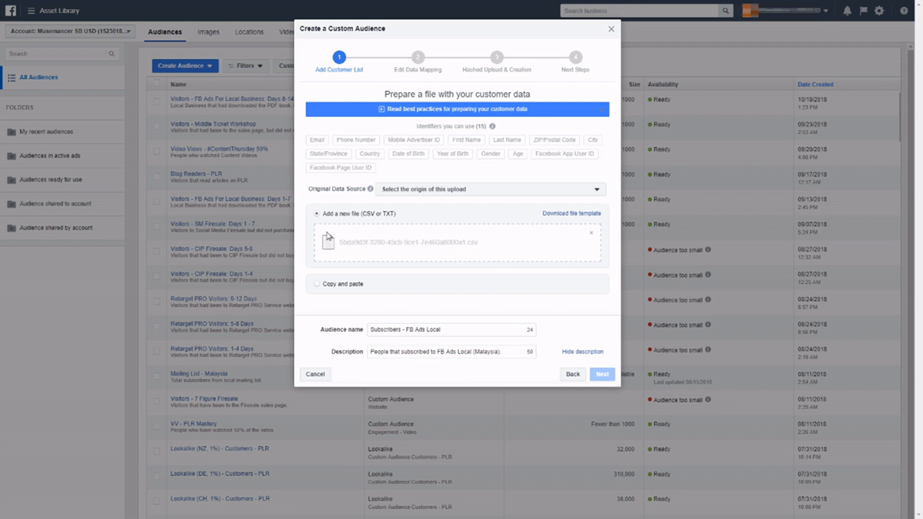
- Set the original data source to "Directly from customers" and continue to the data mapping
click(407, 192)
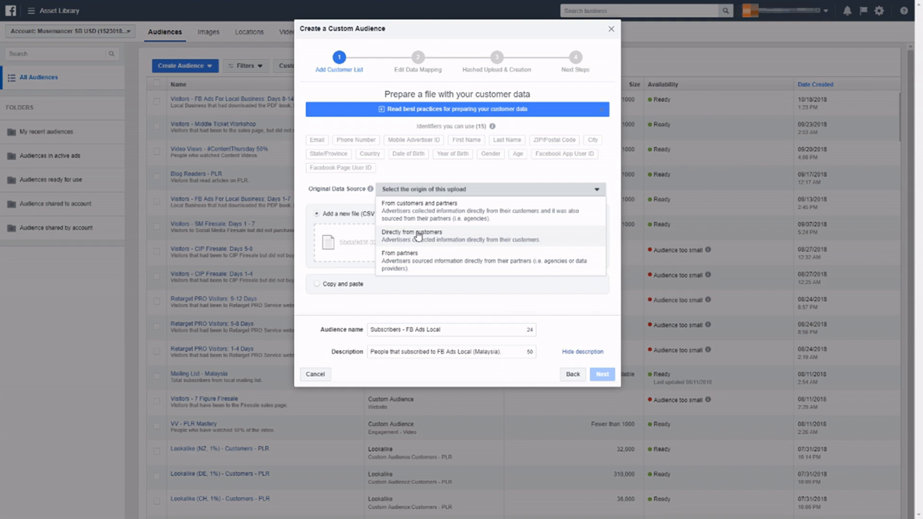
click(422, 241)
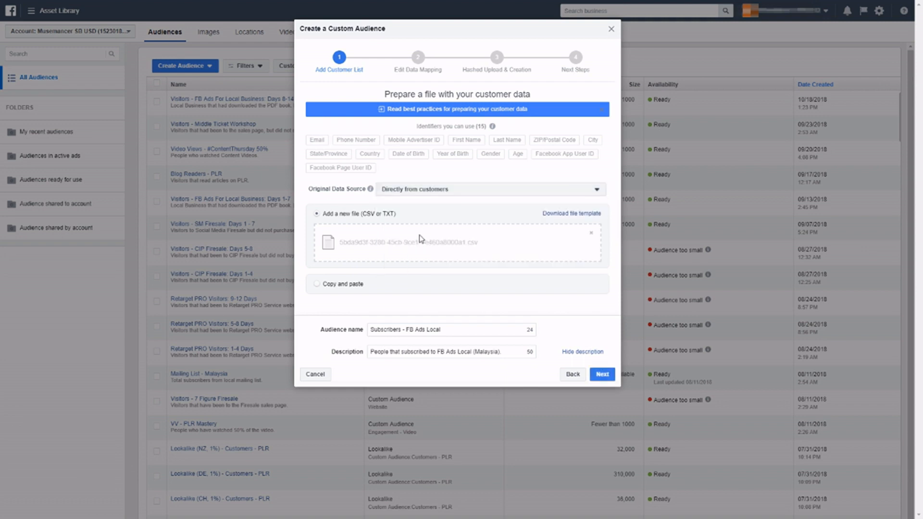
click(597, 379)
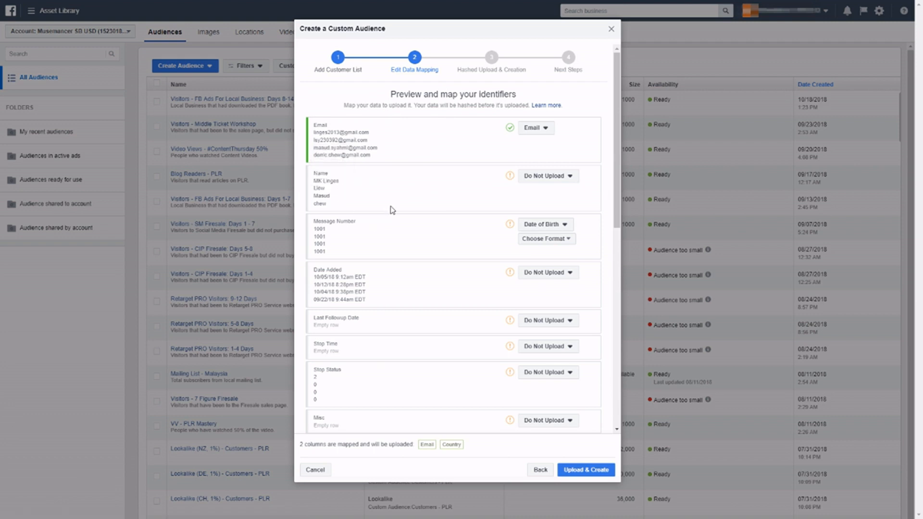
- Map the Name column to First Name and set the Message Number and Date Added columns to Do Not Upload
click(534, 186)
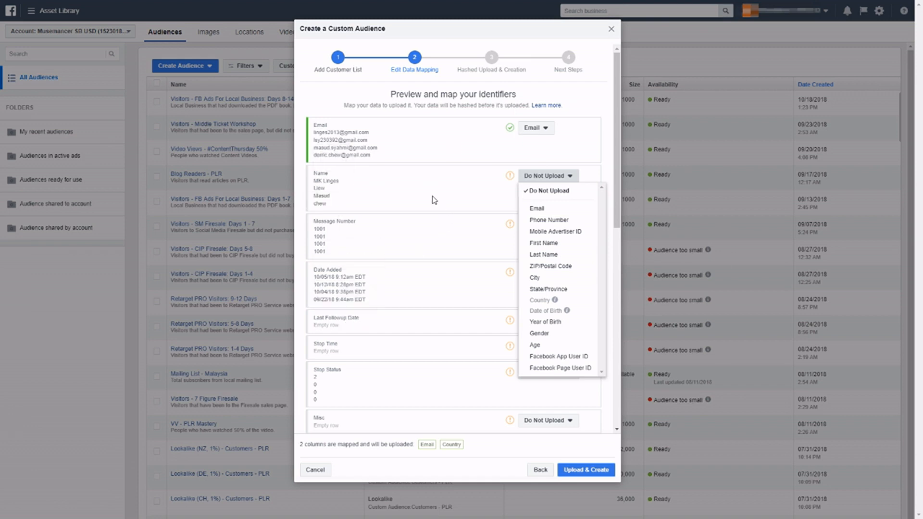
click(544, 243)
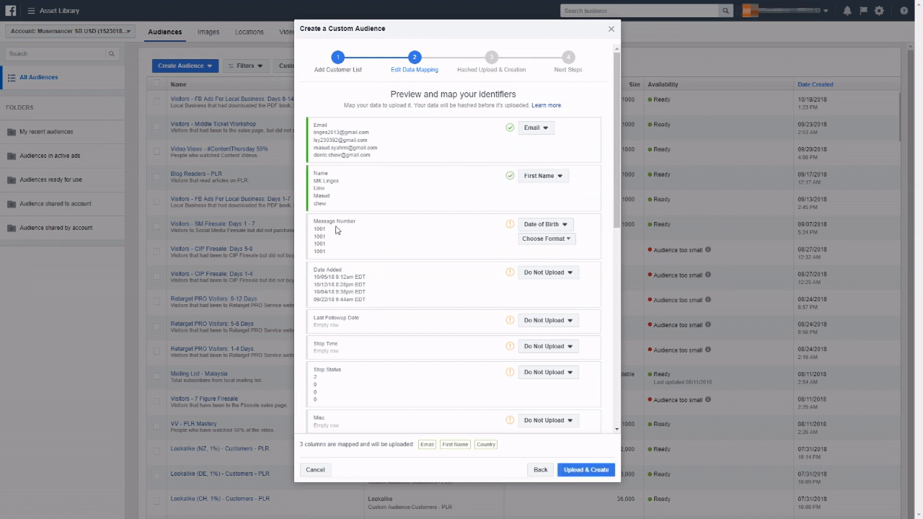
click(541, 228)
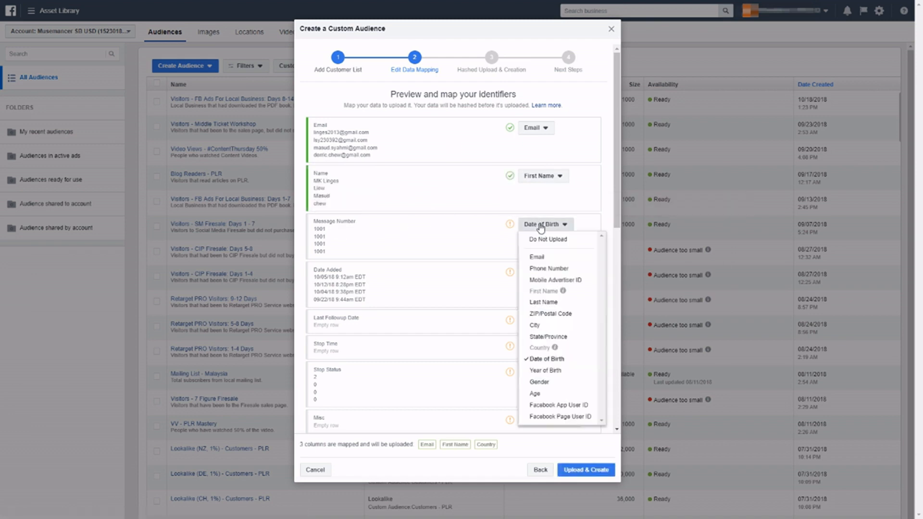
click(548, 240)
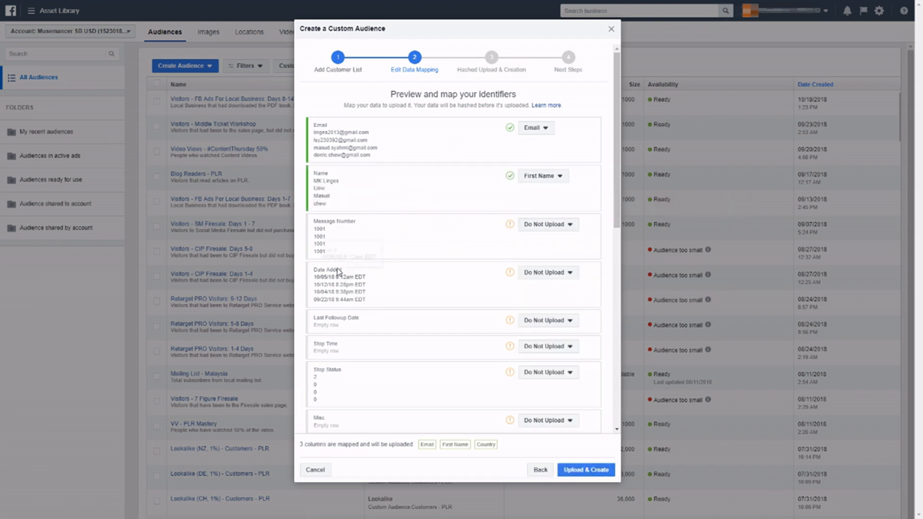
click(544, 274)
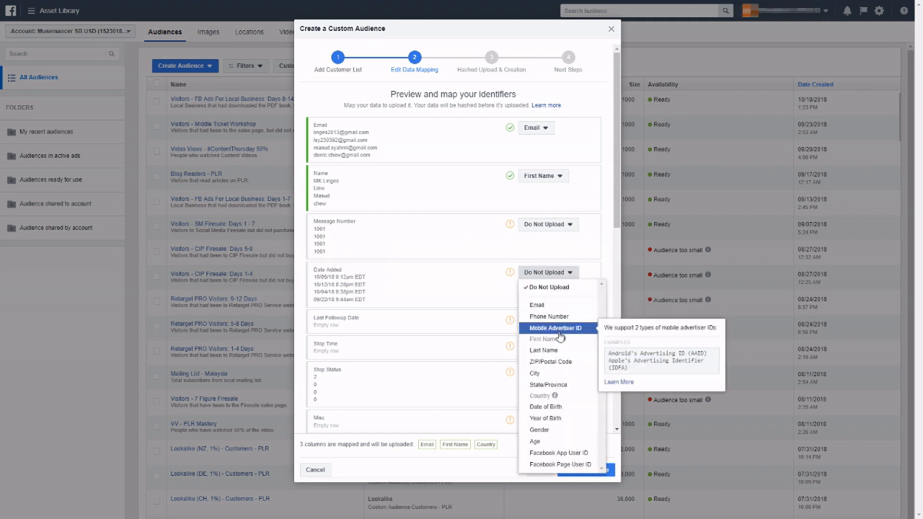
click(536, 287)
scroll(471, 303, down, 1)
scroll(471, 303, down, 3)
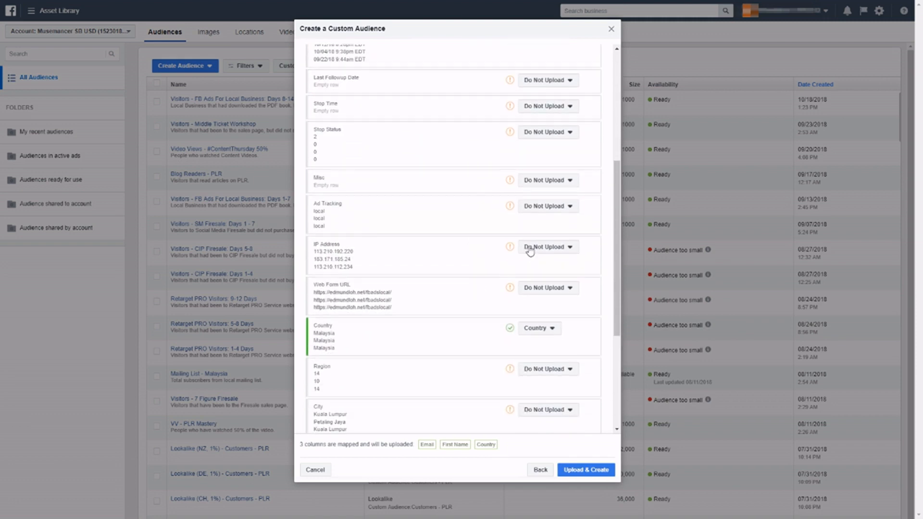
click(534, 247)
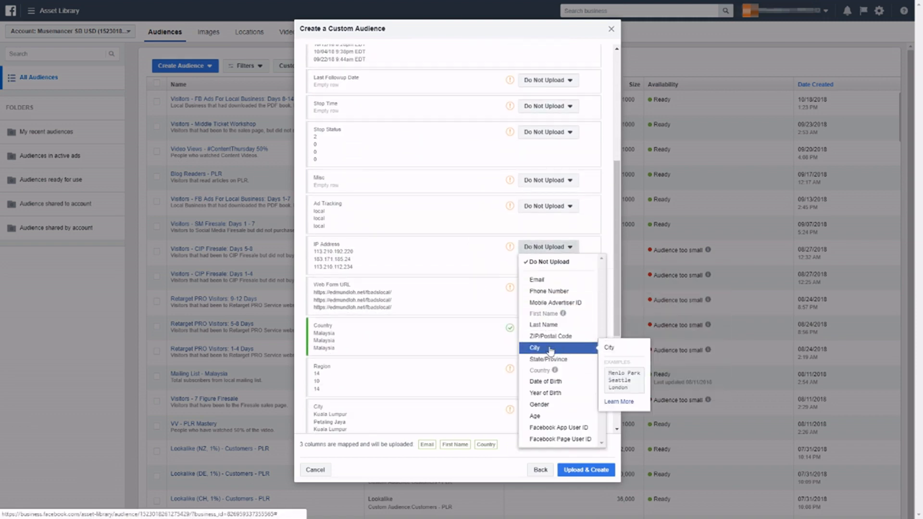
click(434, 253)
click(543, 291)
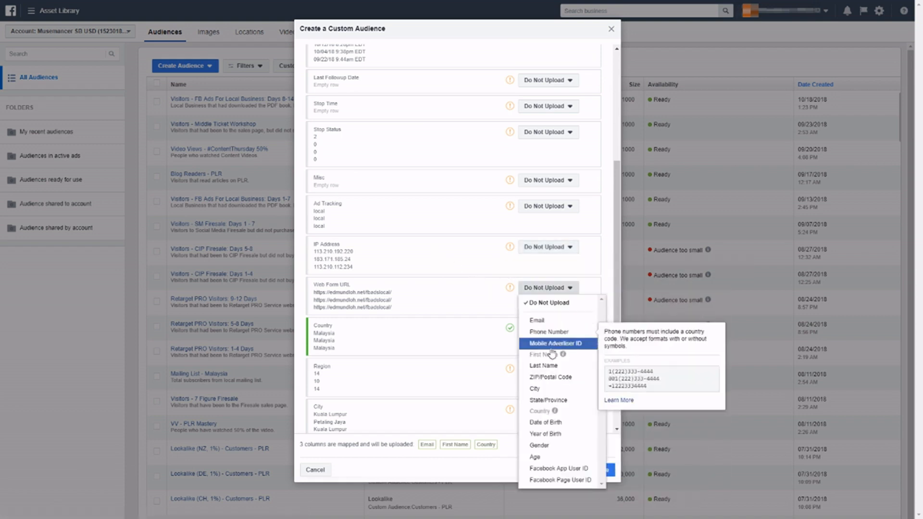
click(464, 332)
- Map the City column to City and the Postal Code column to ZIP/Postal Code
scroll(540, 336, down, 2)
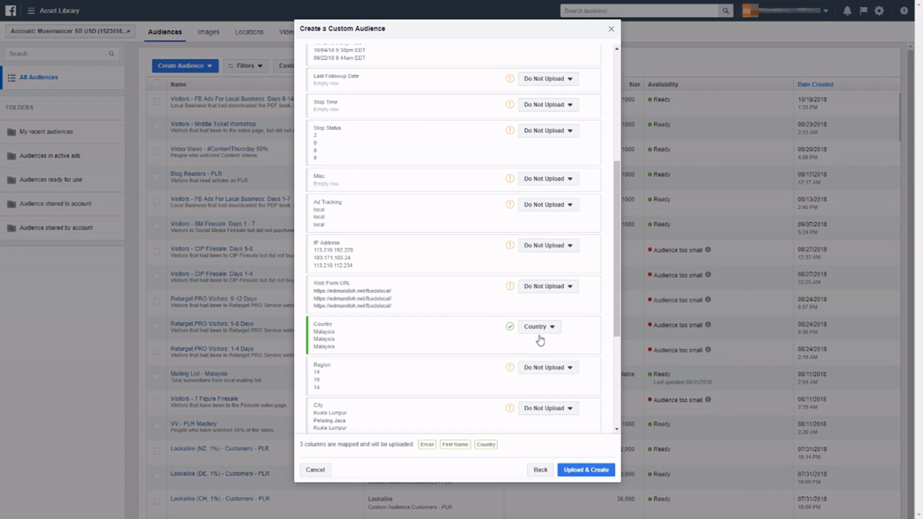
click(530, 317)
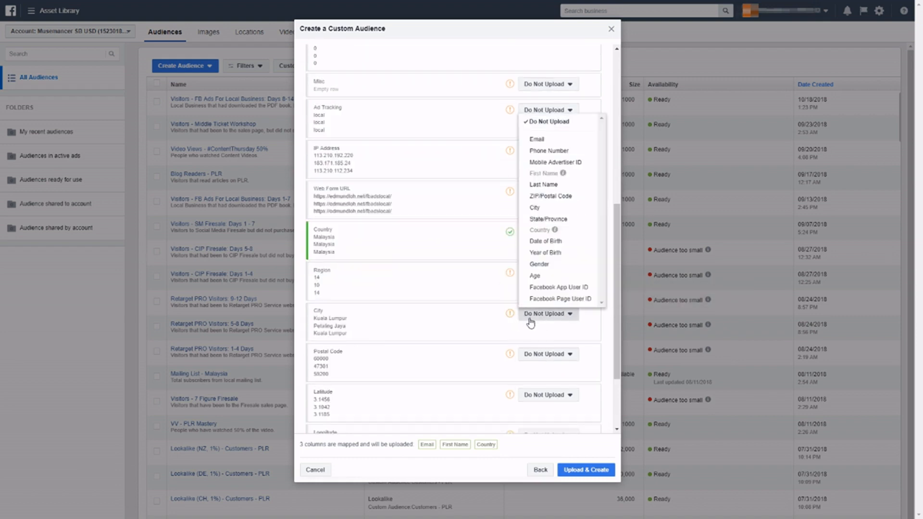
click(559, 209)
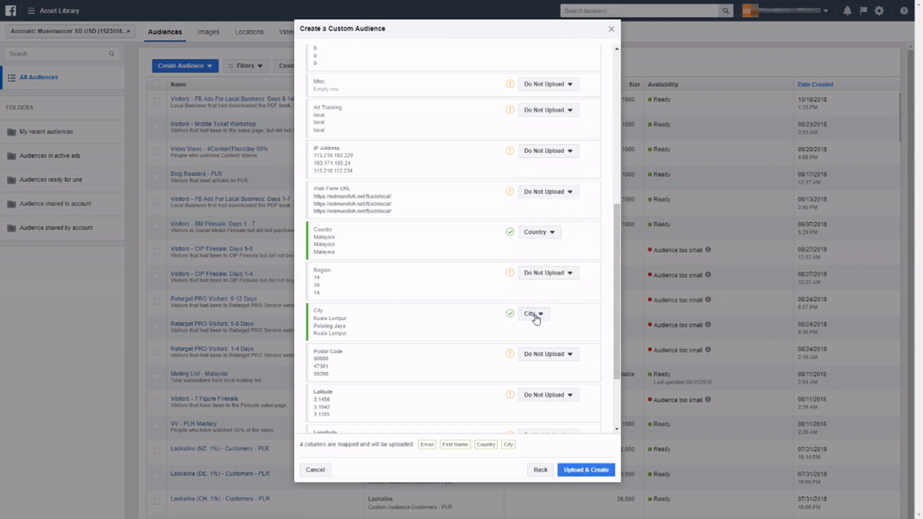
scroll(484, 306, down, 2)
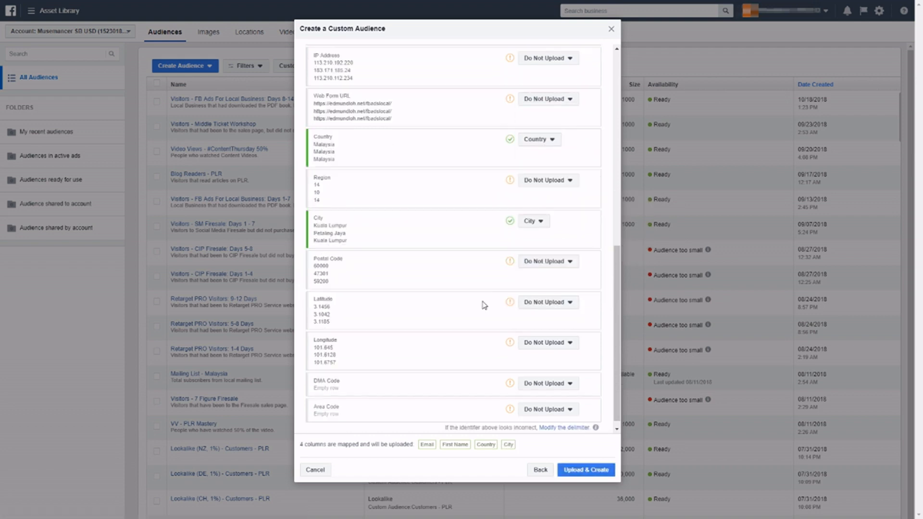
click(537, 261)
click(549, 347)
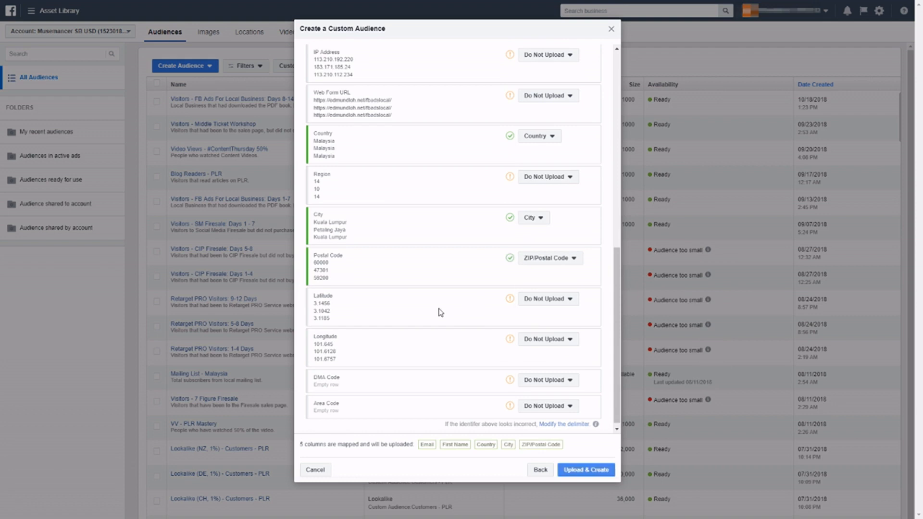
- Review the column mapping, upload the customer data to create the audience, and finish the setup
scroll(454, 304, down, 1)
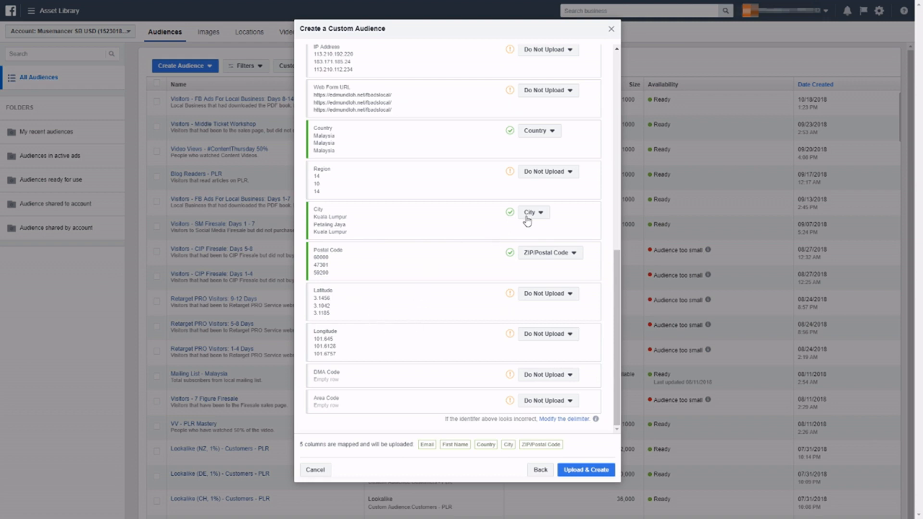
scroll(547, 272, up, 6)
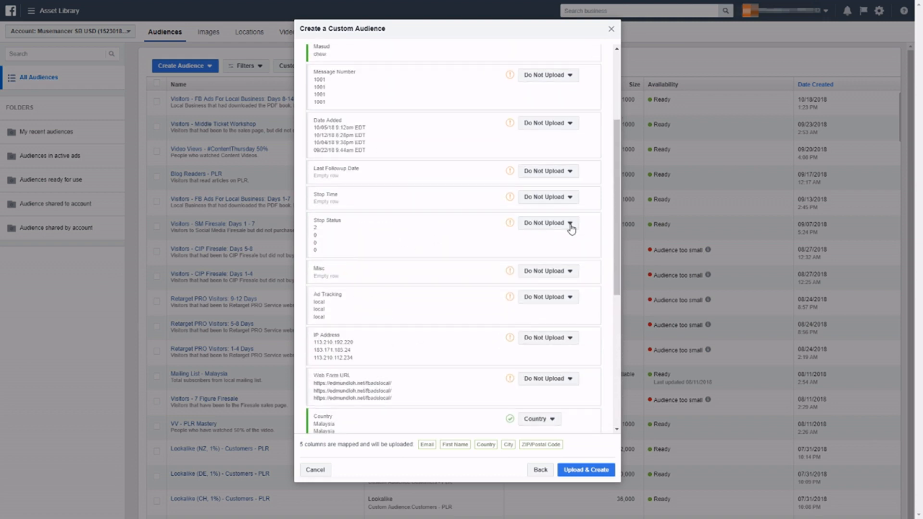
scroll(548, 261, down, 6)
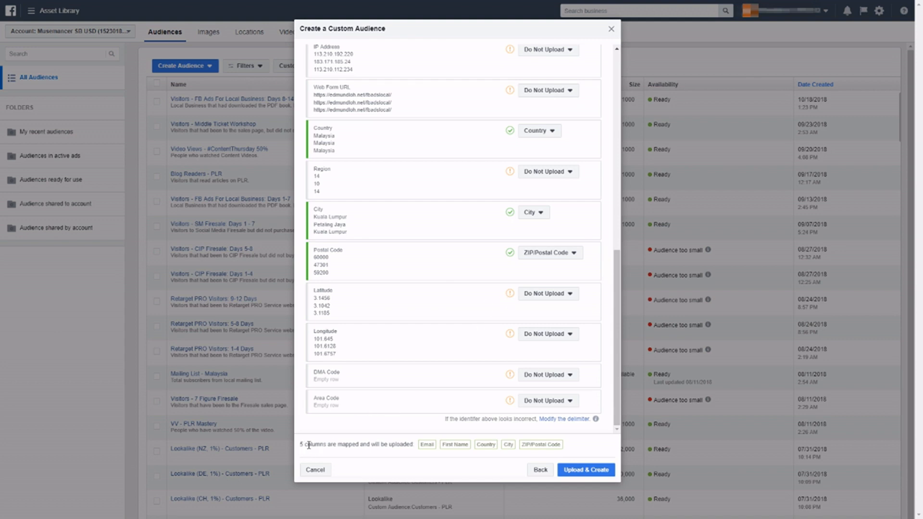
click(582, 471)
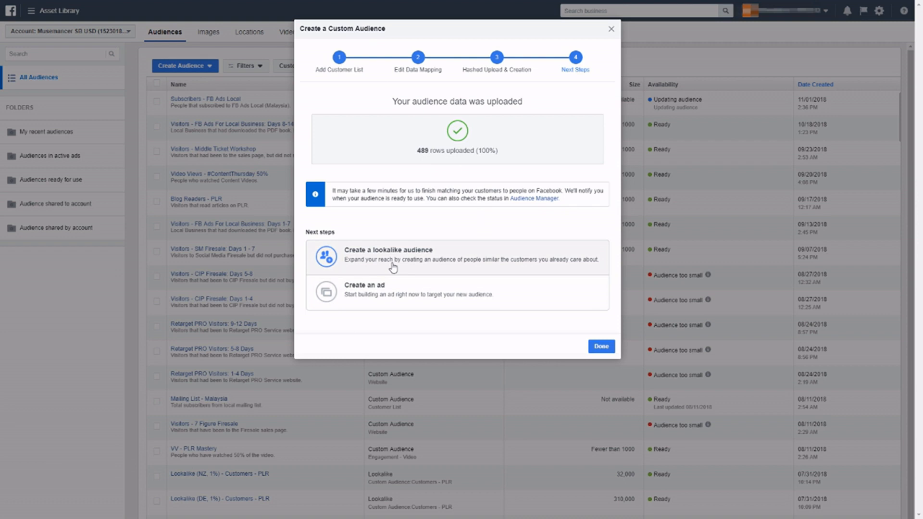
click(597, 347)
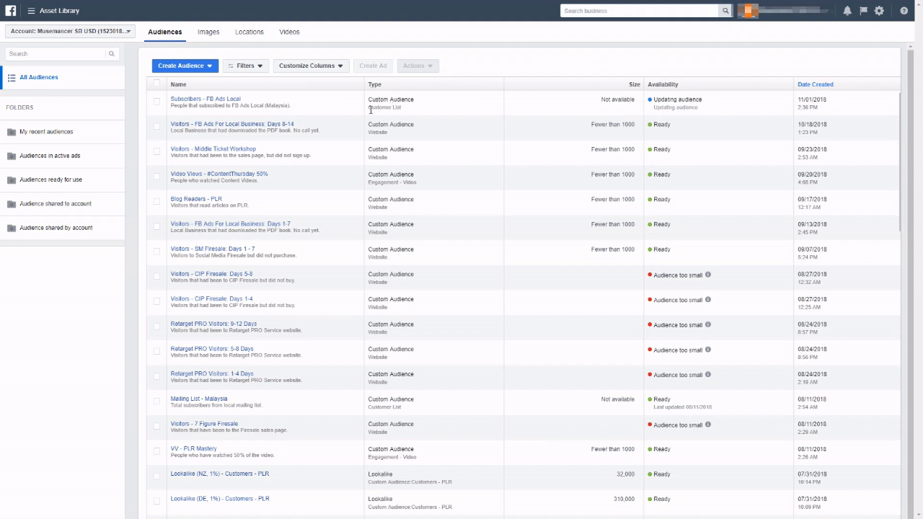
mouse_move(215, 103)
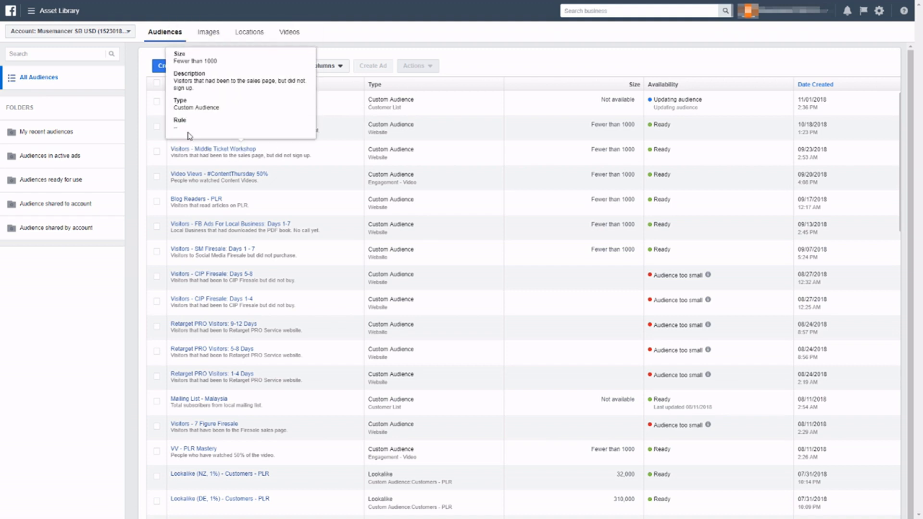
- Examine the details of the Lookalike (NZ, 1%) - Customers - PLR audience, including its name, country and source
click(157, 103)
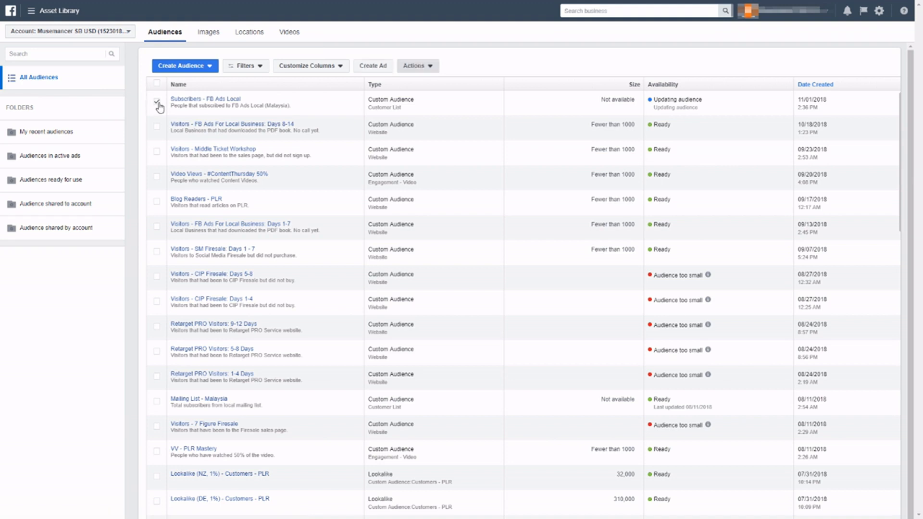
click(157, 477)
click(222, 475)
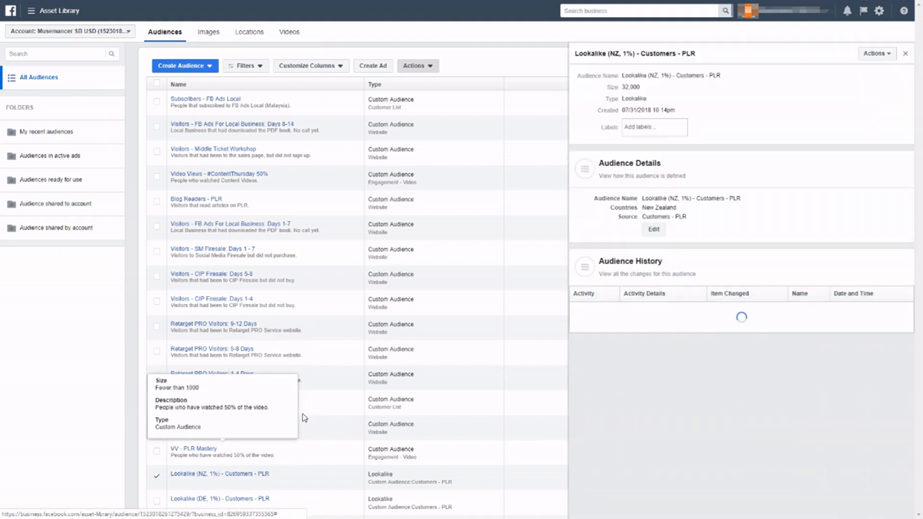
click(654, 230)
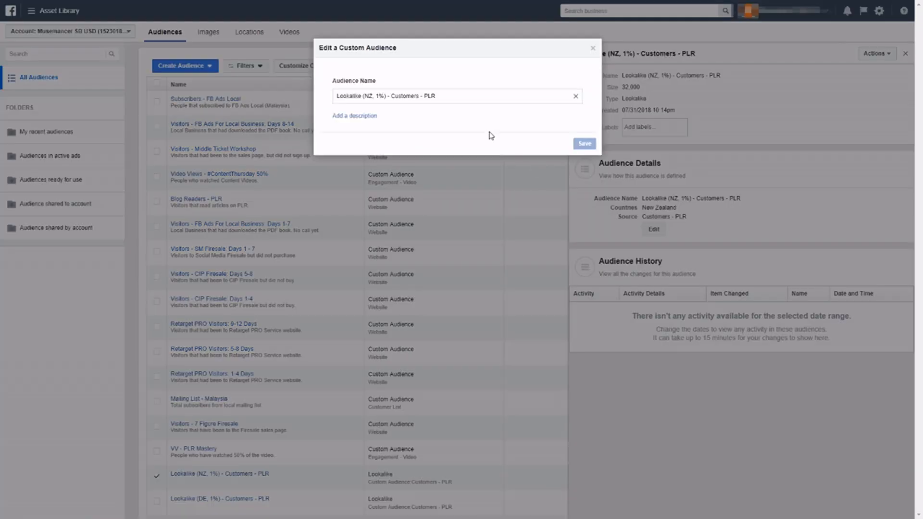
click(593, 50)
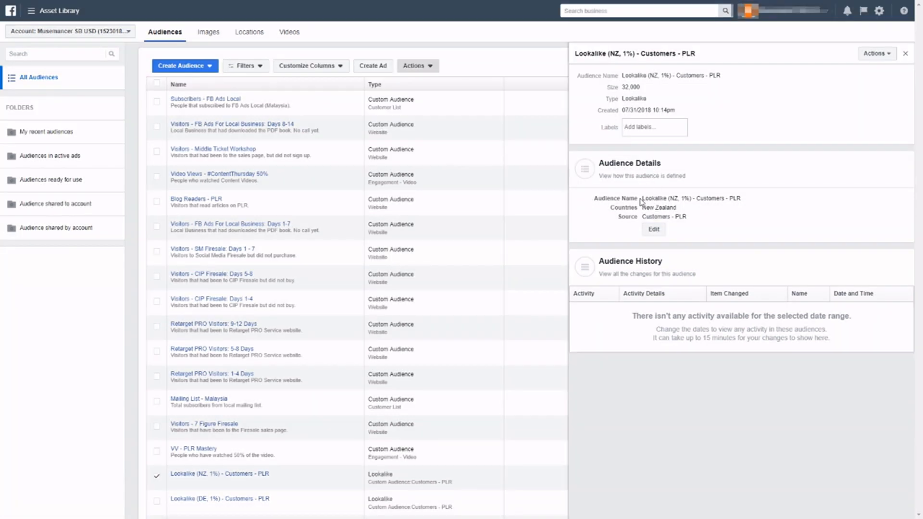
drag(651, 201, 674, 205)
click(674, 200)
drag(704, 198, 742, 200)
click(696, 101)
click(905, 54)
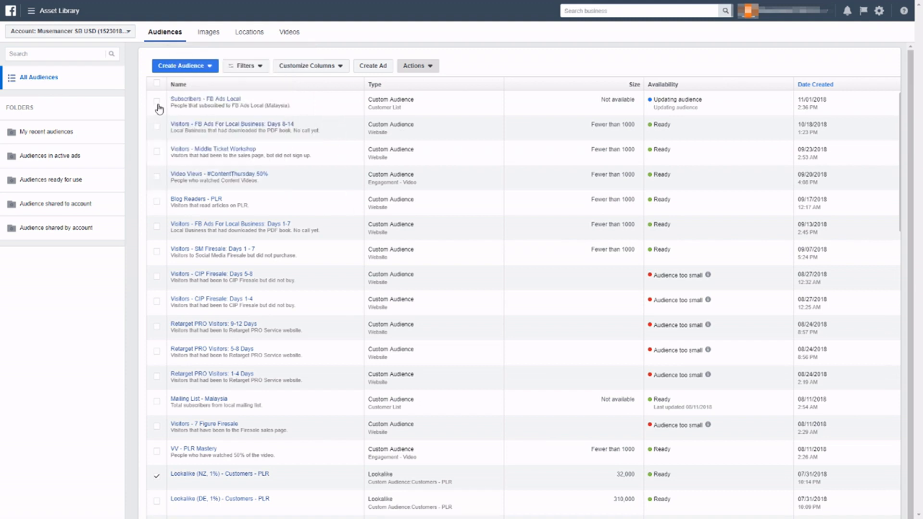
- Start a new lookalike audience with the custom audience Subscribers - FB Ads Local as its source
click(175, 67)
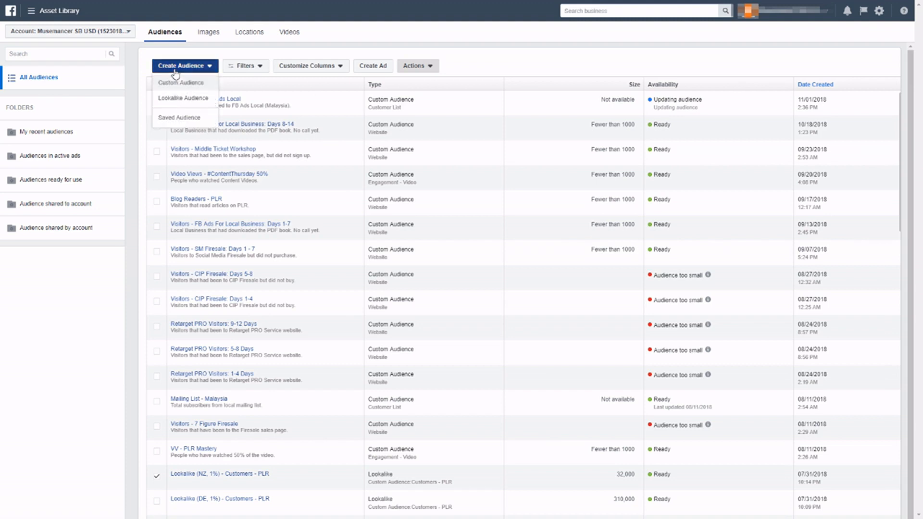
click(175, 67)
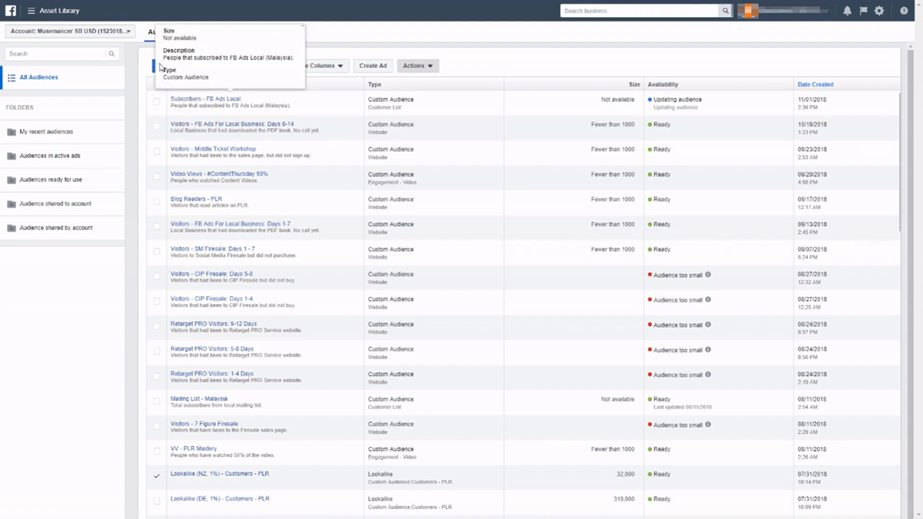
click(156, 68)
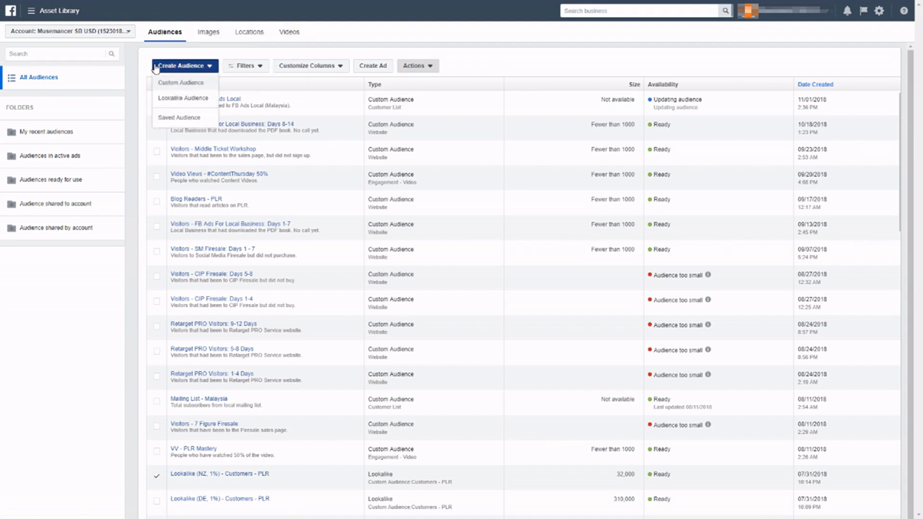
click(173, 99)
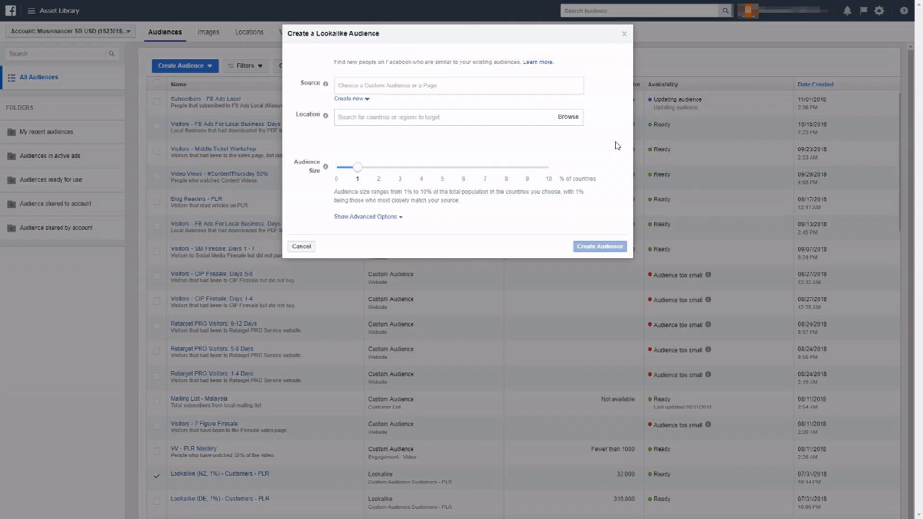
click(467, 86)
click(435, 106)
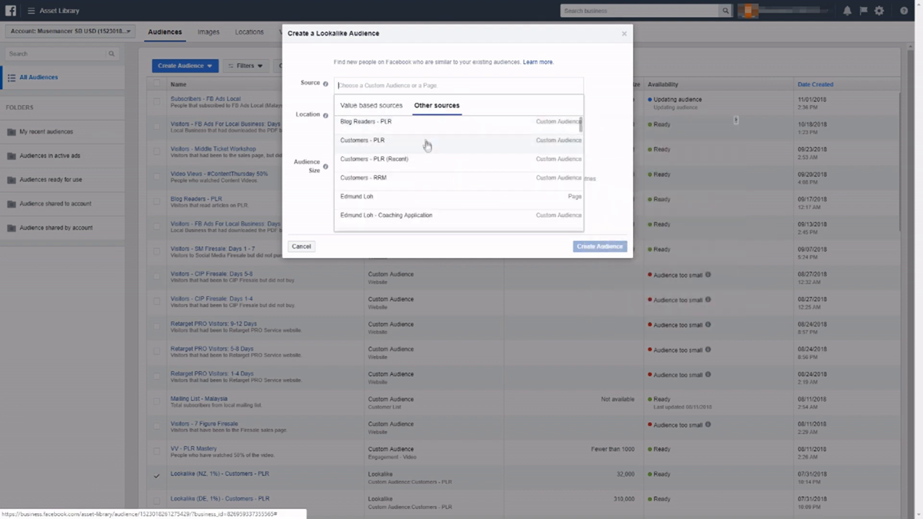
scroll(427, 146, down, 5)
click(382, 116)
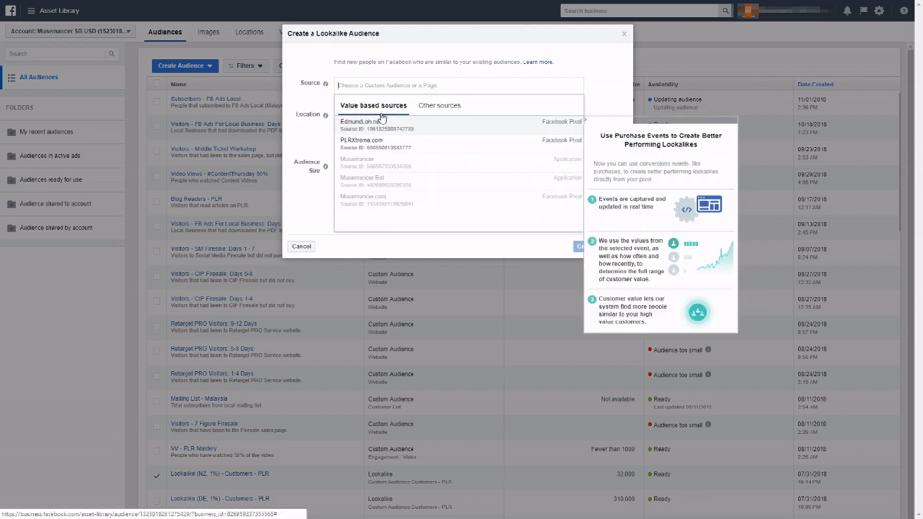
click(435, 109)
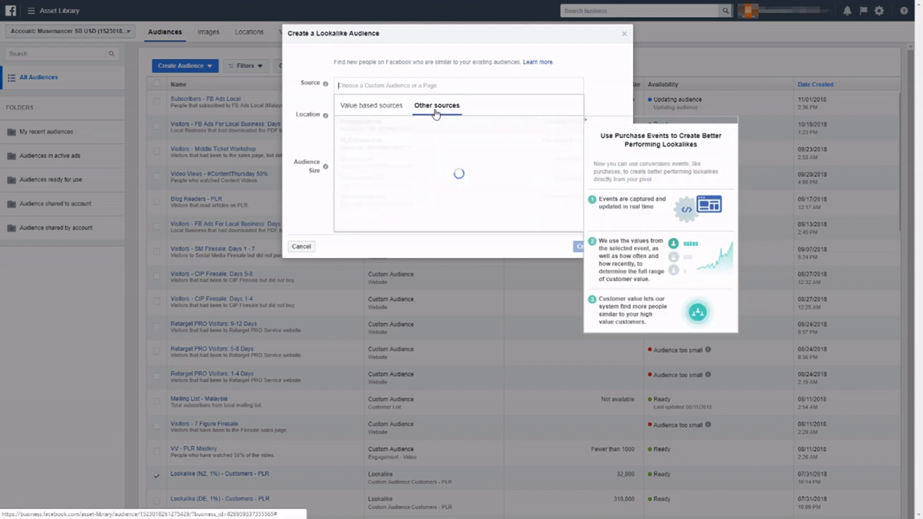
scroll(427, 144, down, 3)
click(382, 85)
text(subscr)
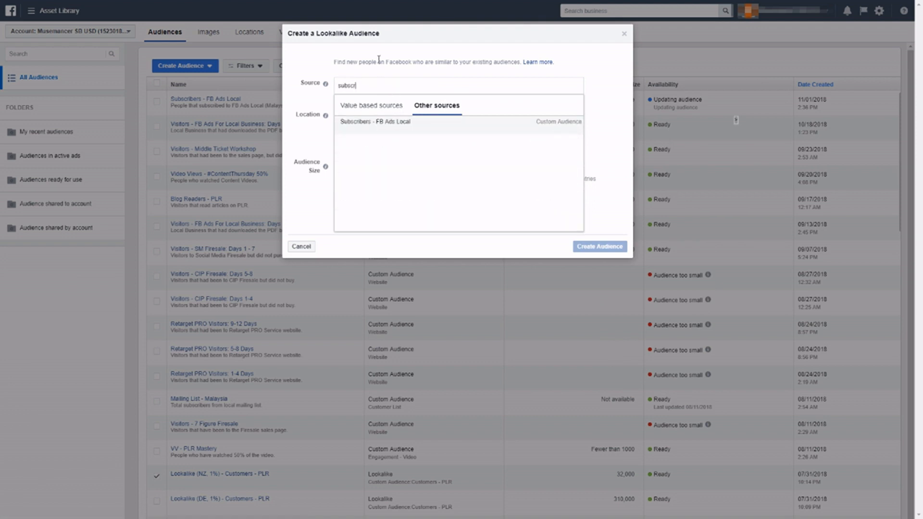
click(388, 124)
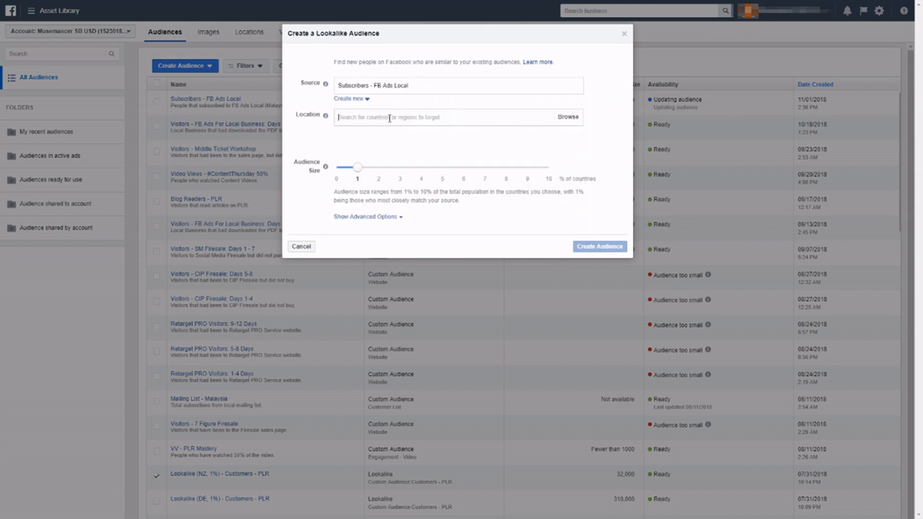
- Set the lookalike audience's location to Malaysia
click(350, 119)
text(malaysia)
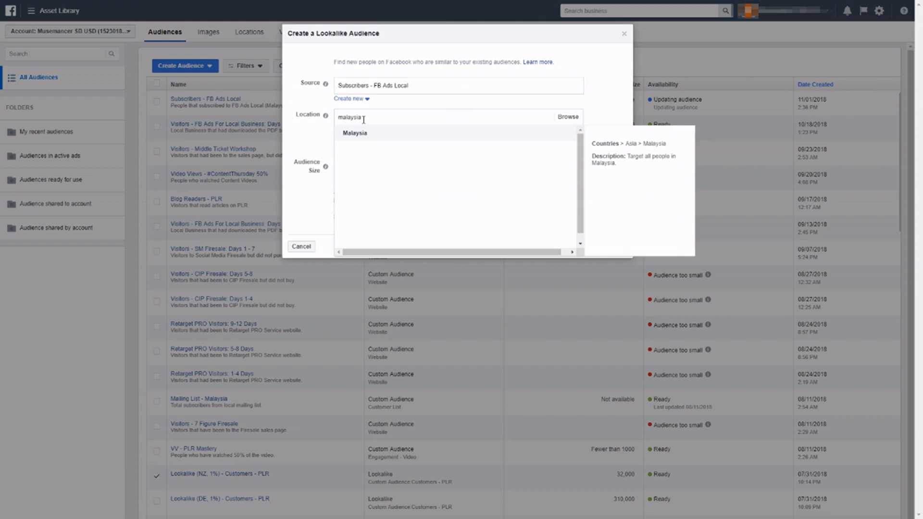
click(365, 132)
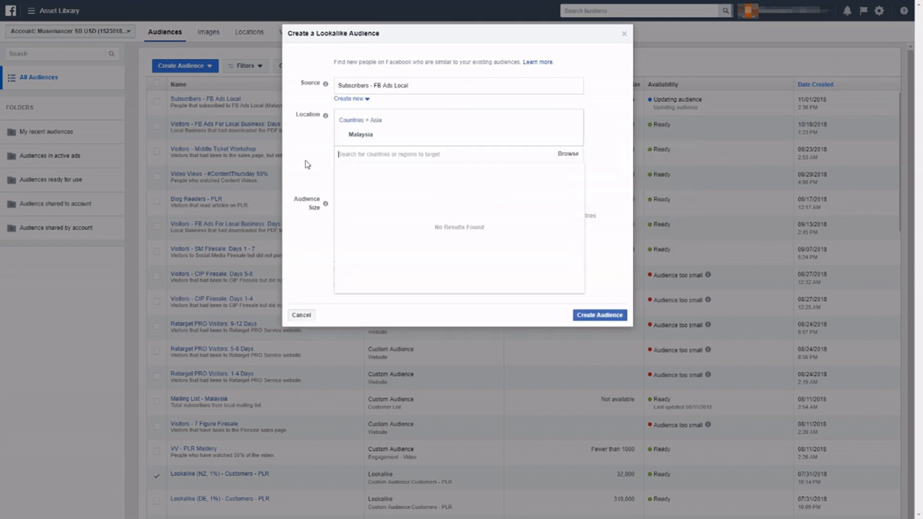
click(381, 153)
click(312, 156)
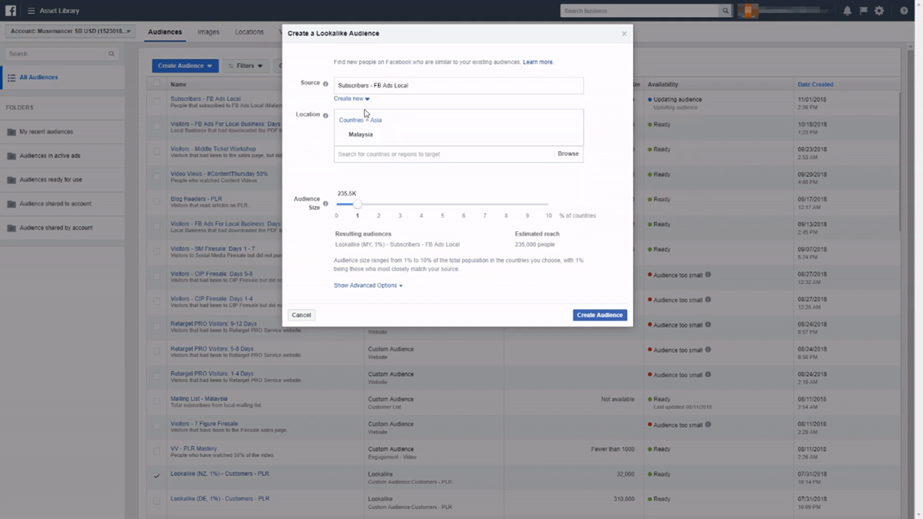
- Try adding United States as a second location for the lookalike audience and remove it again
click(383, 153)
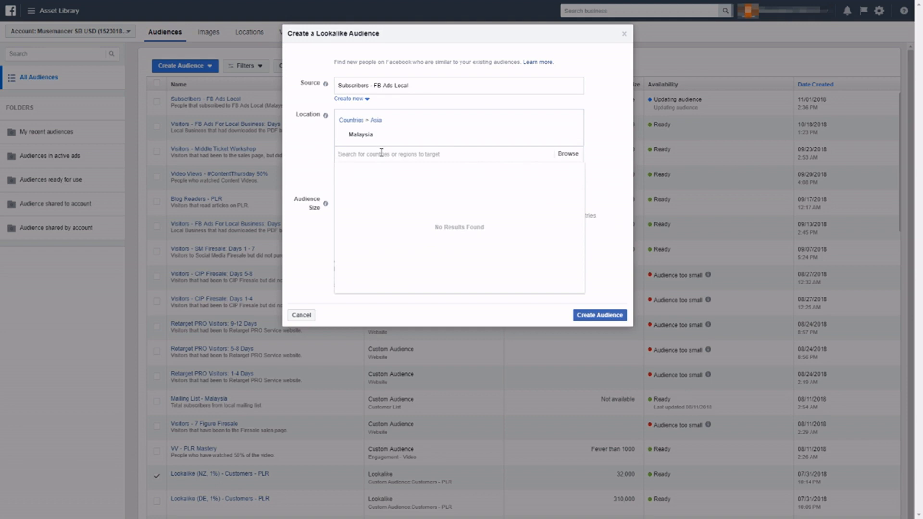
click(316, 140)
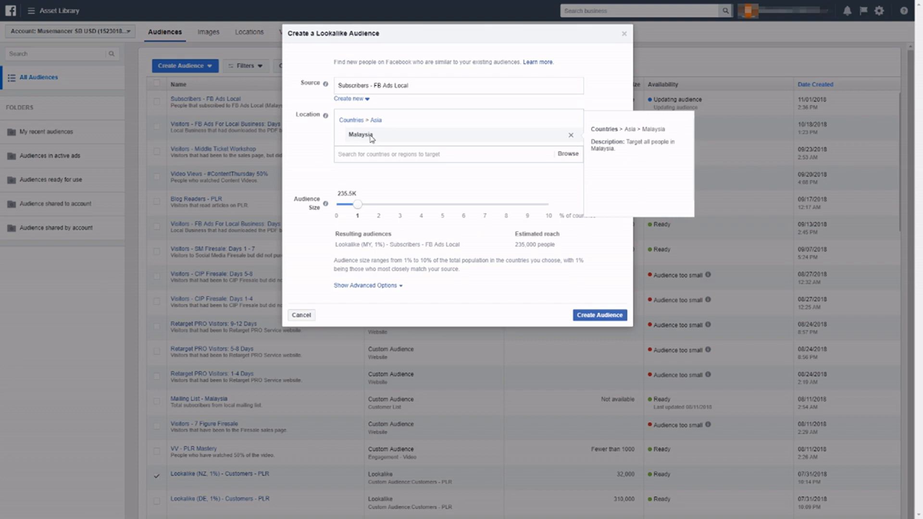
click(369, 168)
text(urited)
click(380, 169)
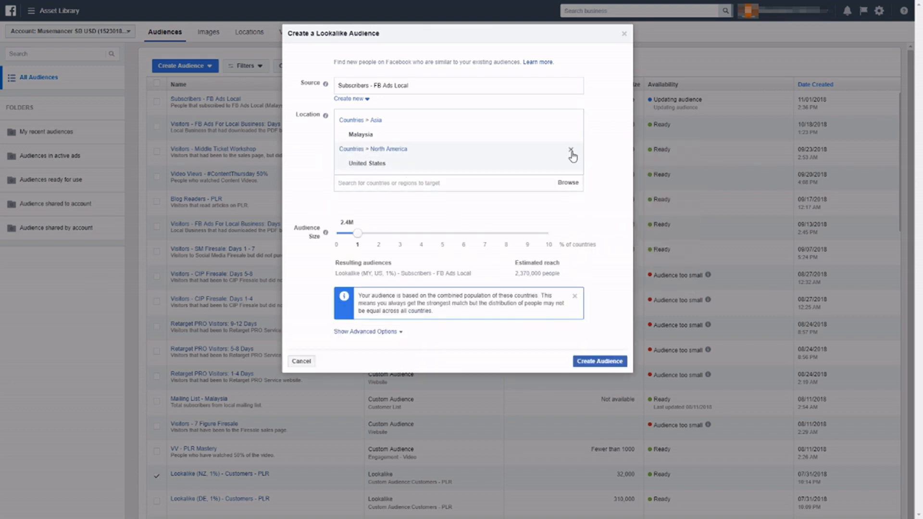
click(571, 150)
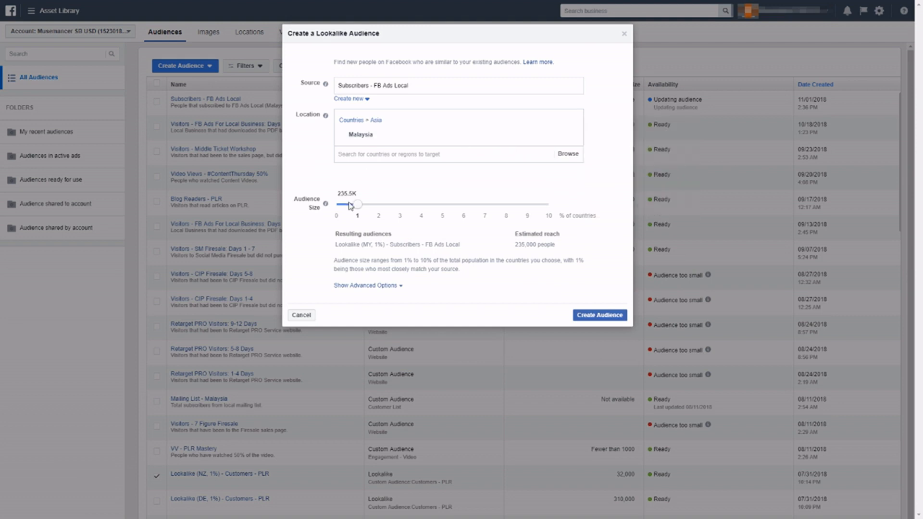
- Try an audience size of 10% of the country's population and return it to 1%
mouse_move(325, 206)
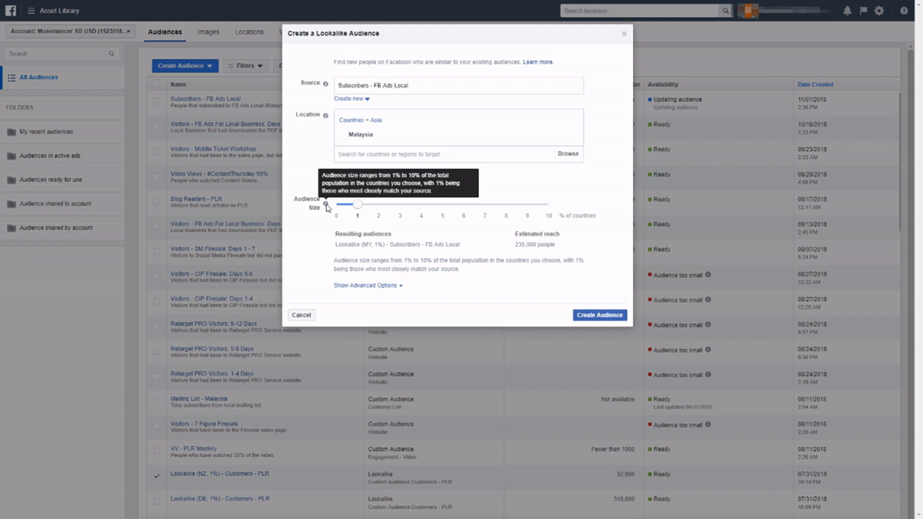
drag(357, 204, 549, 206)
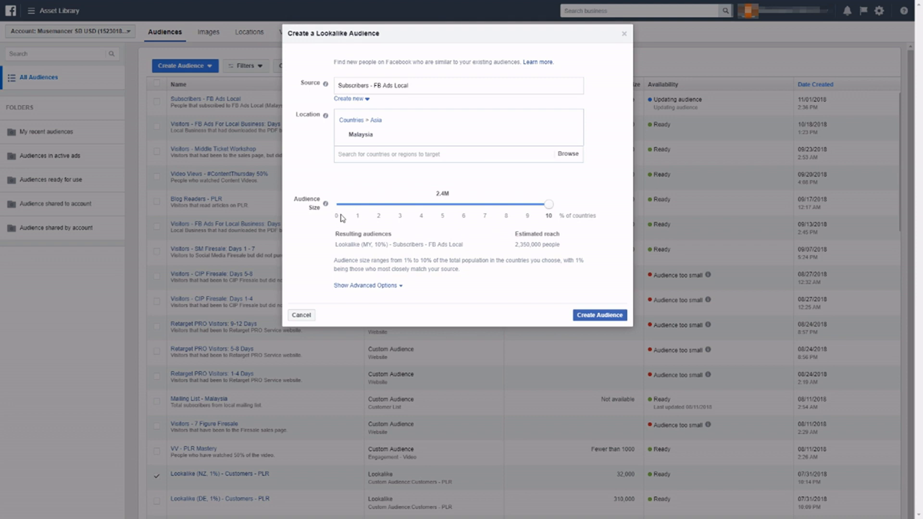
drag(530, 211, 360, 218)
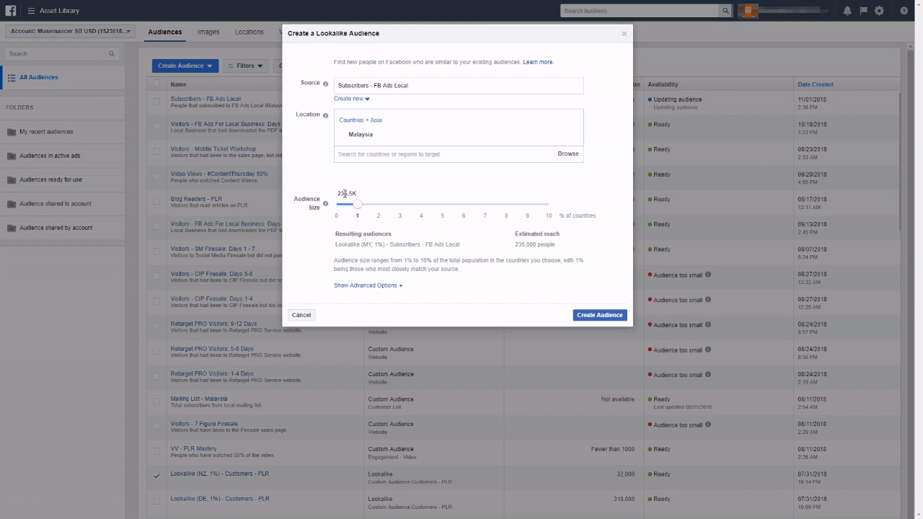
mouse_move(361, 207)
mouse_down()
mouse_move(563, 215)
mouse_move(356, 208)
mouse_up()
- Set the number of audiences to 1 in the advanced options and create the 1% Malaysia lookalike audience
click(384, 286)
drag(441, 227, 371, 226)
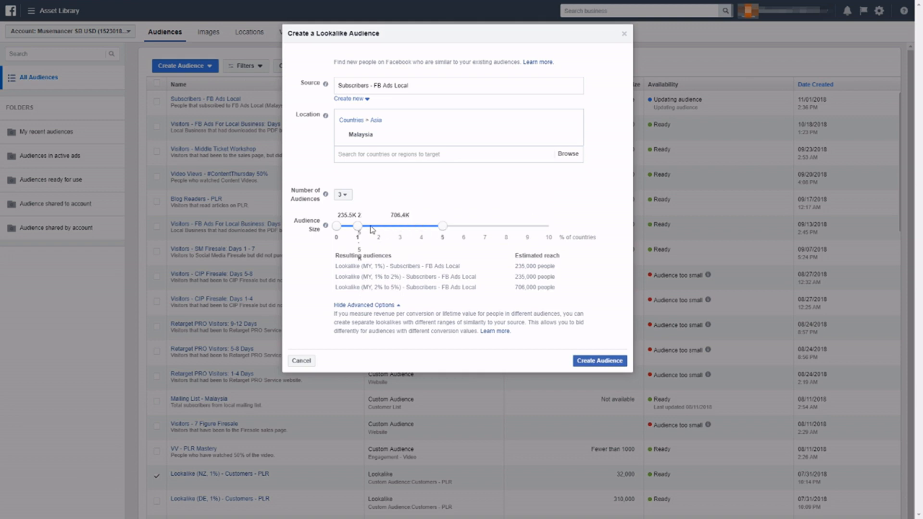
click(343, 195)
click(351, 228)
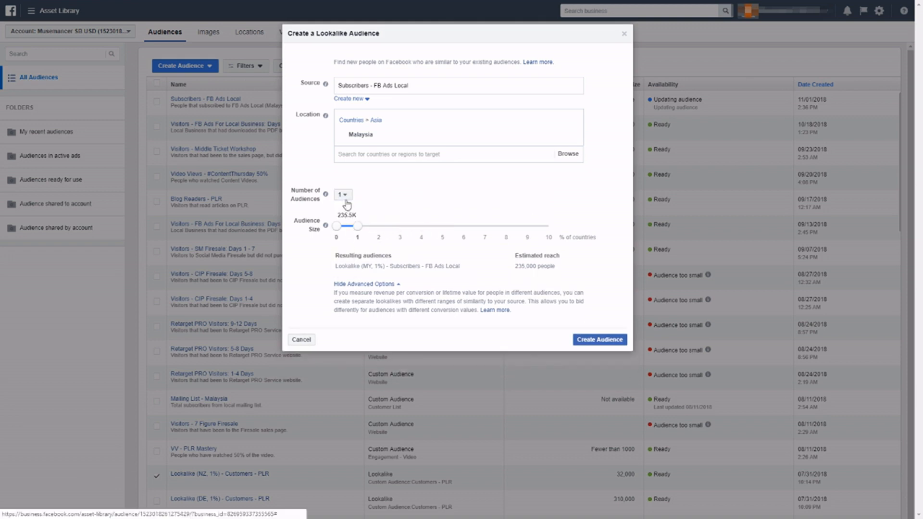
mouse_move(357, 227)
mouse_down()
mouse_move(379, 228)
mouse_move(336, 230)
mouse_move(358, 228)
mouse_up()
click(592, 342)
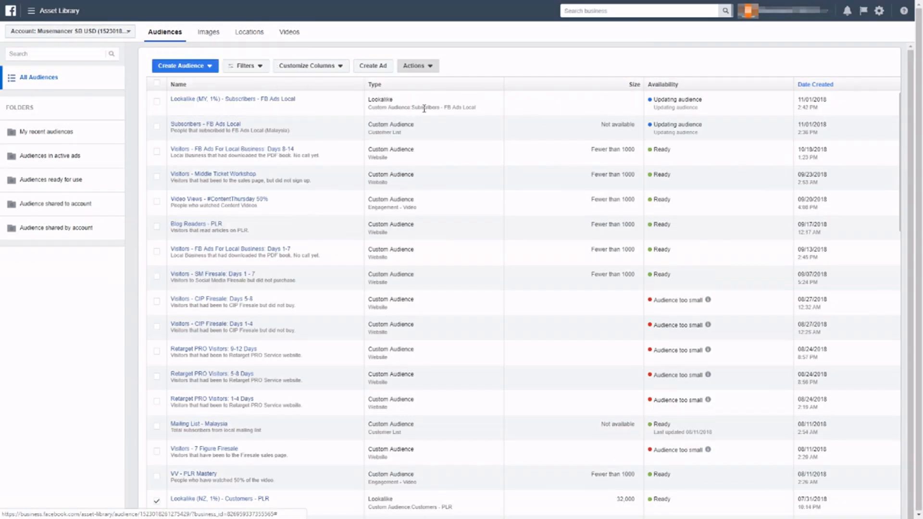
mouse_move(252, 105)
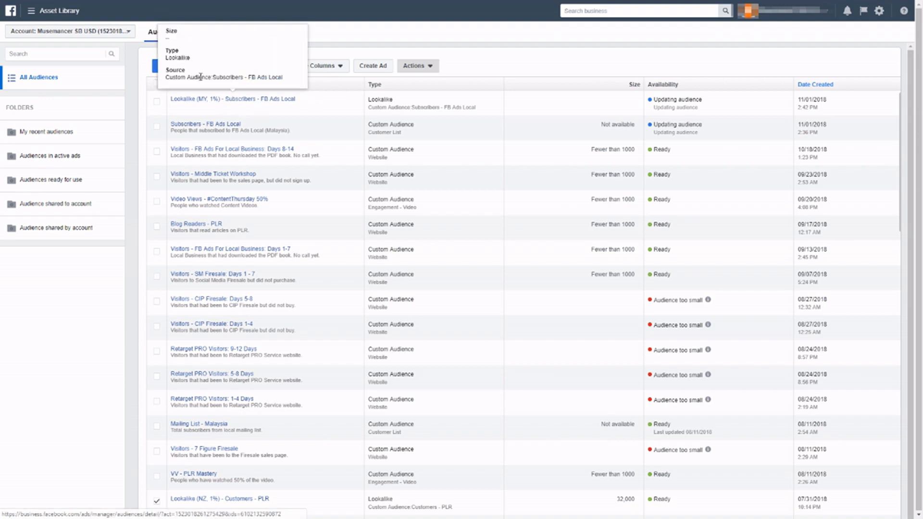
click(162, 66)
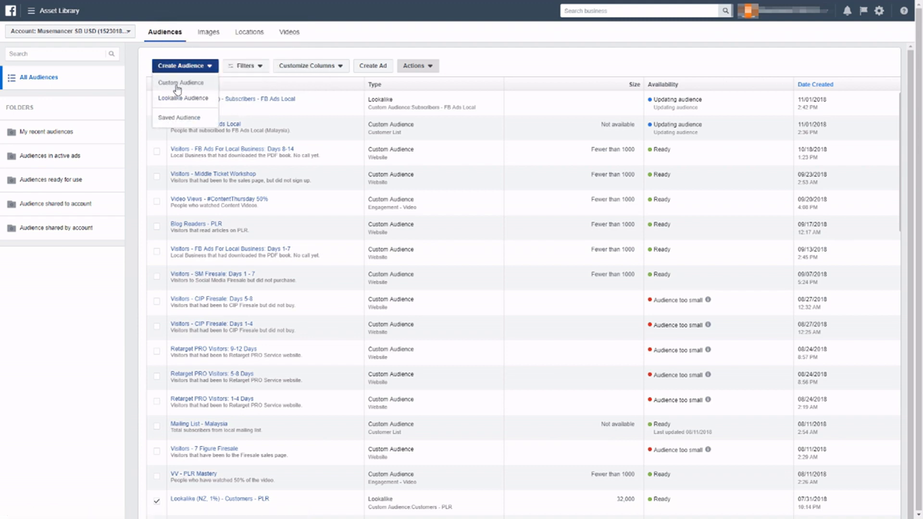
click(179, 85)
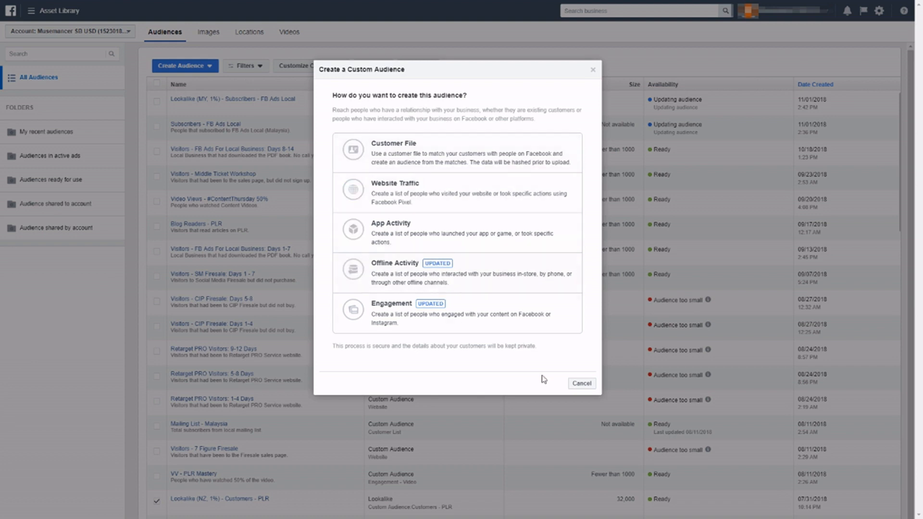
click(582, 383)
- Start another lookalike audience with Subscribers - FB Ads Local as its source
click(165, 66)
click(178, 117)
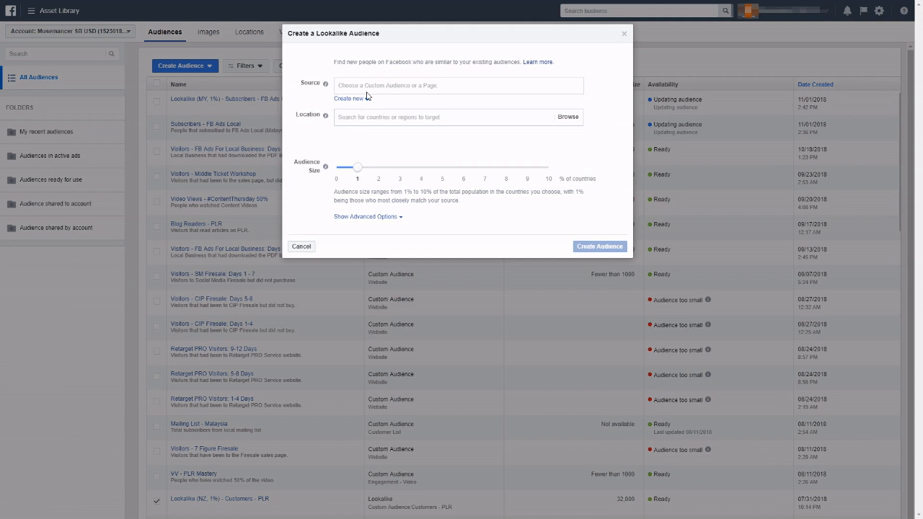
click(370, 87)
click(423, 110)
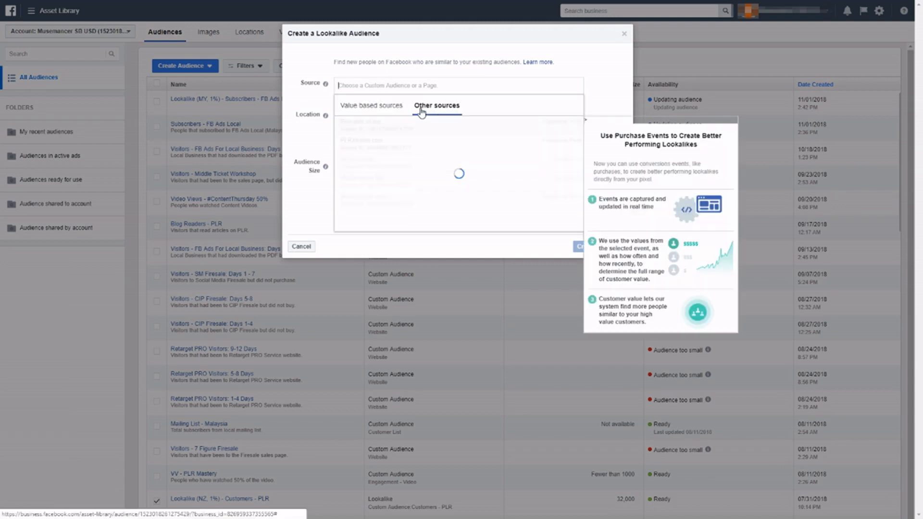
text(subs)
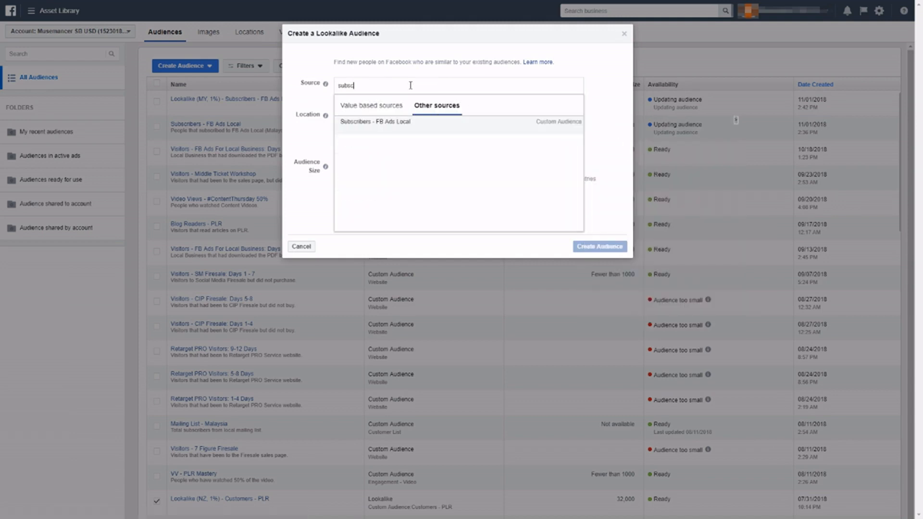
text(c)
click(399, 124)
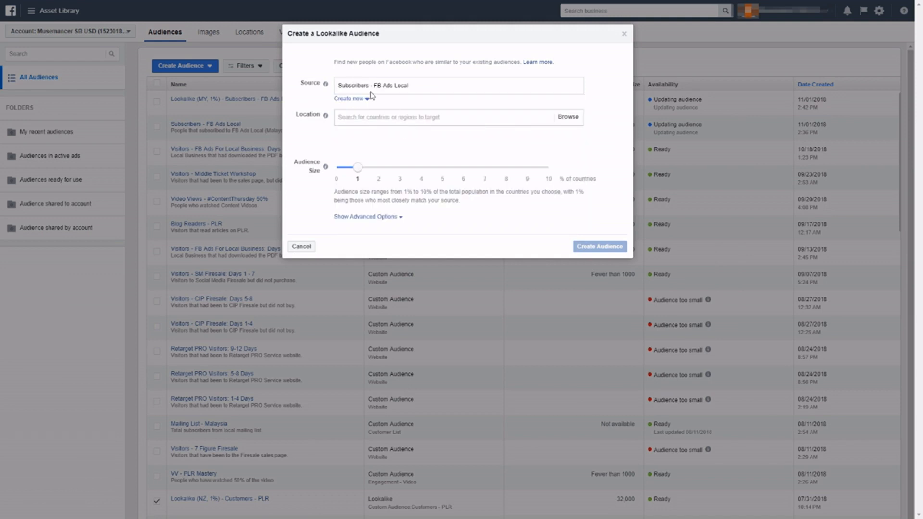
- Set the lookalike audience's location to Malaysia
click(376, 116)
text(malaysia)
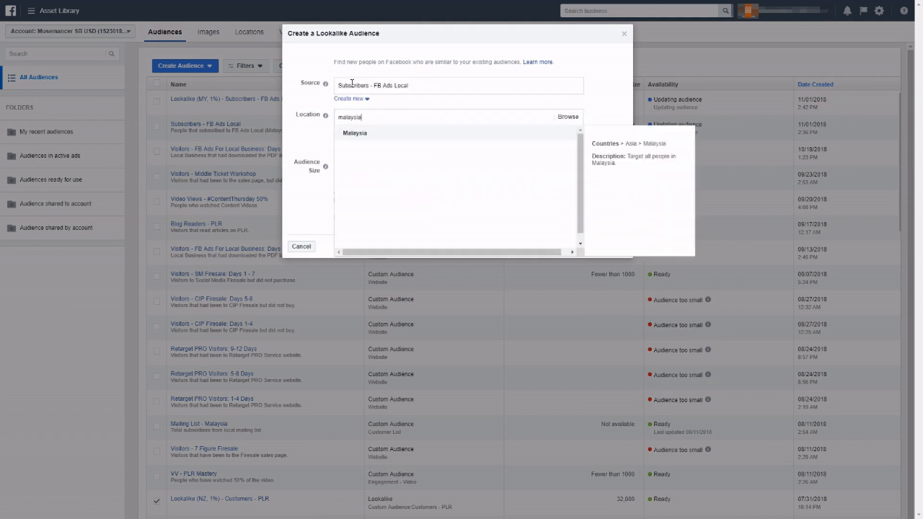
click(389, 129)
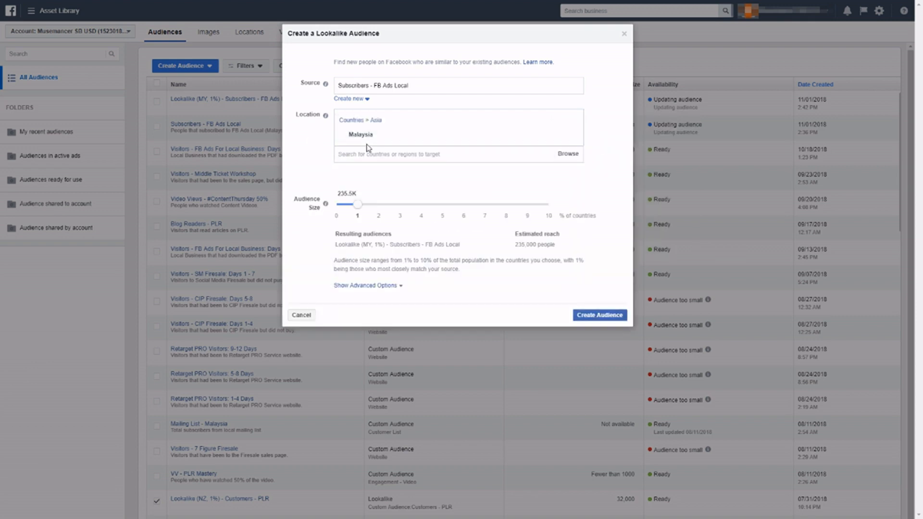
- Set the number of audiences to 1 in the advanced options, set the size range to 1% to 2%, and create the audience
click(366, 286)
click(342, 194)
click(345, 208)
mouse_move(359, 226)
mouse_down()
mouse_move(379, 226)
mouse_move(358, 226)
mouse_up()
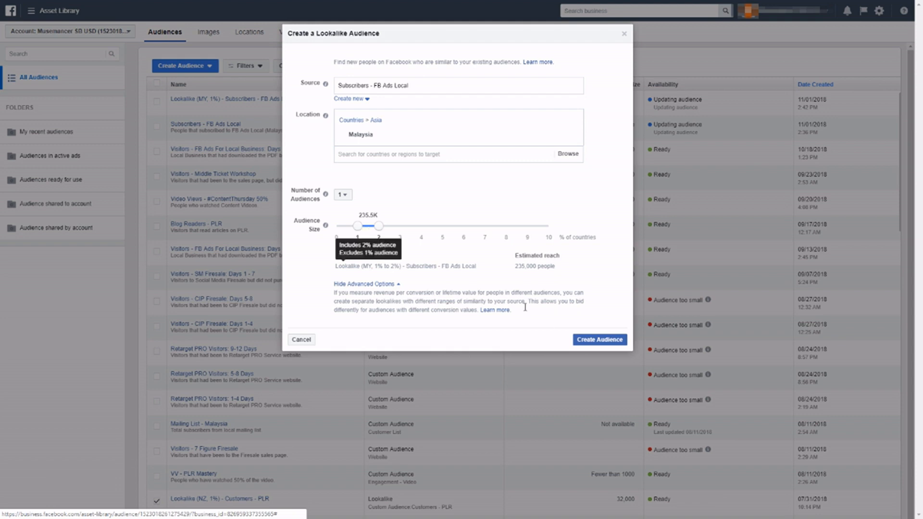
click(616, 342)
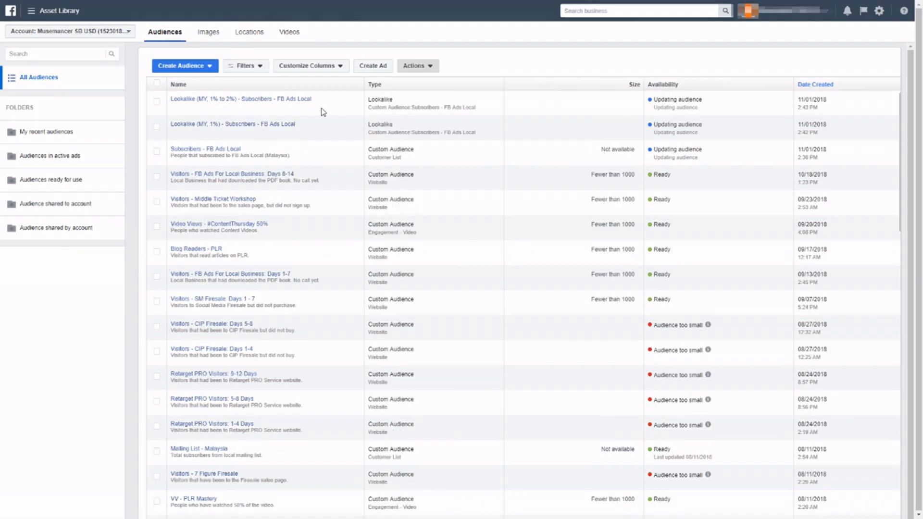
mouse_move(281, 102)
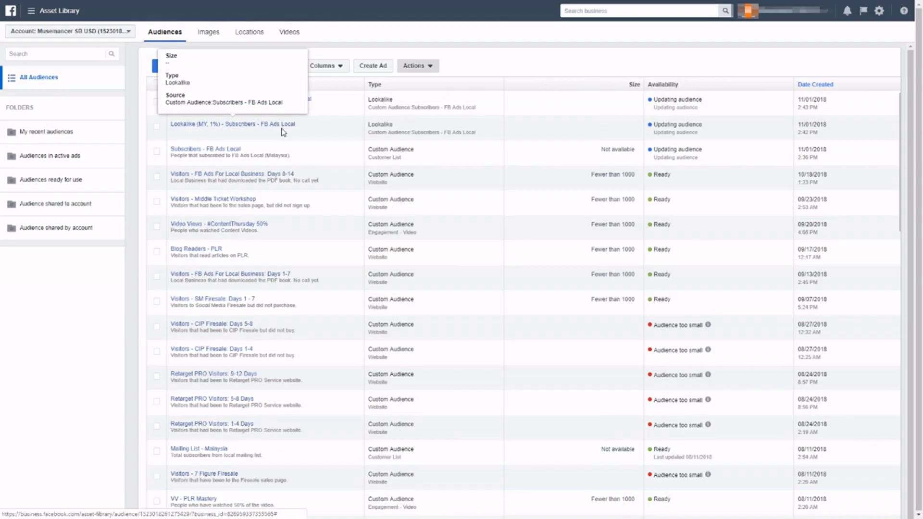
scroll(284, 136, down, 4)
scroll(283, 137, up, 4)
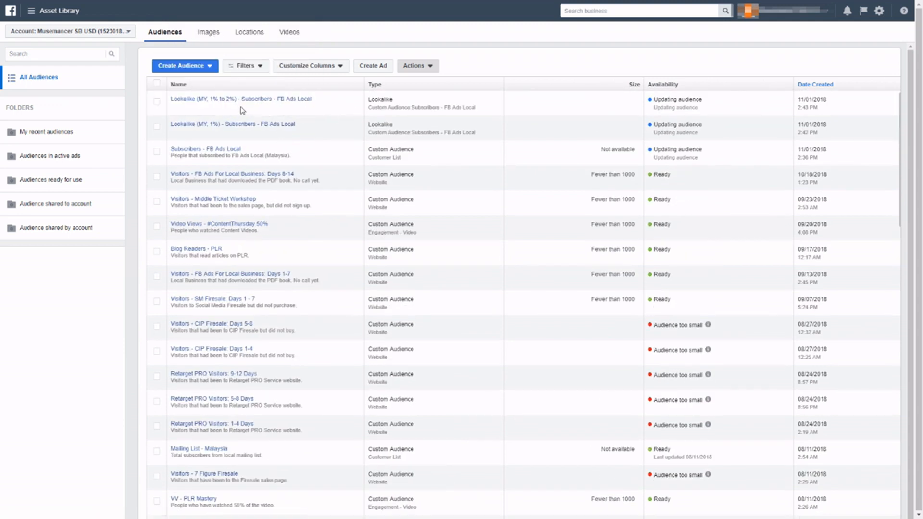
mouse_move(223, 101)
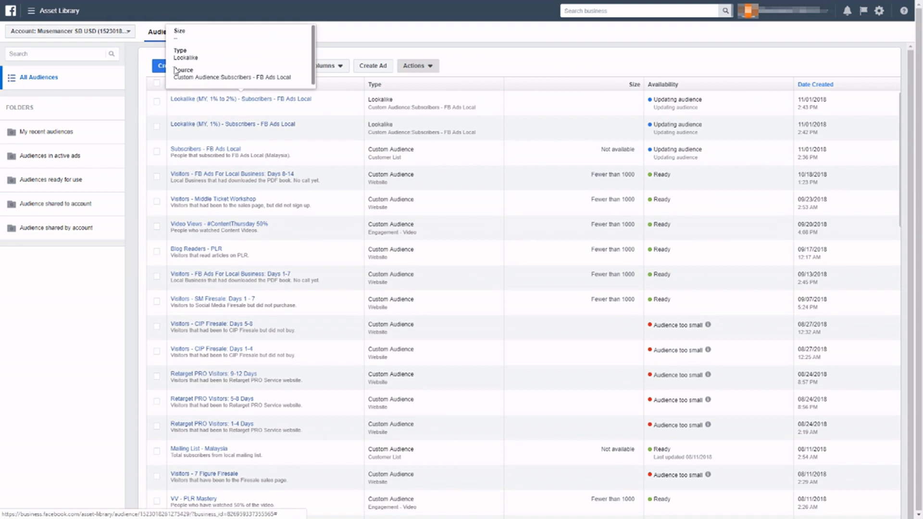
- Start another lookalike audience with Subscribers - FB Ads Local as the source and Malaysia as the location
click(160, 70)
click(174, 98)
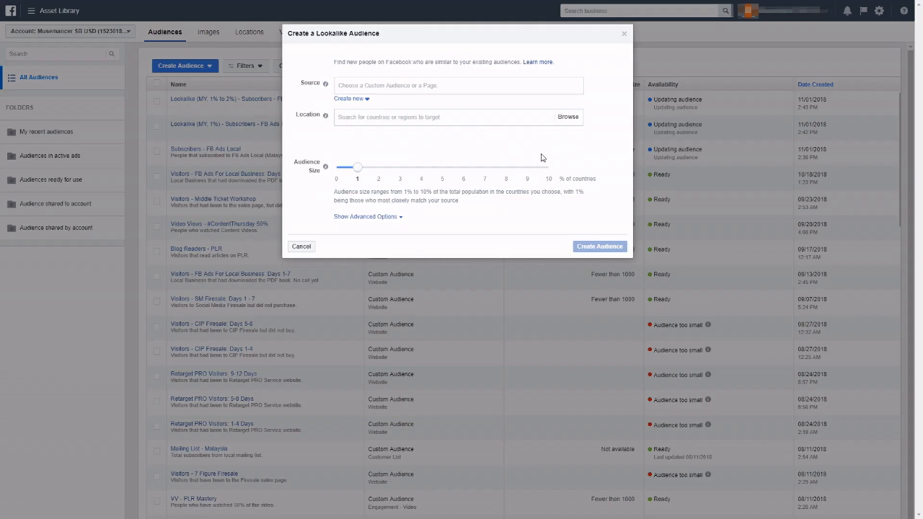
click(437, 85)
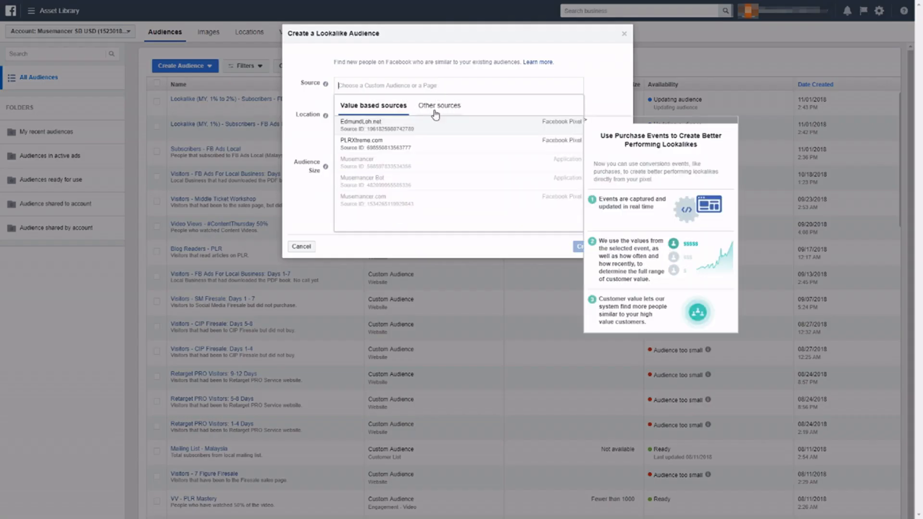
click(436, 106)
text(sub)
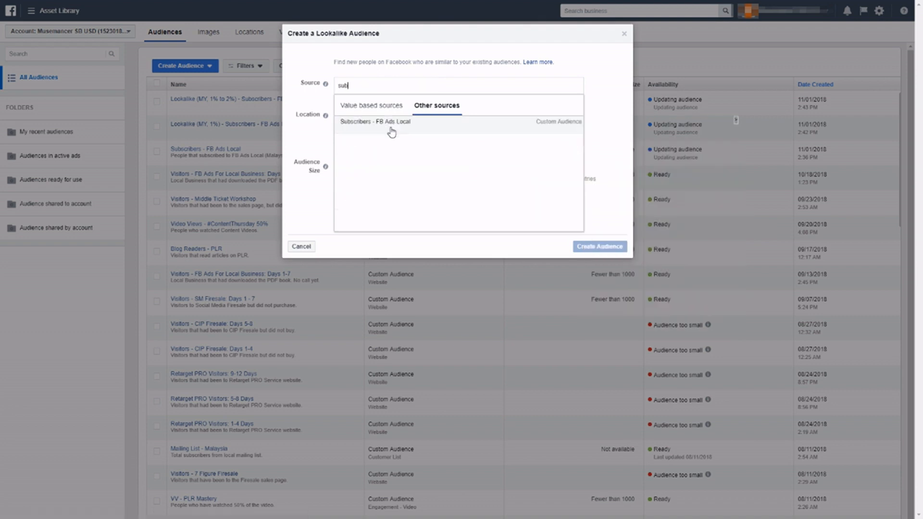
click(391, 124)
text(malaysia)
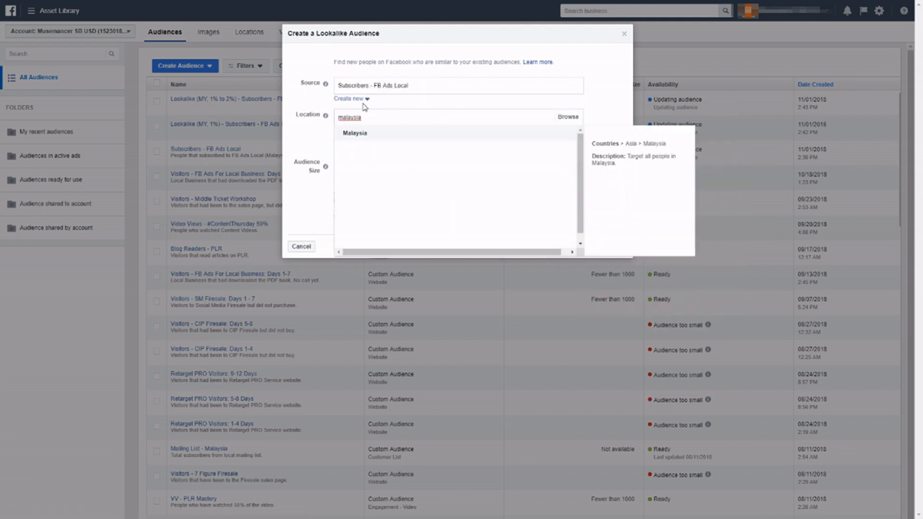
click(375, 136)
- Limit the advanced options to 1 audience, set its size range to 2% to 3%, and create the Malaysia lookalike
click(375, 286)
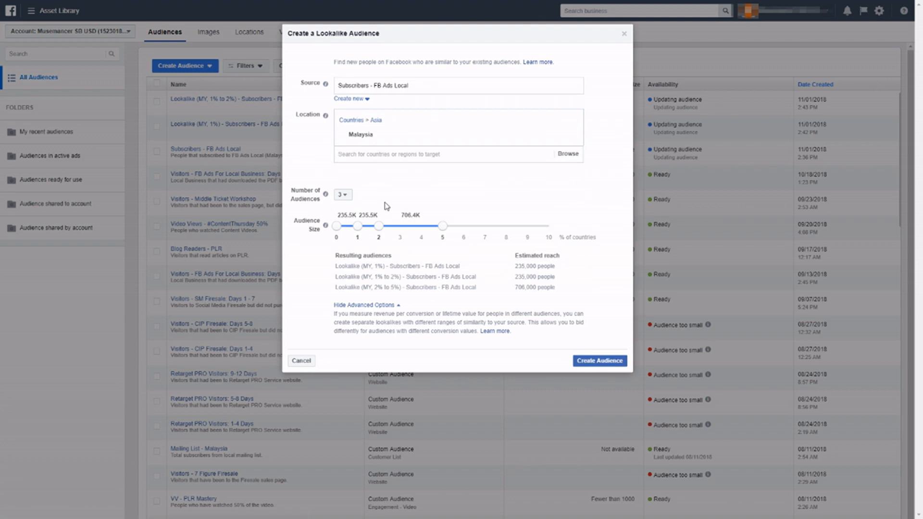
click(344, 195)
click(347, 211)
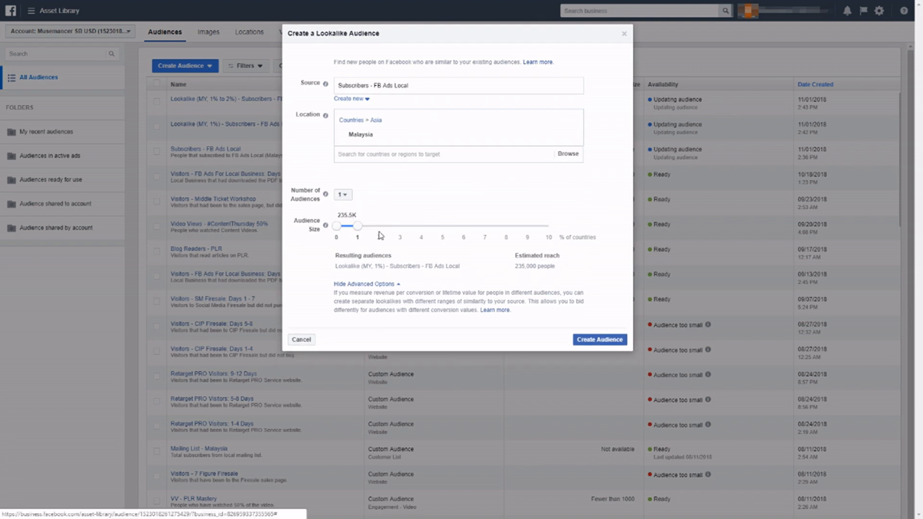
drag(359, 229, 399, 234)
drag(337, 226, 379, 227)
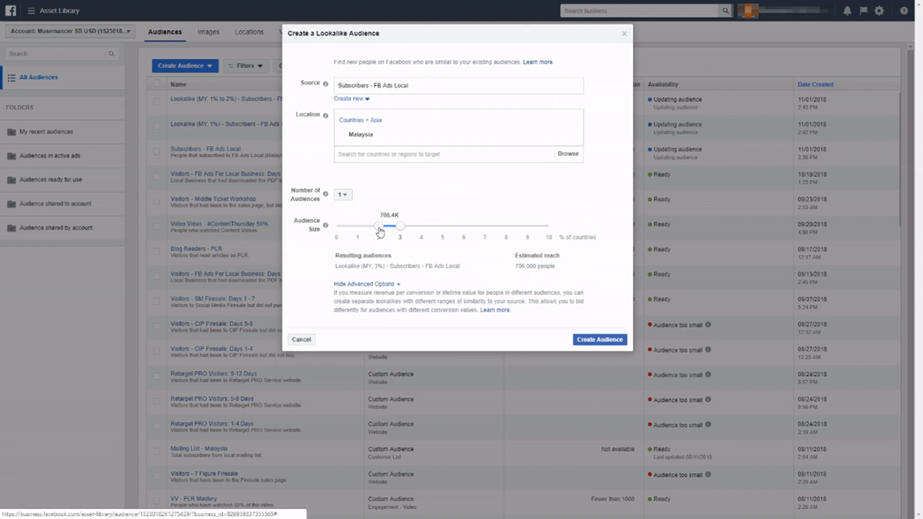
click(607, 342)
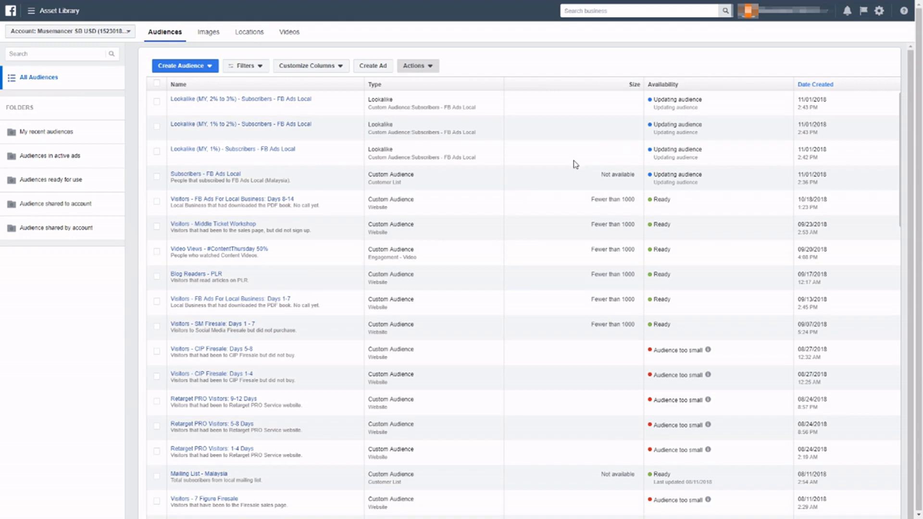
- Select the three Malaysia lookalike audiences (1%, 1% to 2% and 2% to 3%) in the audience list
click(156, 151)
click(157, 126)
click(157, 103)
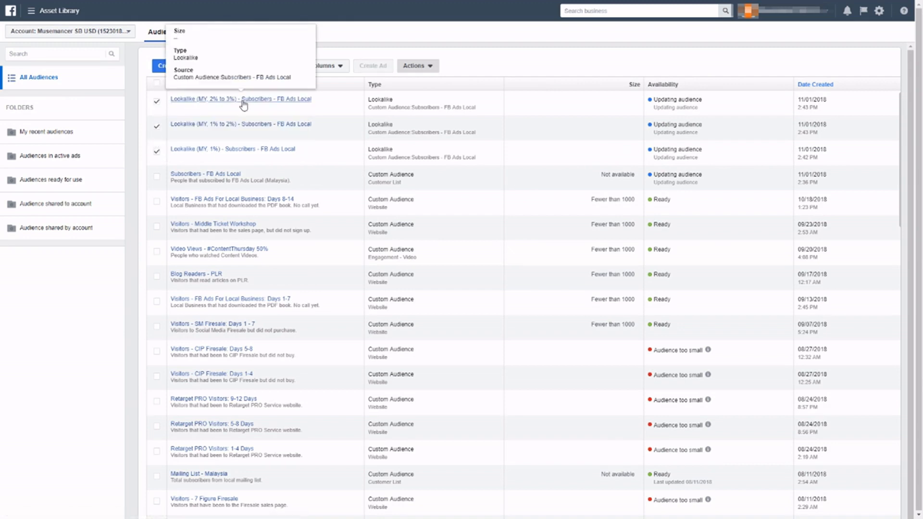